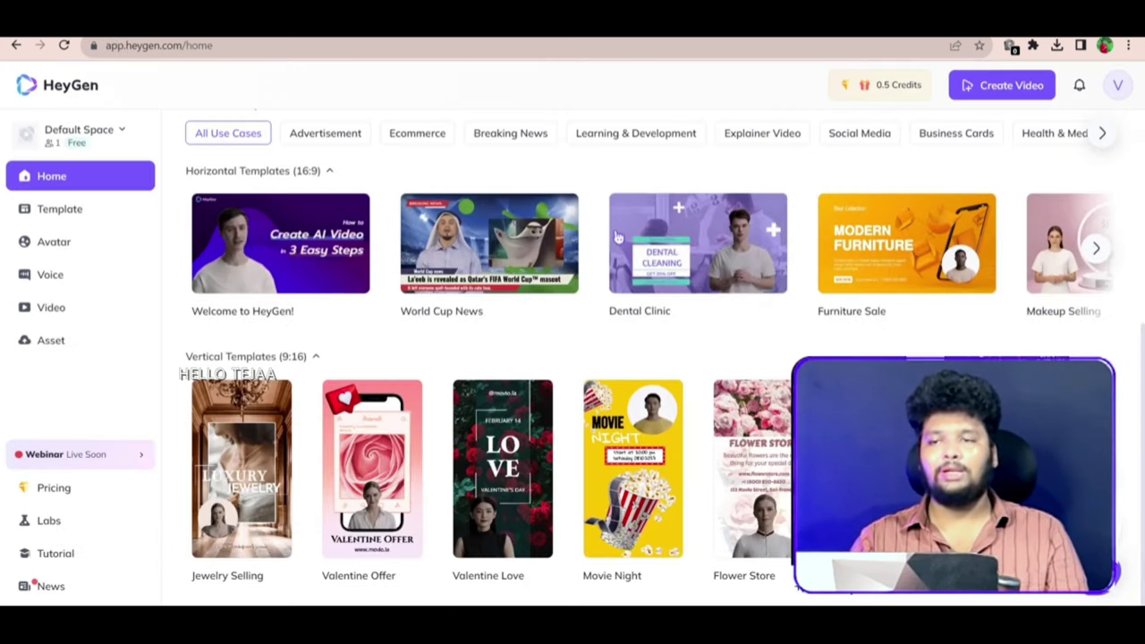
Start a new blank video in landscape format.
mouse_move(901, 93)
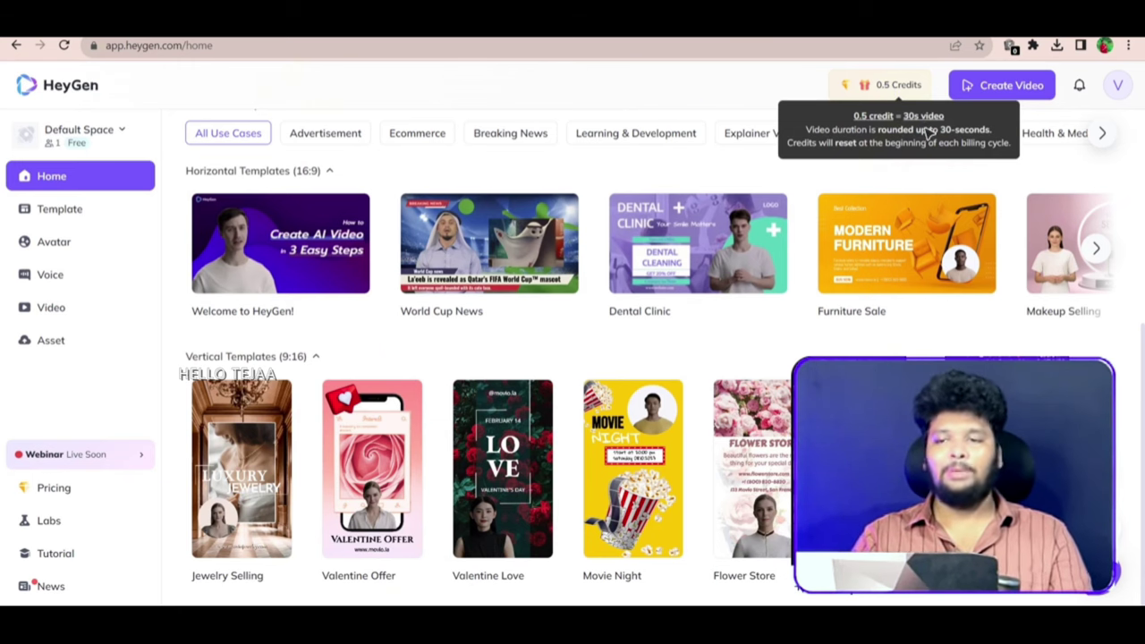
scroll(466, 233, "up", 4)
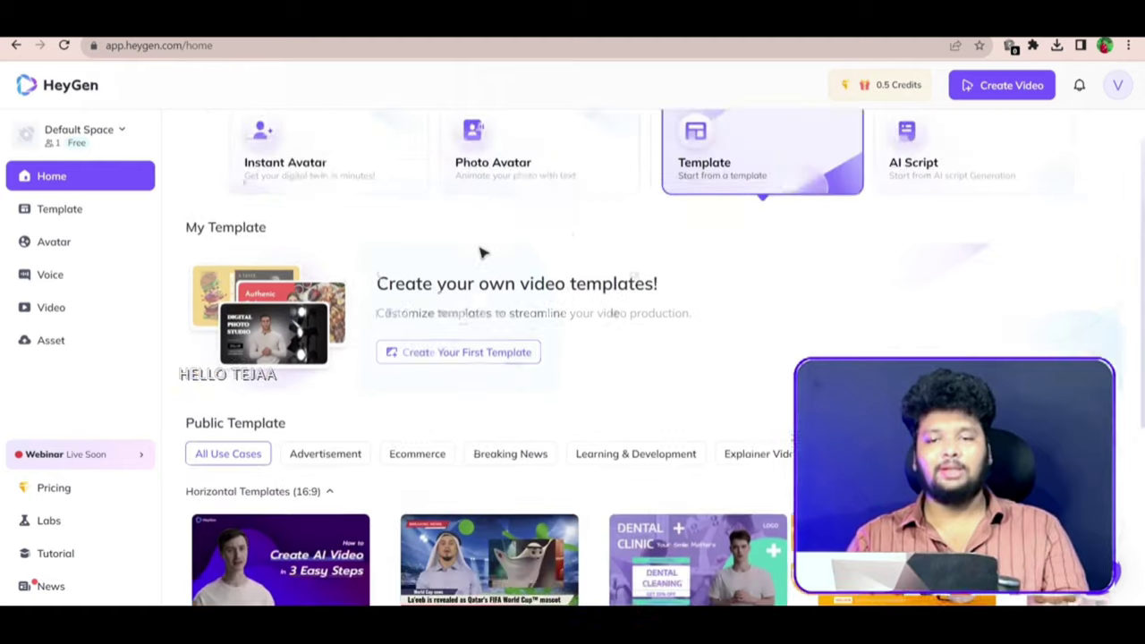
left_click(1020, 86)
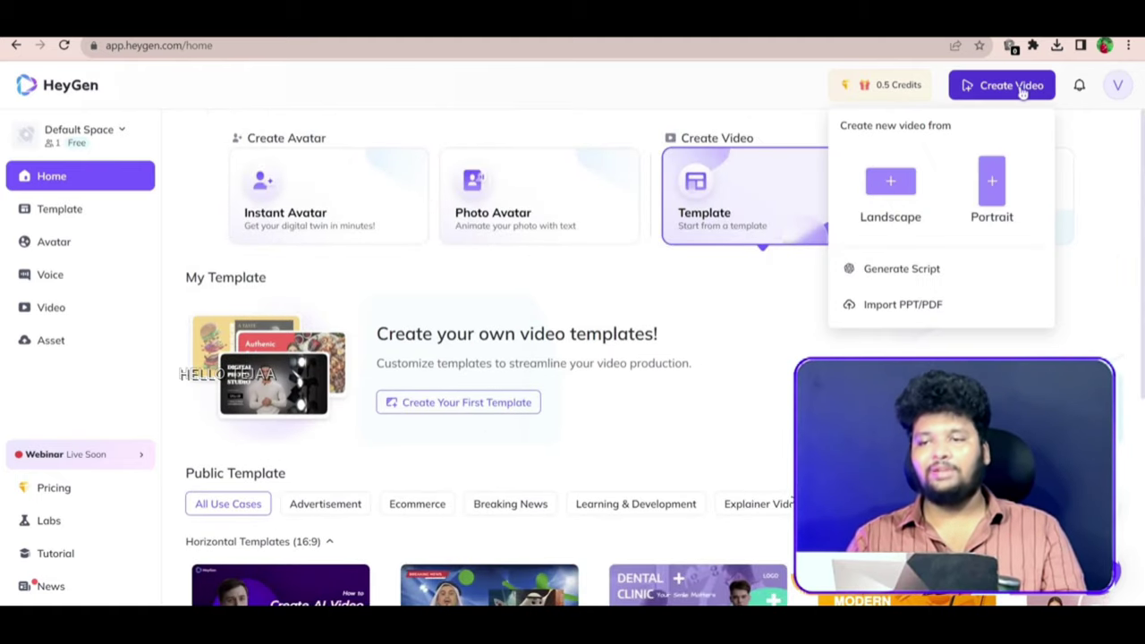
left_click(894, 188)
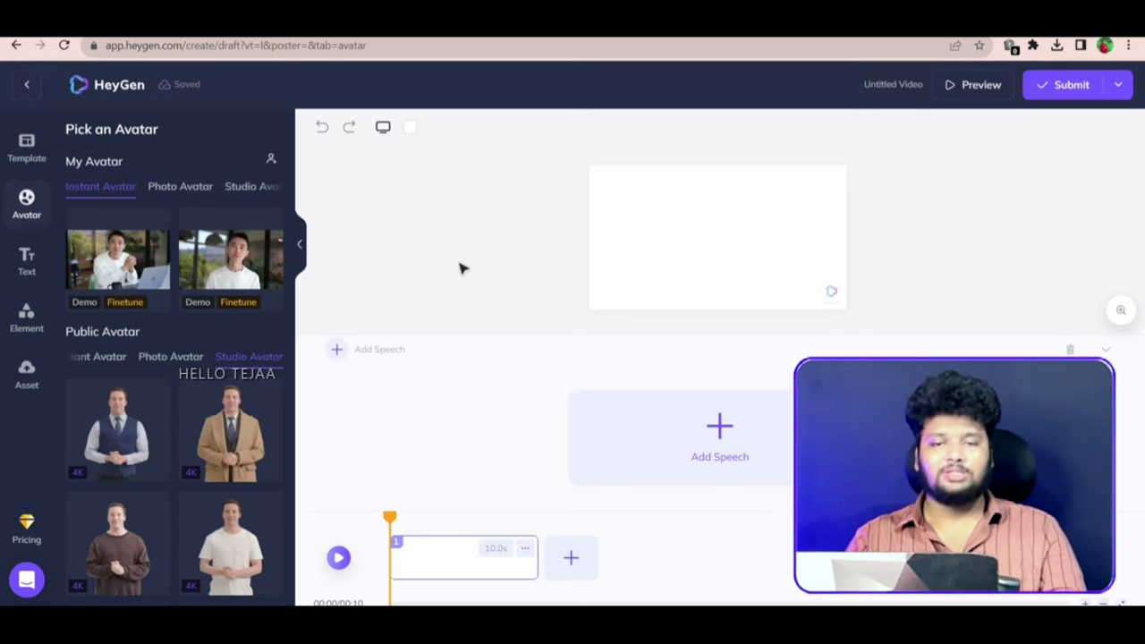
Look through the public studio avatars available for the video.
scroll(134, 385, "down", 1)
scroll(148, 394, "down", 5)
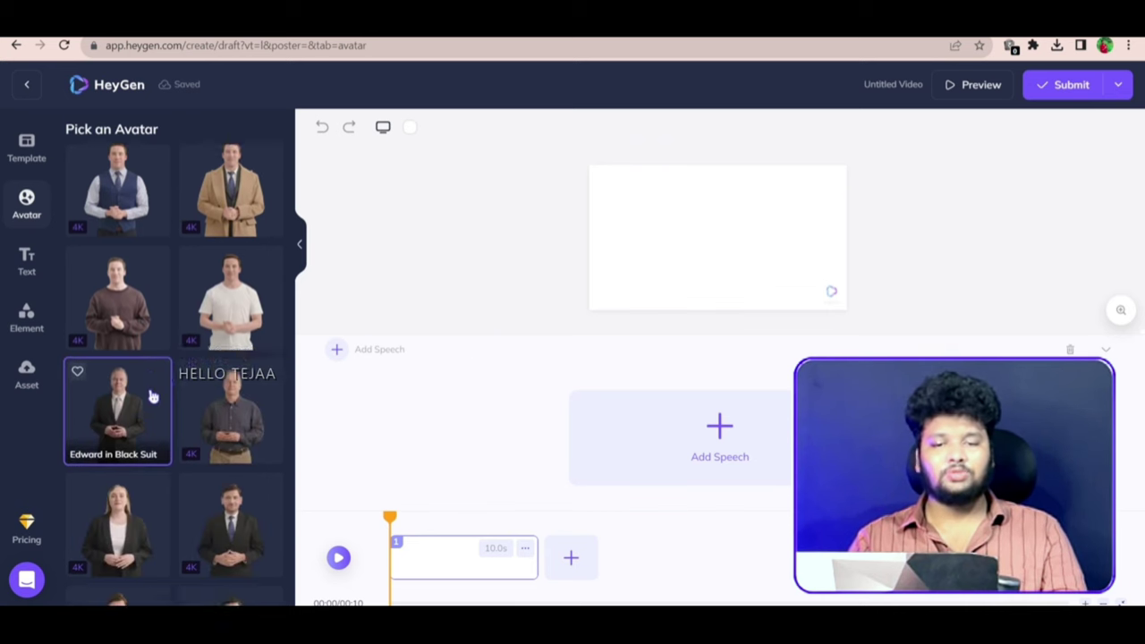
scroll(169, 344, "up", 2)
scroll(165, 331, "down", 2)
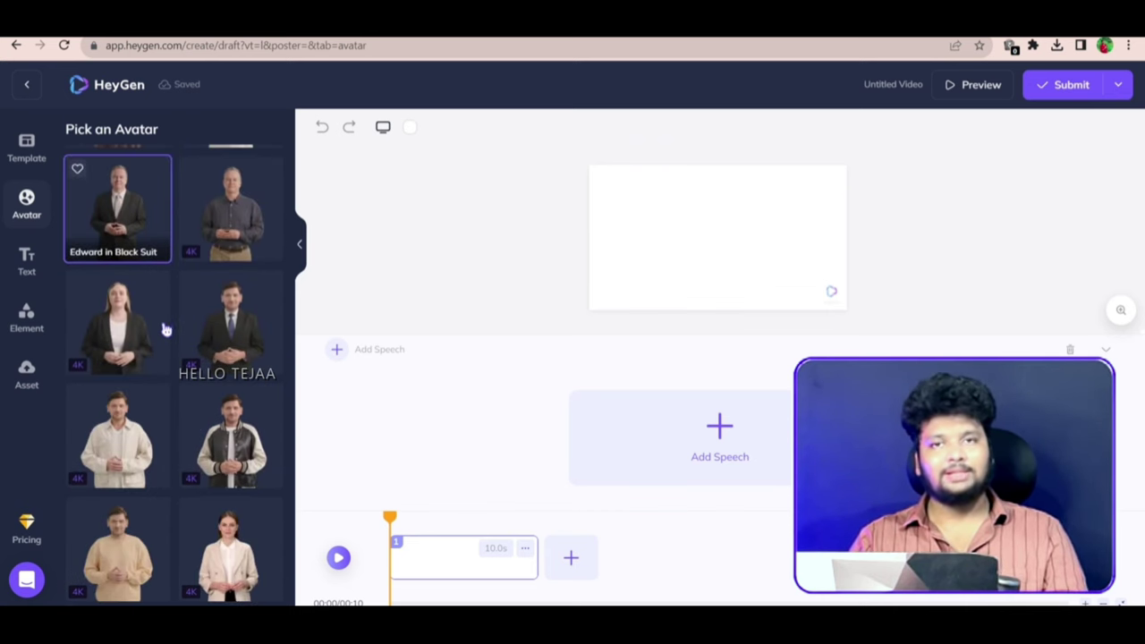
scroll(164, 365, "up", 2)
scroll(166, 367, "down", 1)
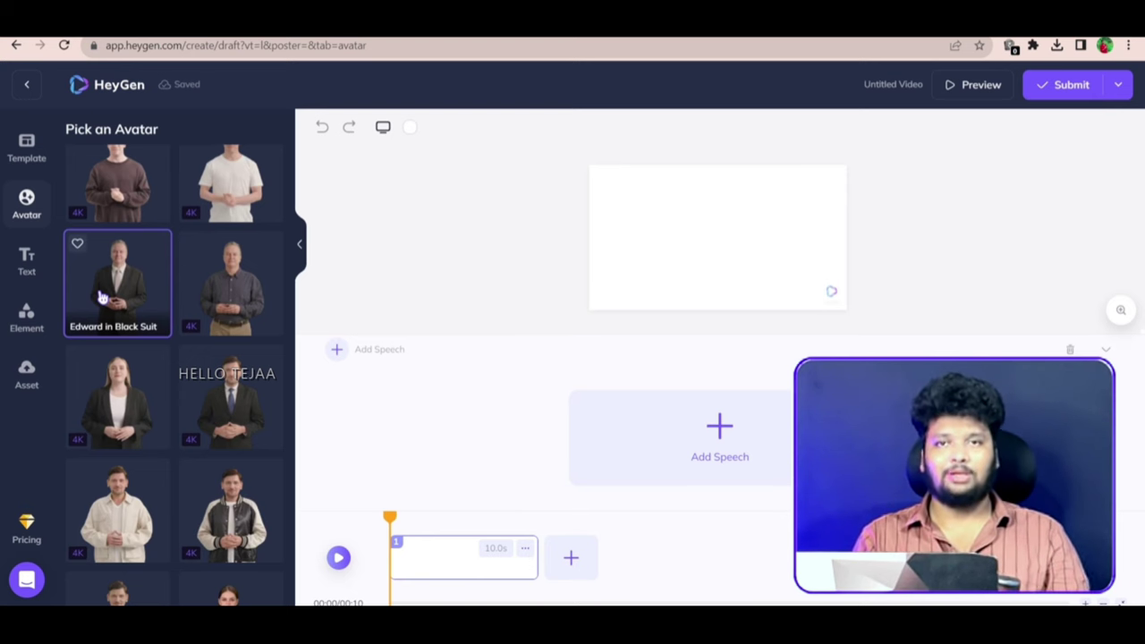
scroll(143, 302, "down", 3)
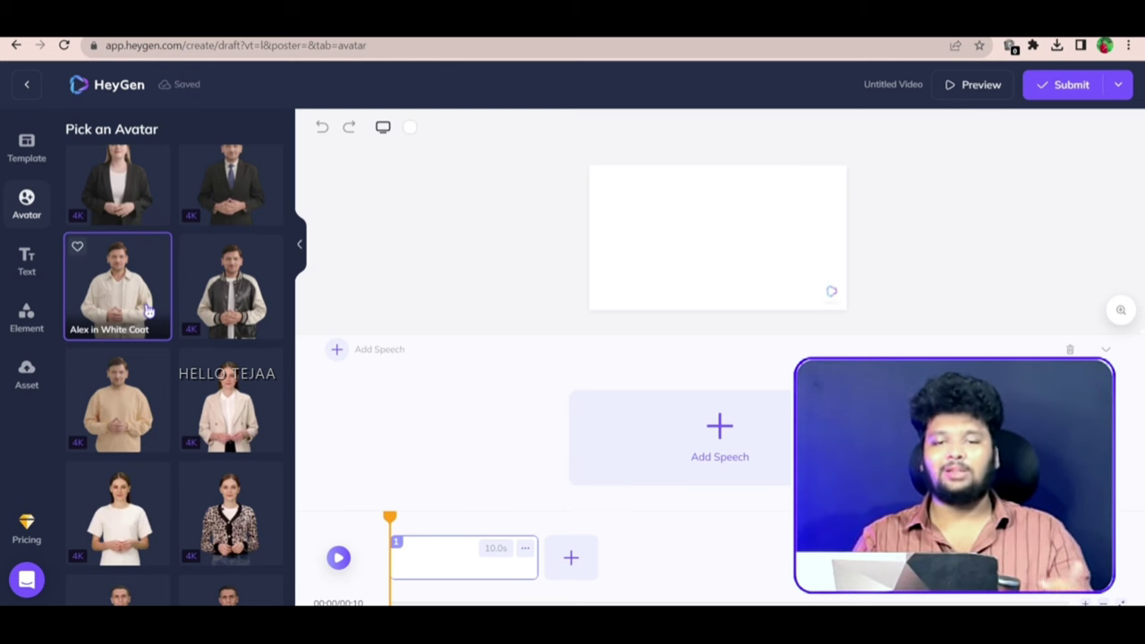
scroll(157, 304, "down", 4)
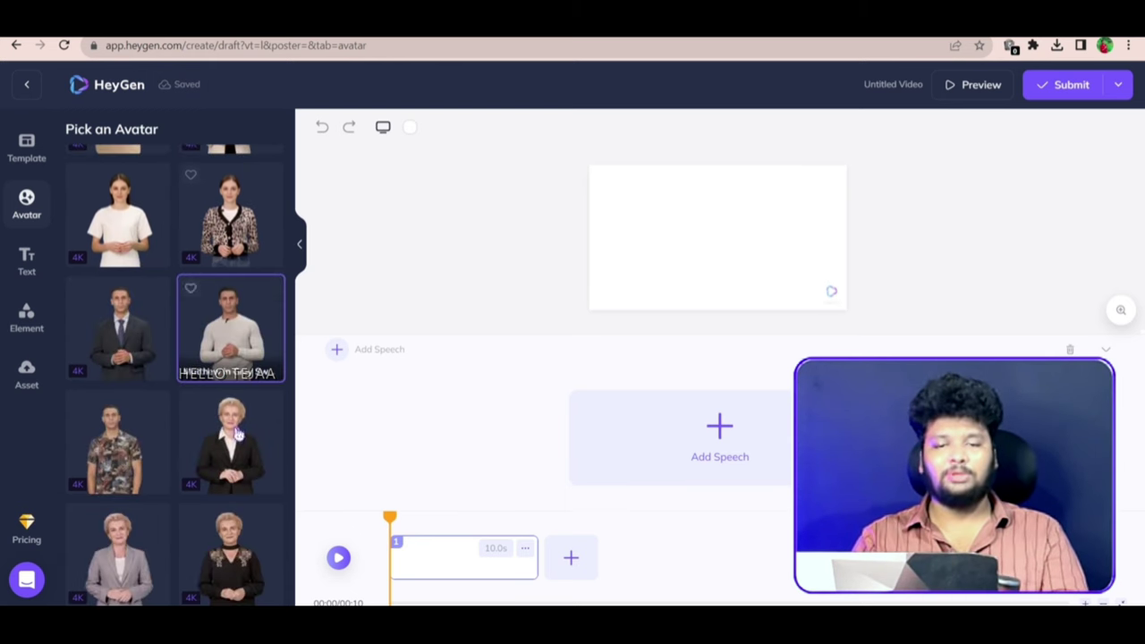
scroll(187, 301, "up", 10)
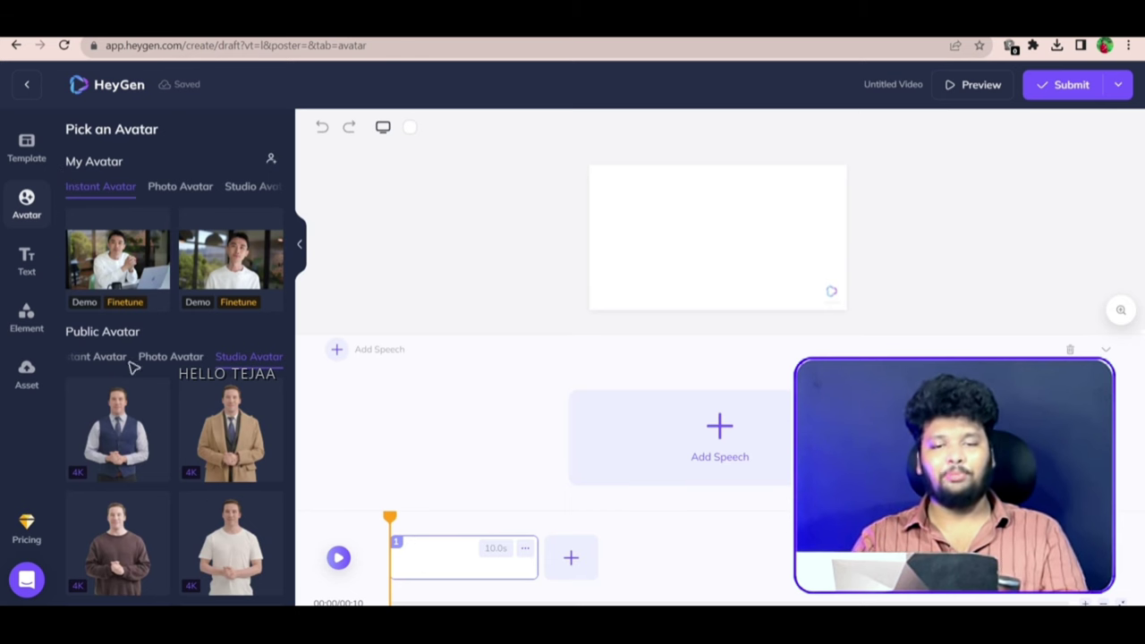
Upload the image PhotoReal_bharat_telugu_women_news_reporter_in_news_studio_0 from Downloads as a custom photo avatar.
left_click(180, 189)
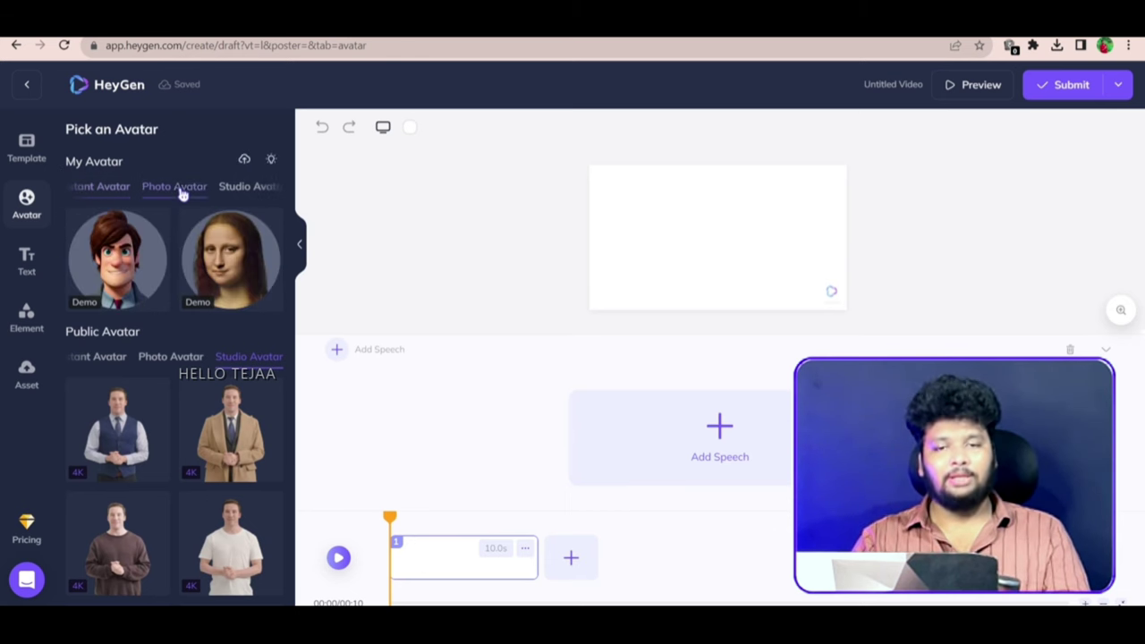
left_click(244, 160)
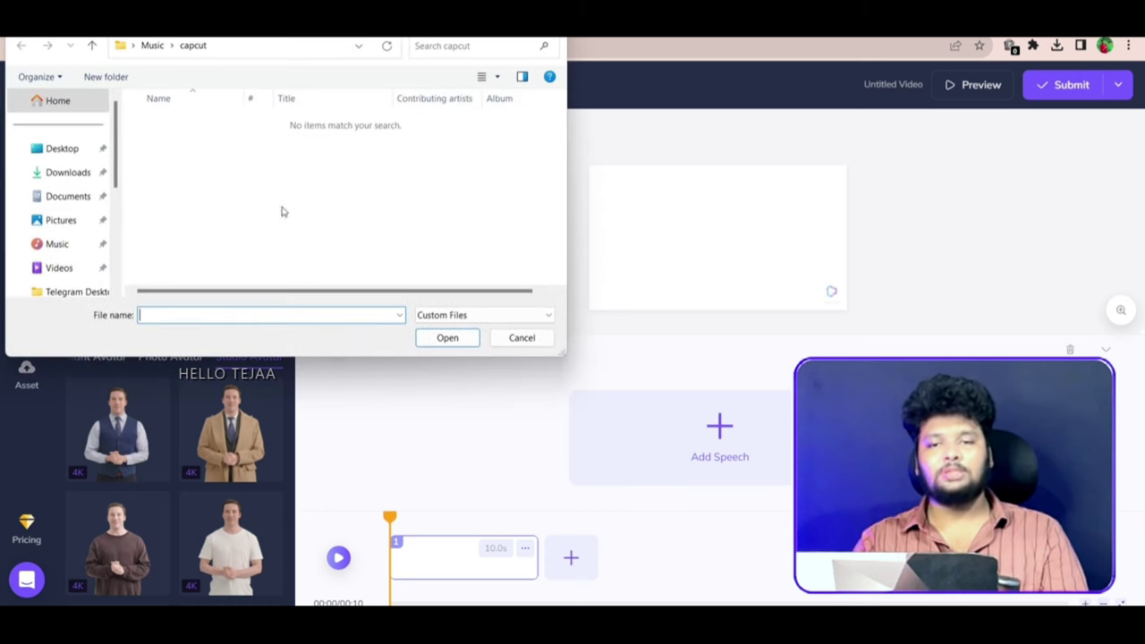
left_click(89, 177)
left_click(205, 134)
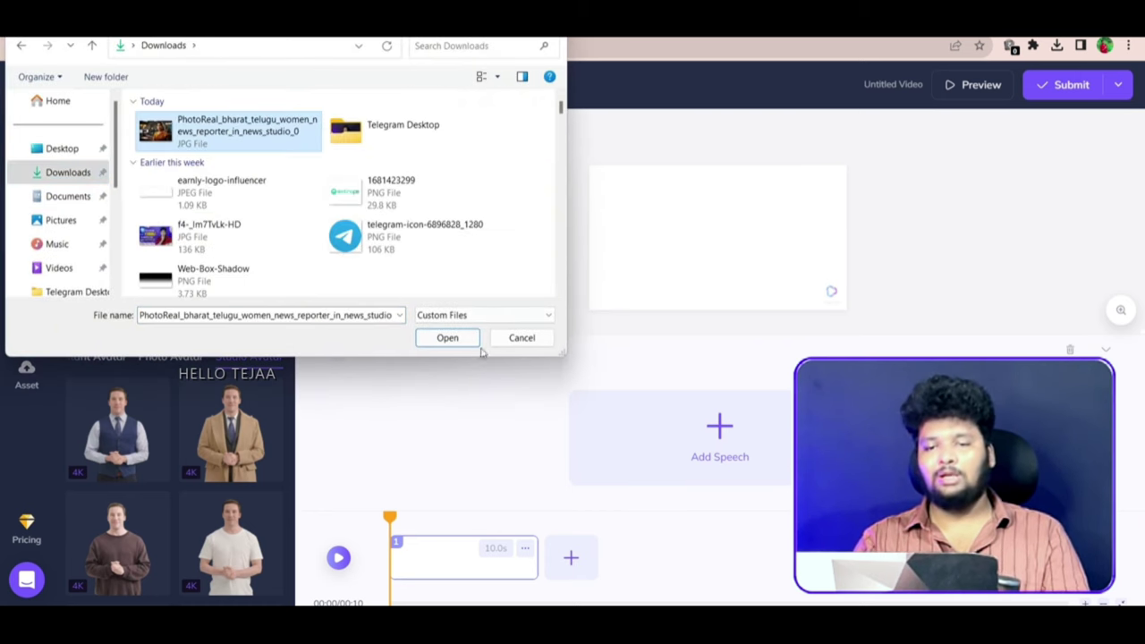
left_click(454, 339)
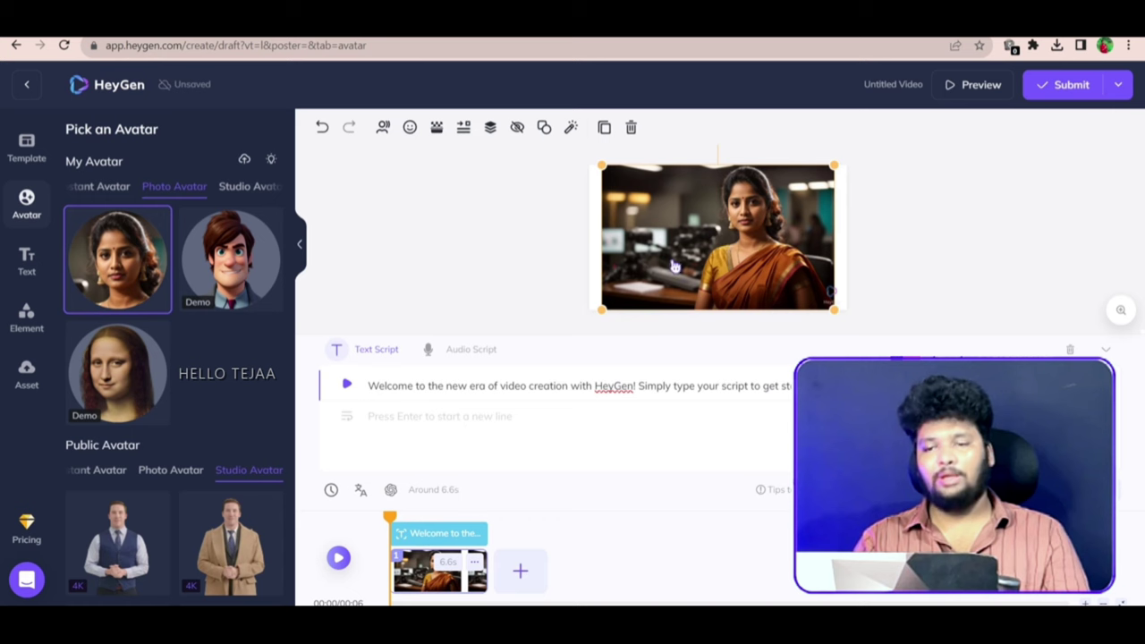
Enlarge the news reporter photo avatar on the canvas so it covers the full frame width, and deselect it.
left_click_drag(603, 311, 587, 315)
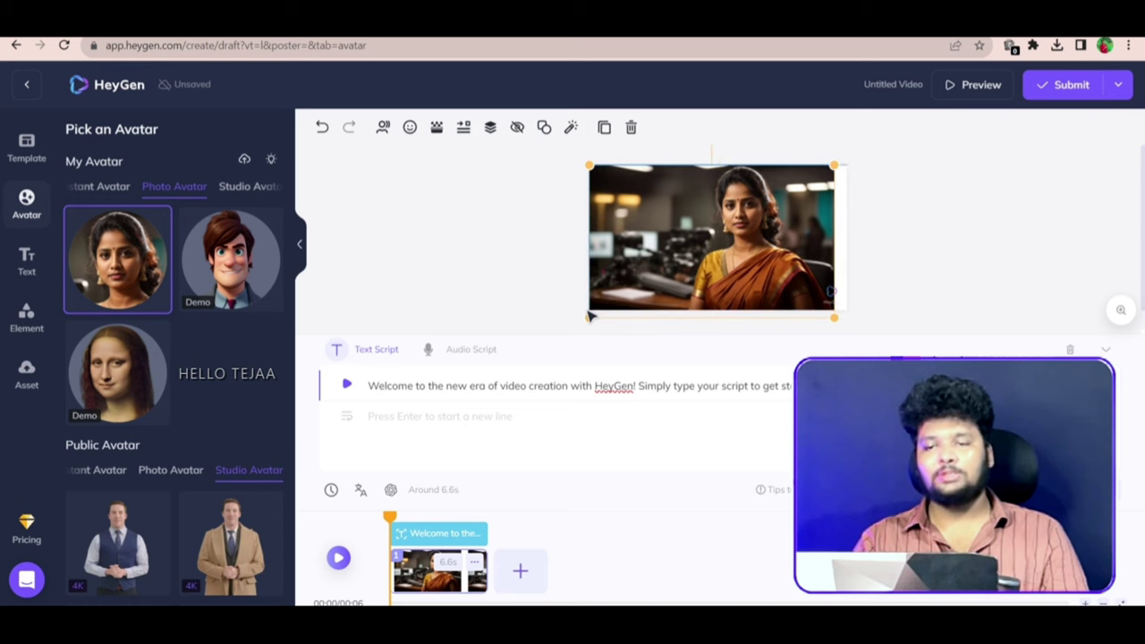
left_click_drag(834, 319, 846, 327)
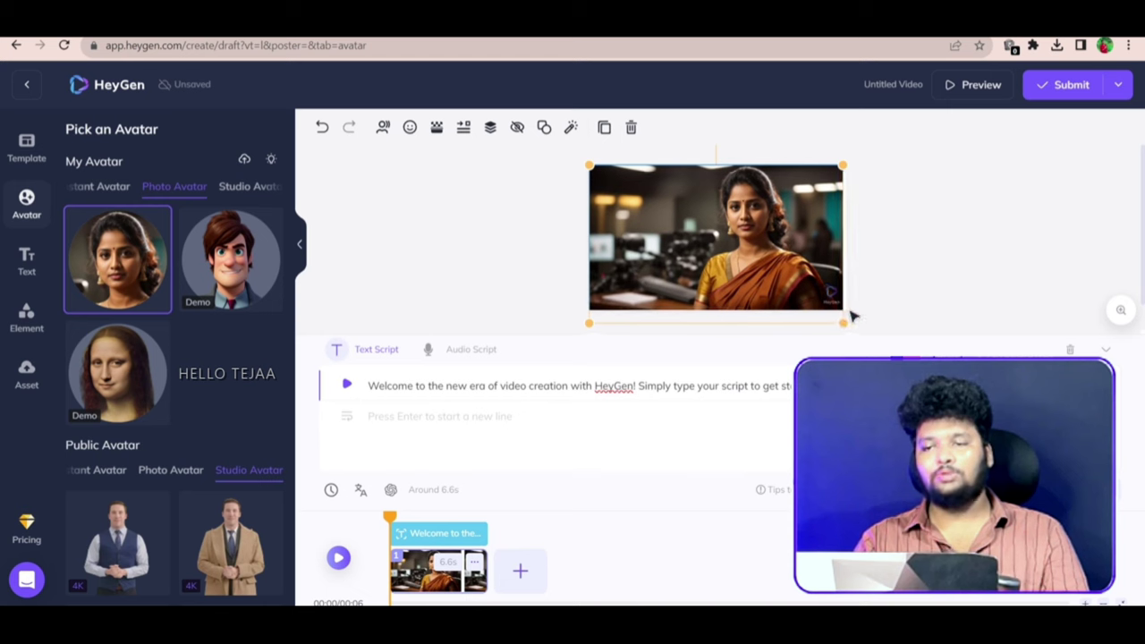
left_click(895, 283)
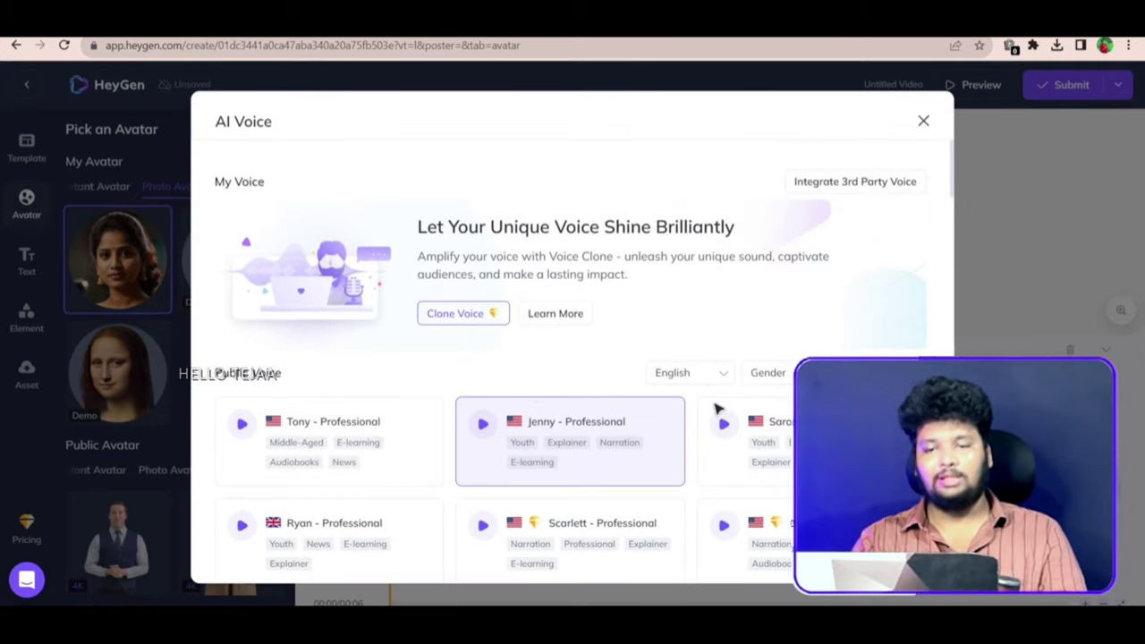
Filter the public AI voices by Telugu and assign the Shruti voice to the script.
scroll(544, 396, "down", 3)
left_click(713, 233)
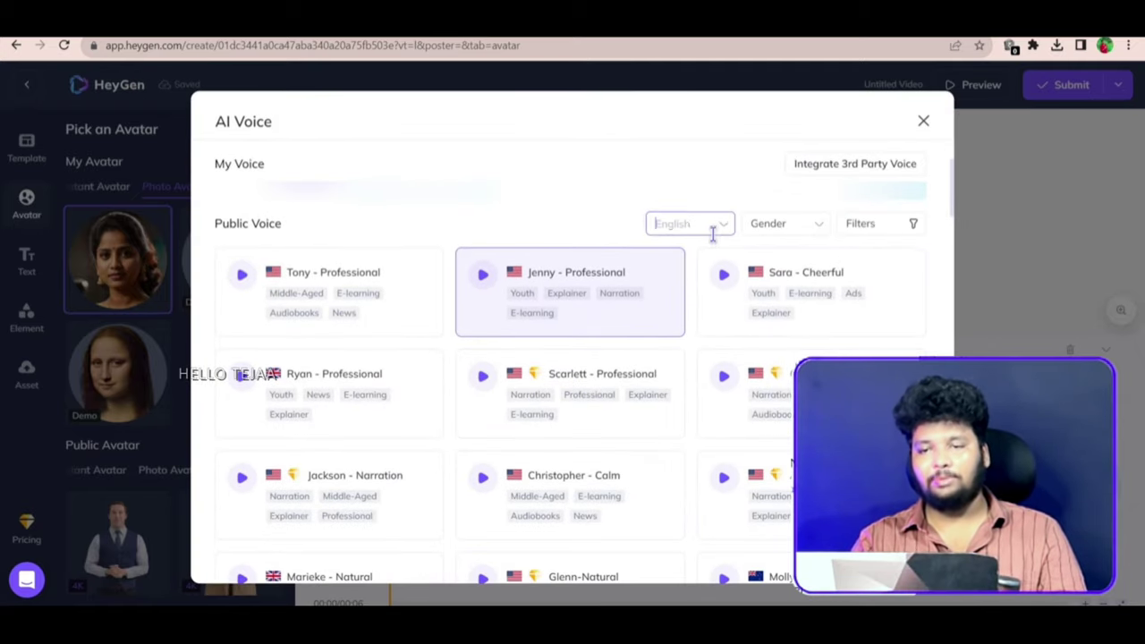
type("te")
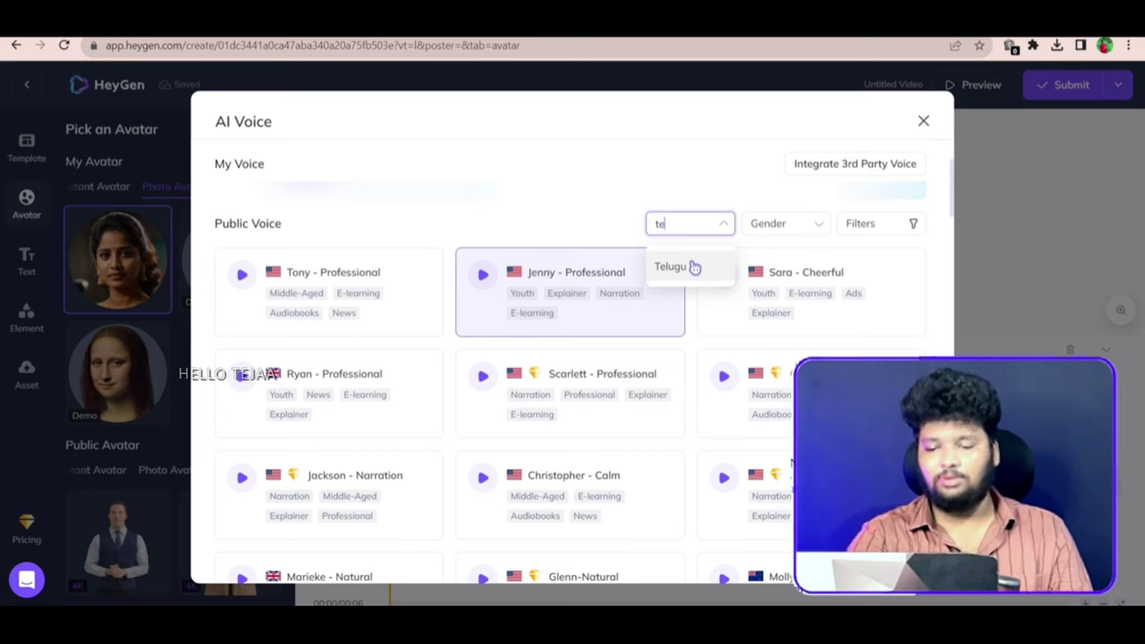
left_click(695, 266)
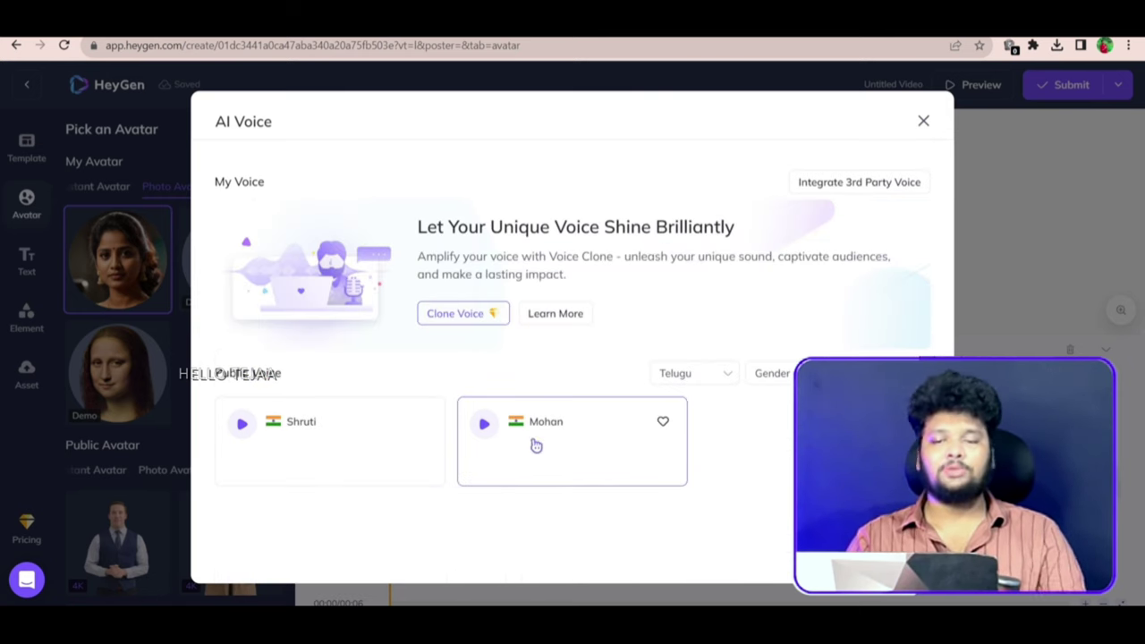
left_click(334, 439)
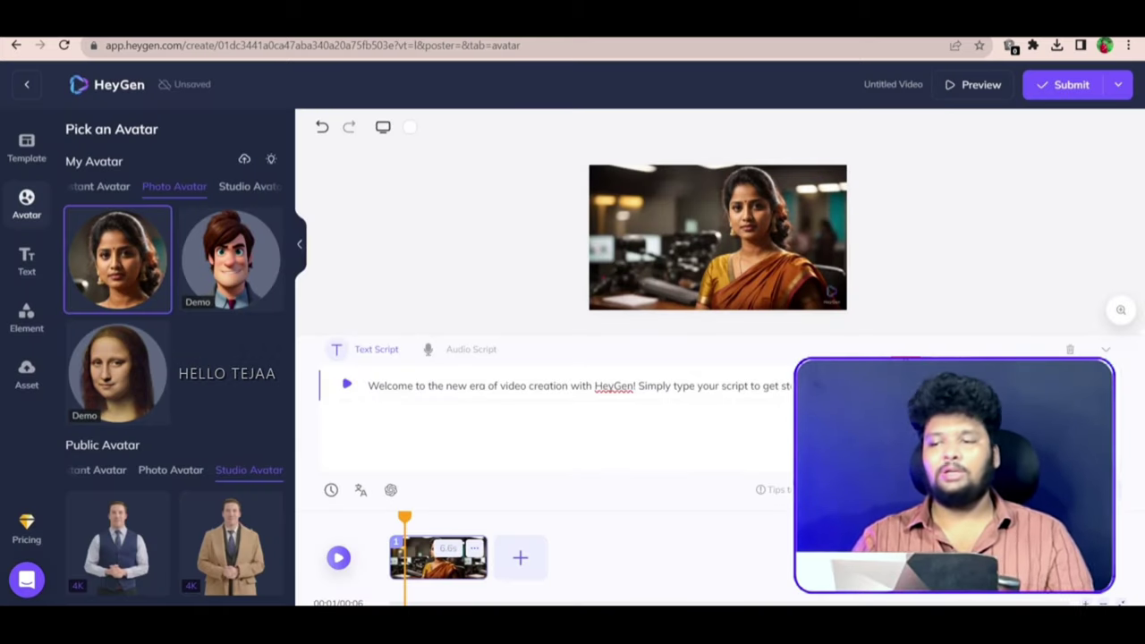
Replace the sample welcome text in the script with the Telugu news text about Prabhas's Salaar movie release.
left_click_drag(791, 386, 277, 362)
right_click(431, 386)
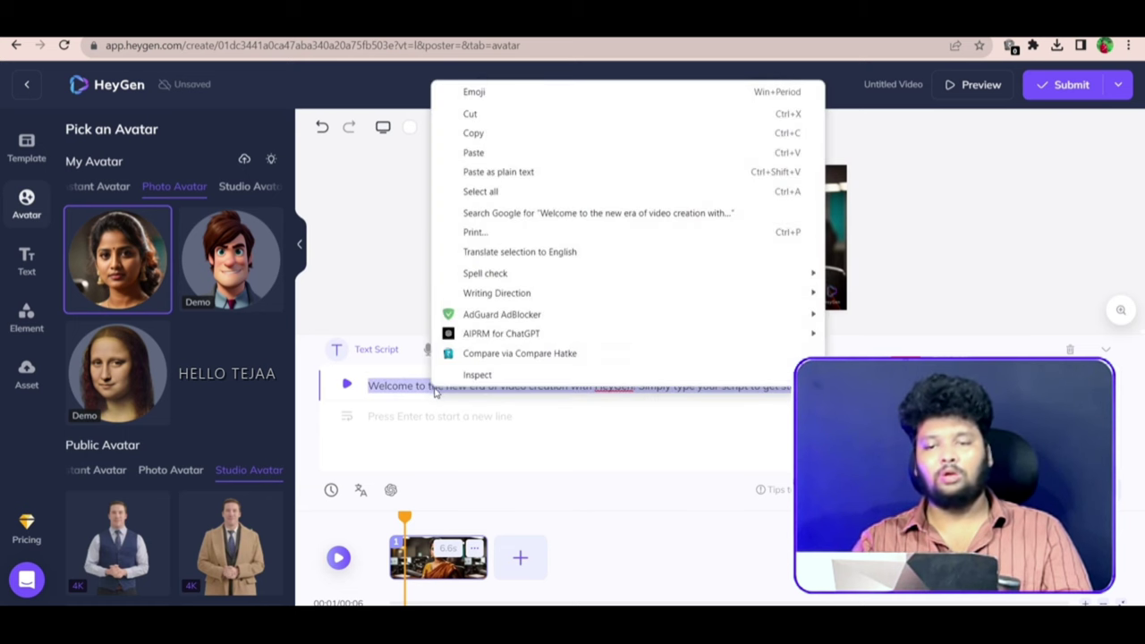
left_click(491, 133)
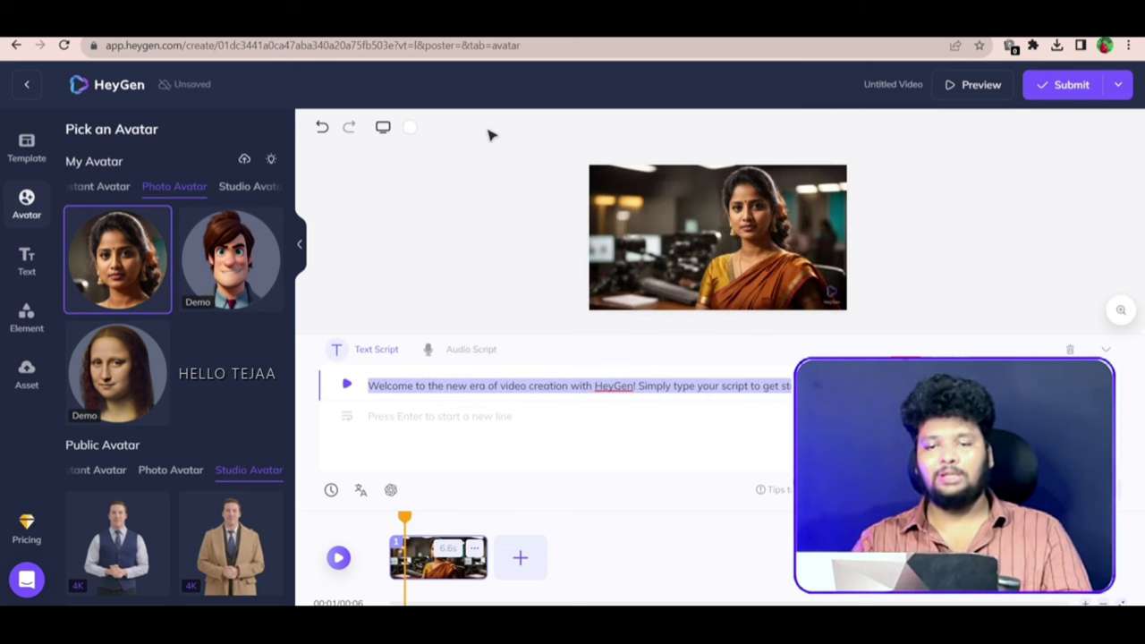
key("ctrl+v")
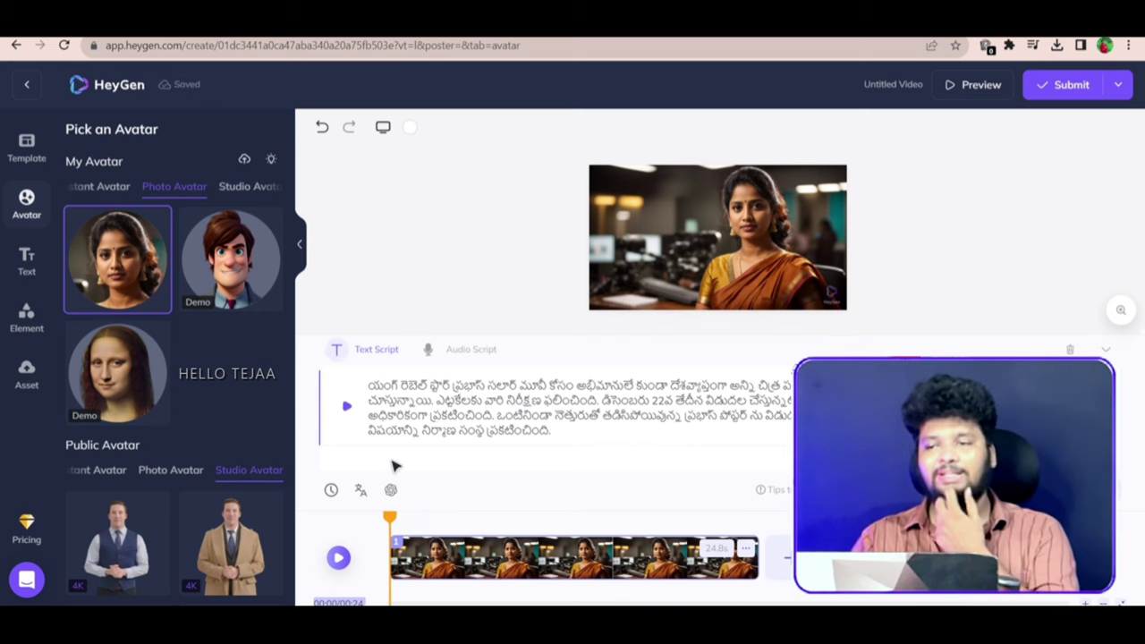
Submit the video for generation and confirm spending 0.5 credits.
left_click(1064, 97)
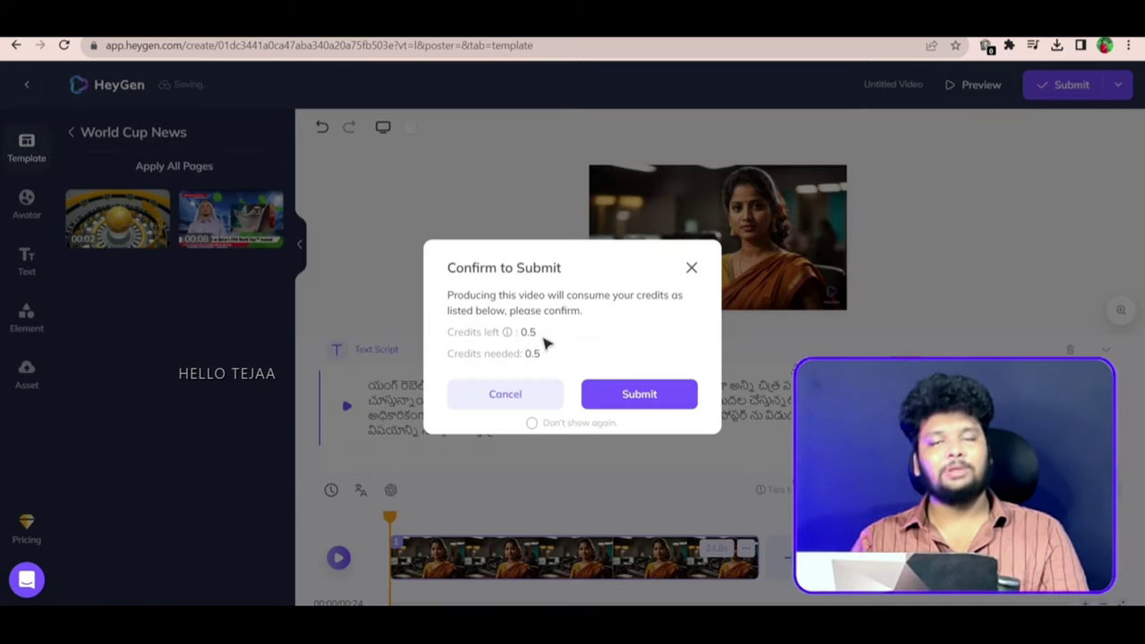
left_click(641, 401)
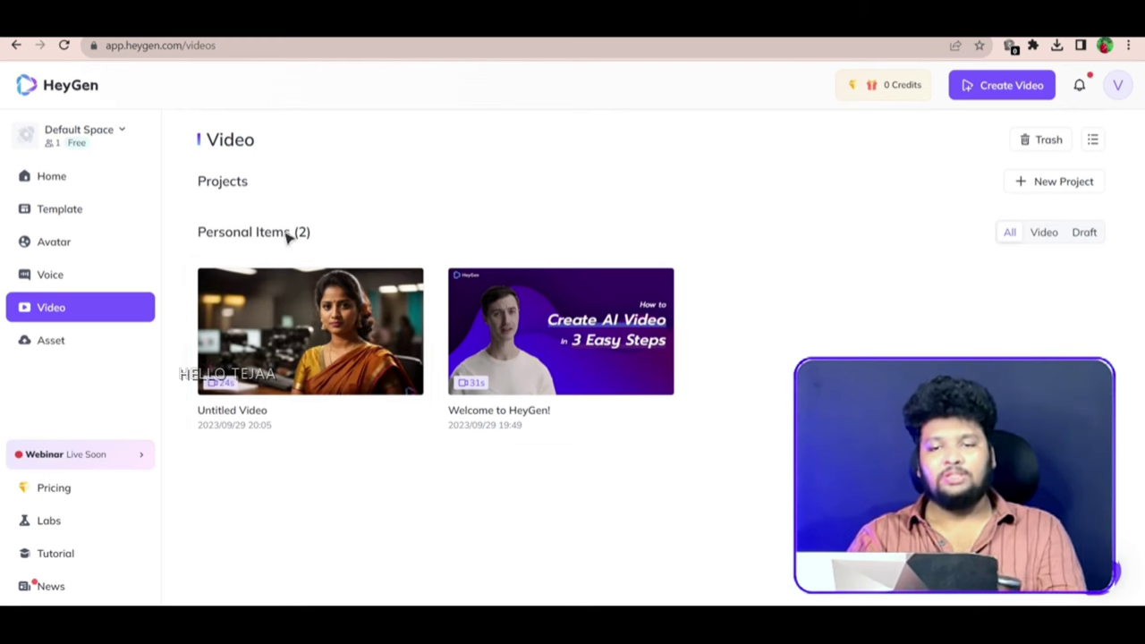
Download the finished news reporter video as an MP4 and open the downloaded file.
left_click(382, 282)
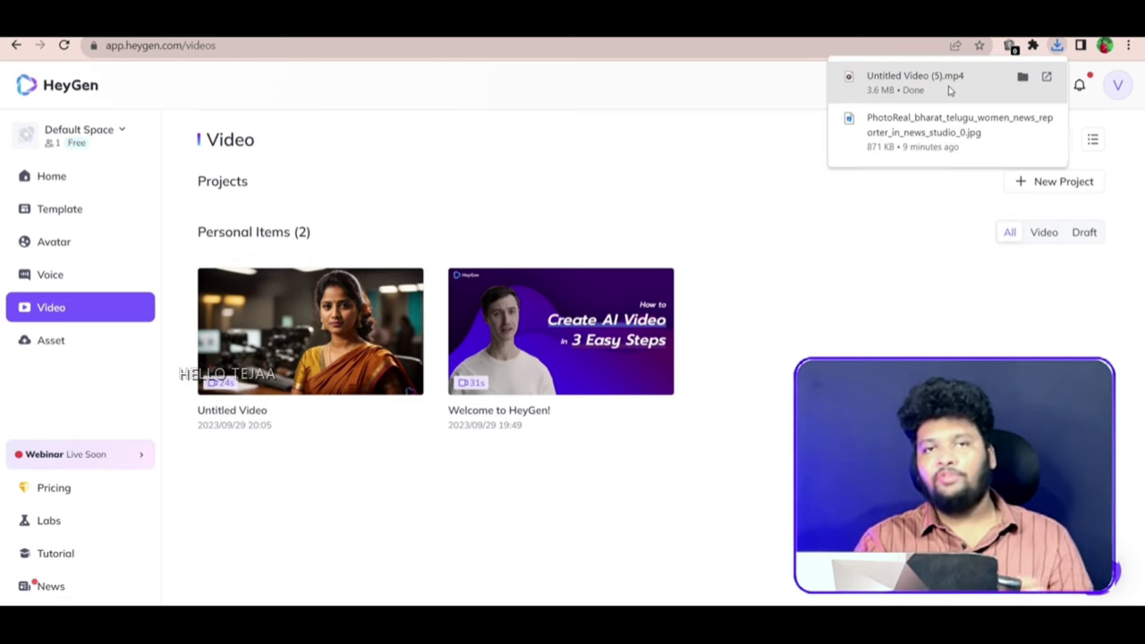
left_click(951, 82)
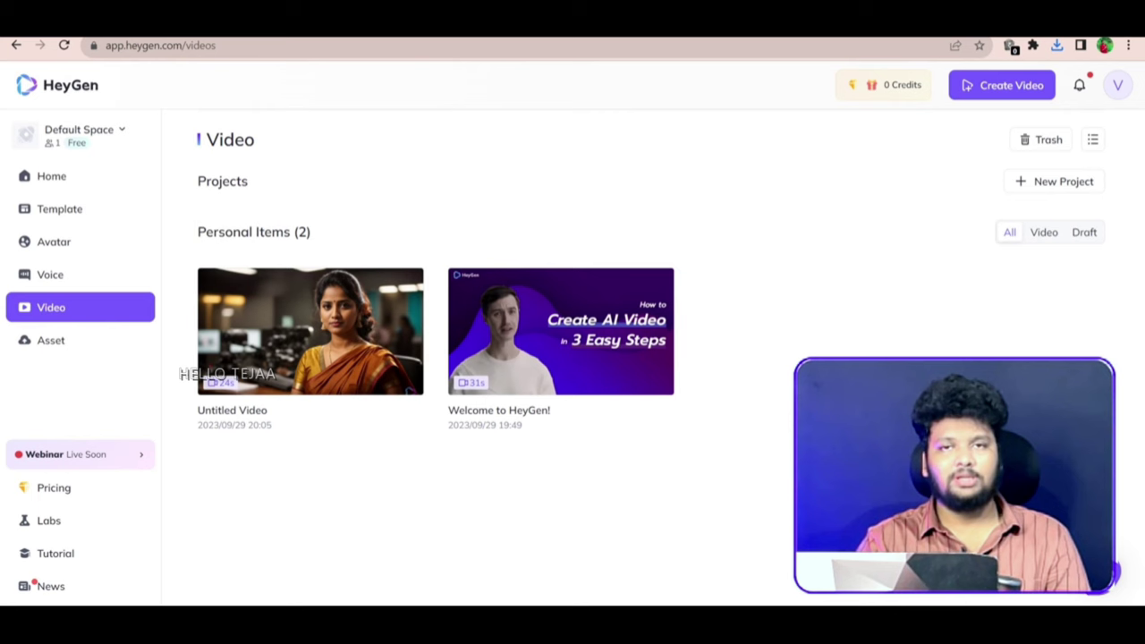
Browse the landscape public templates down to Breaking News and open the Social News template's details.
mouse_move(549, 403)
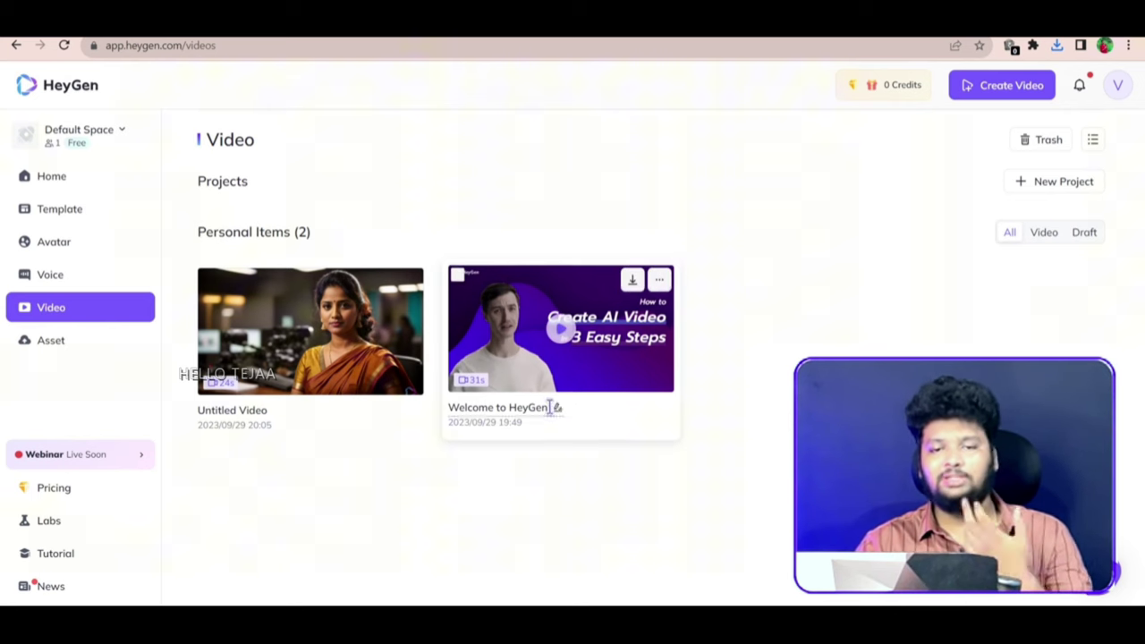
left_click(59, 215)
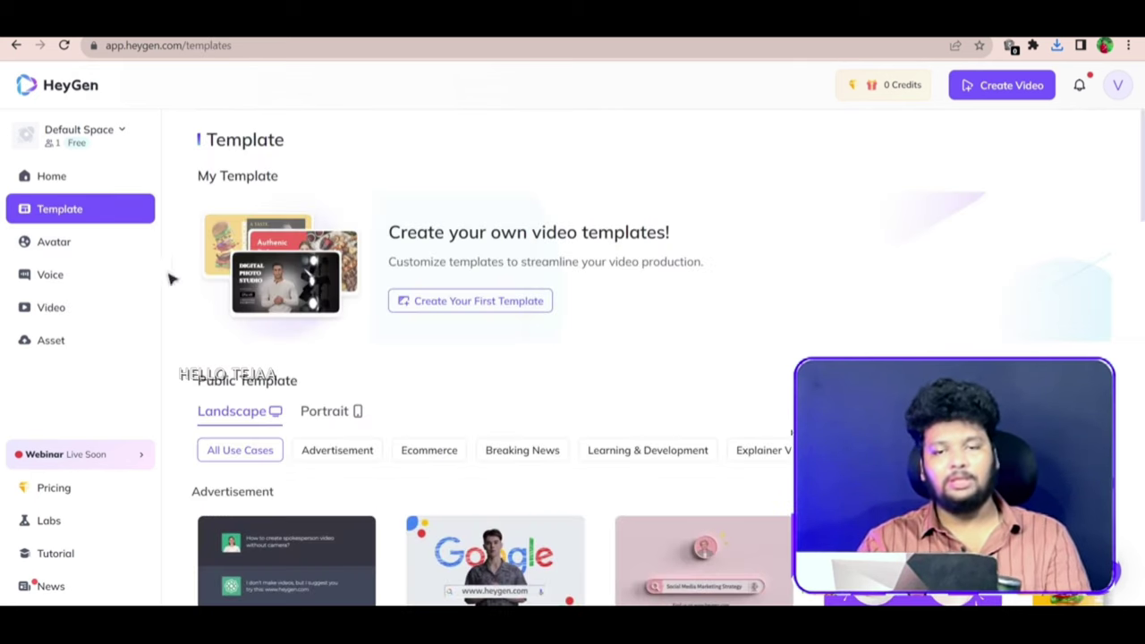
scroll(450, 372, "down", 1)
scroll(450, 372, "down", 3)
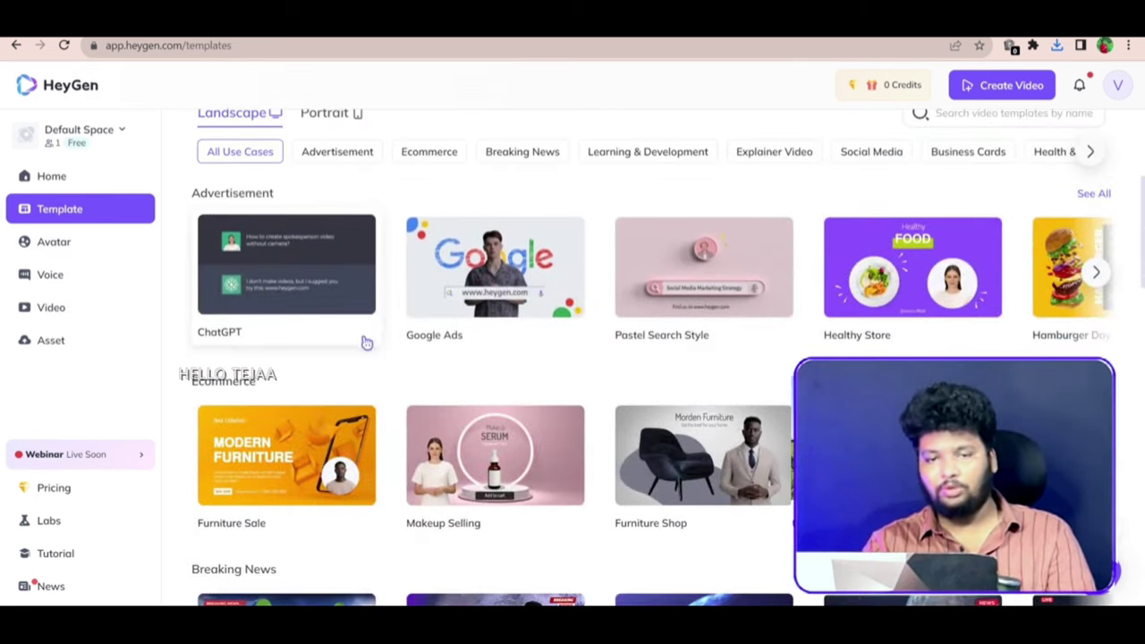
scroll(340, 342, "down", 3)
scroll(325, 341, "down", 1)
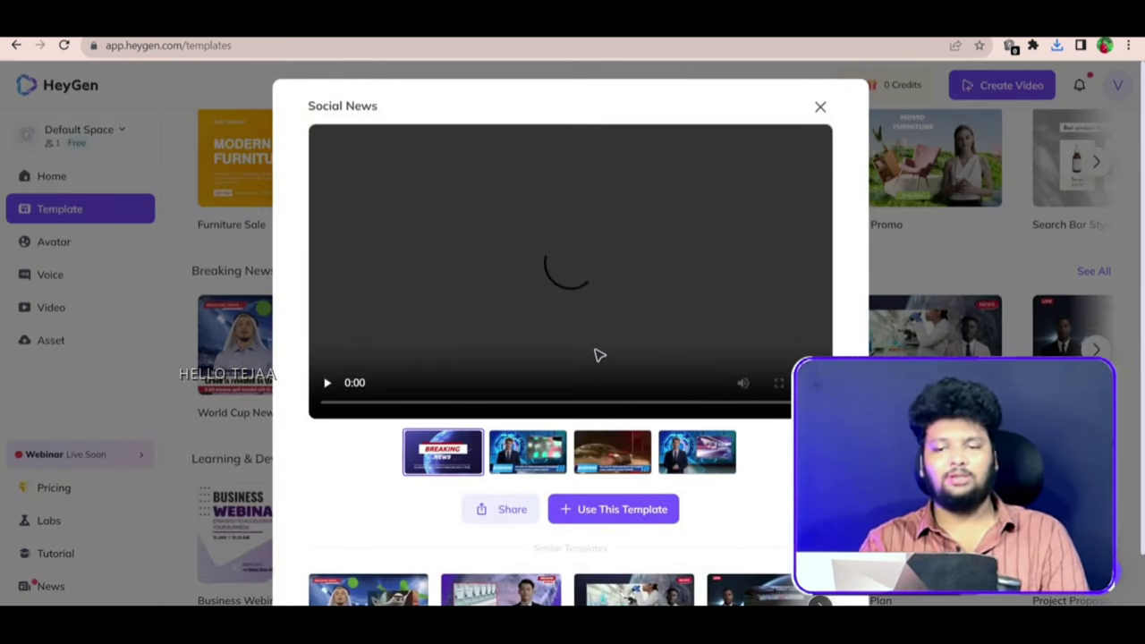
Look over the Social News template's scenes and similar templates, and play its preview video.
scroll(590, 363, "down", 1)
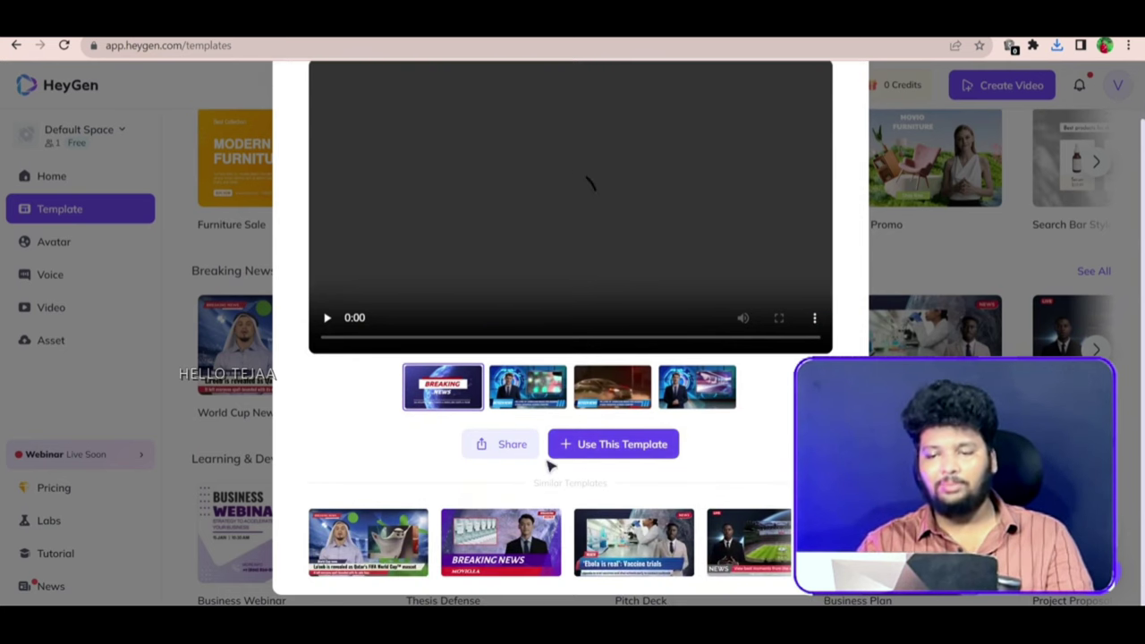
scroll(600, 517, "up", 1)
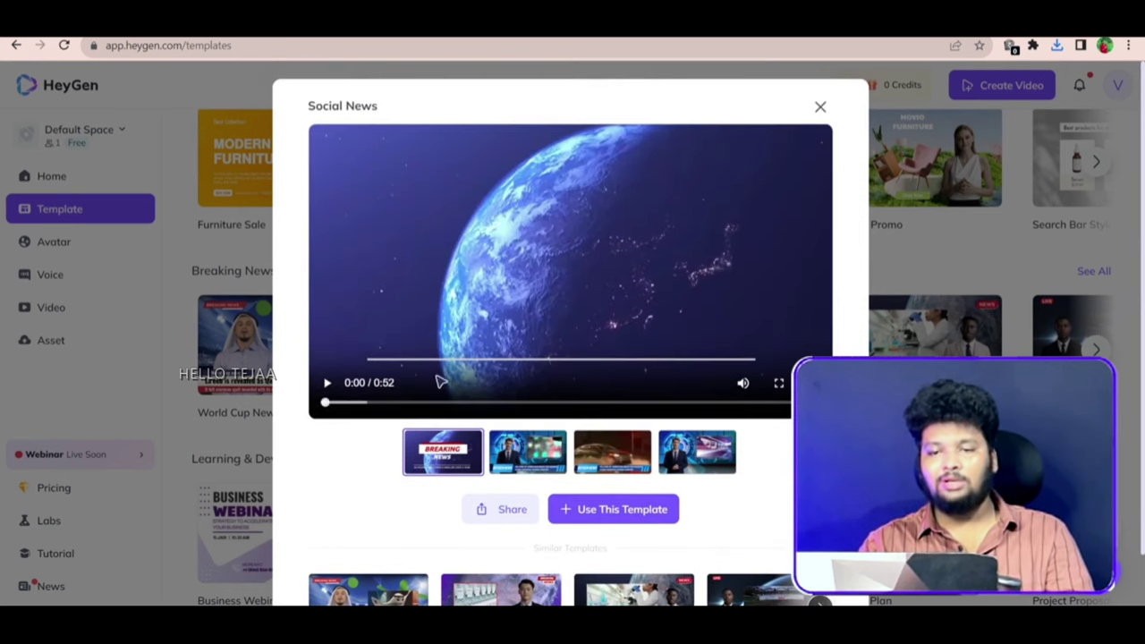
left_click(328, 385)
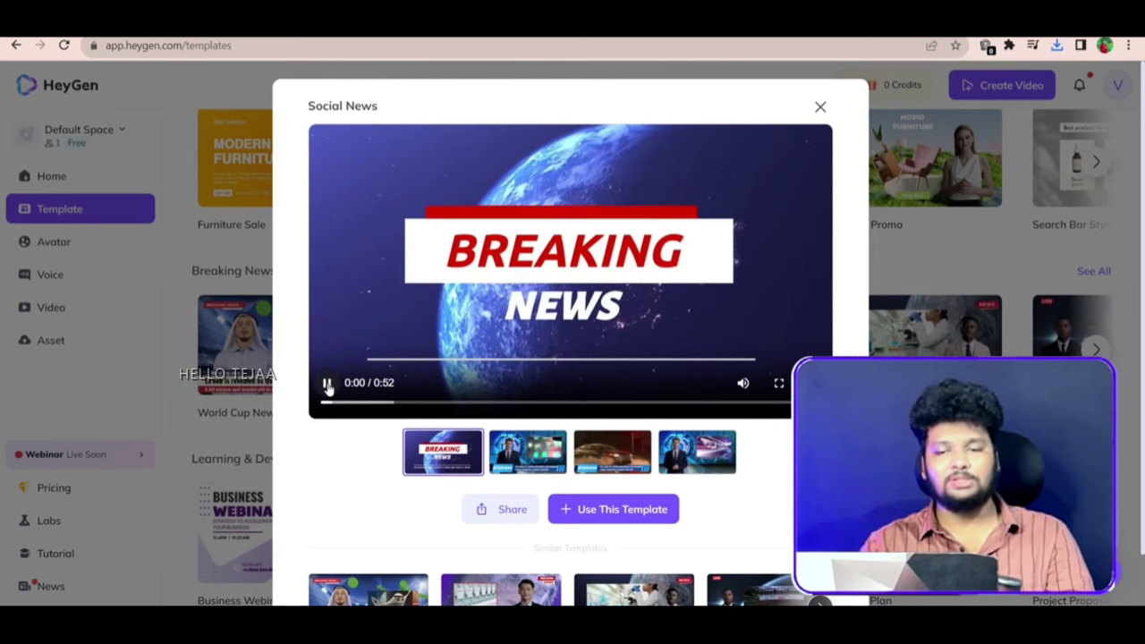
Preview the Social News template's second scene, pause it, and download the template's preview video.
left_click(528, 451)
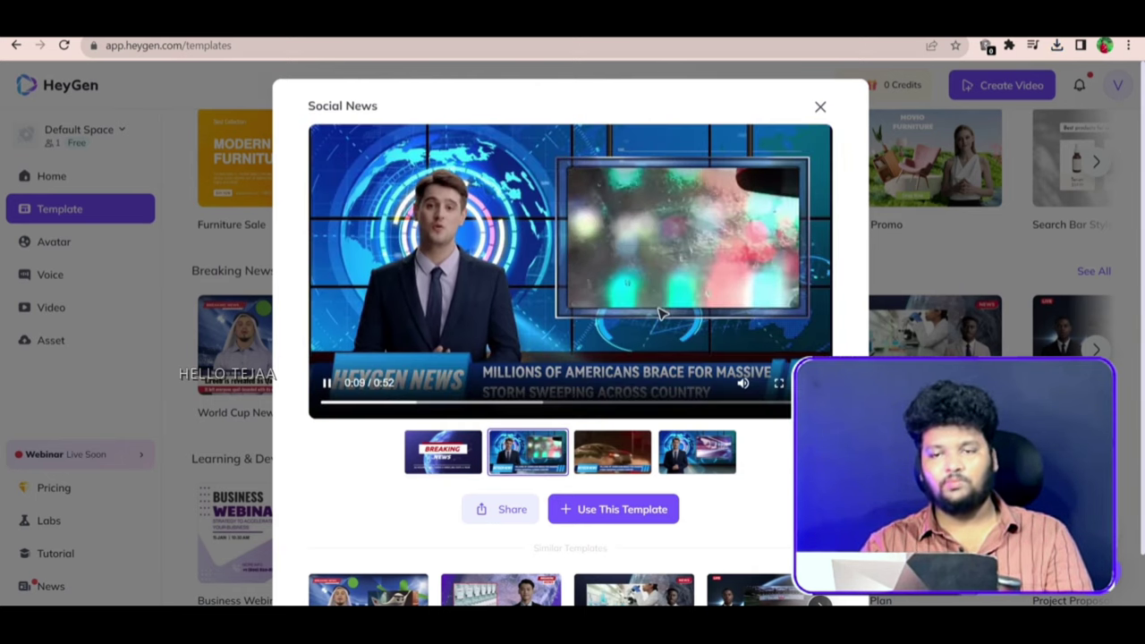
left_click(556, 295)
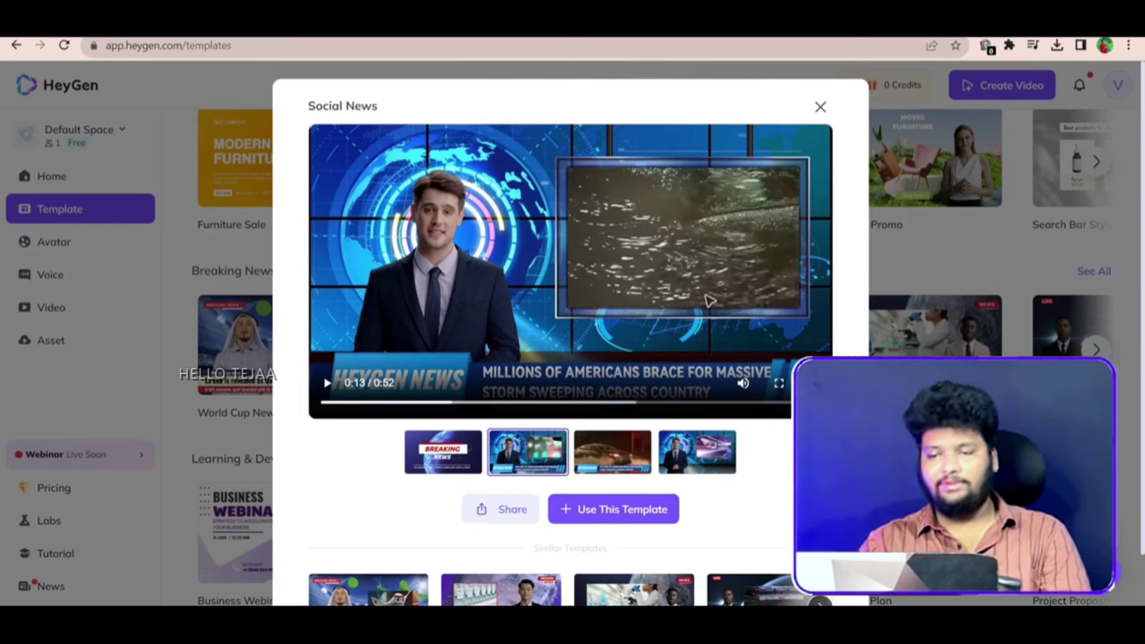
left_click(805, 383)
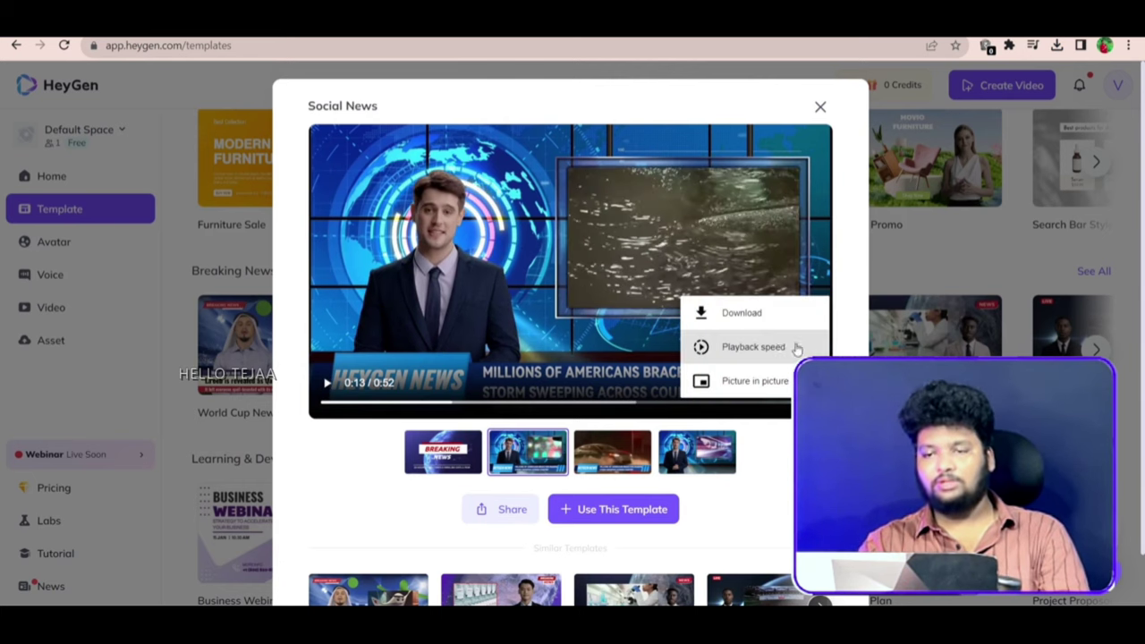
left_click(757, 320)
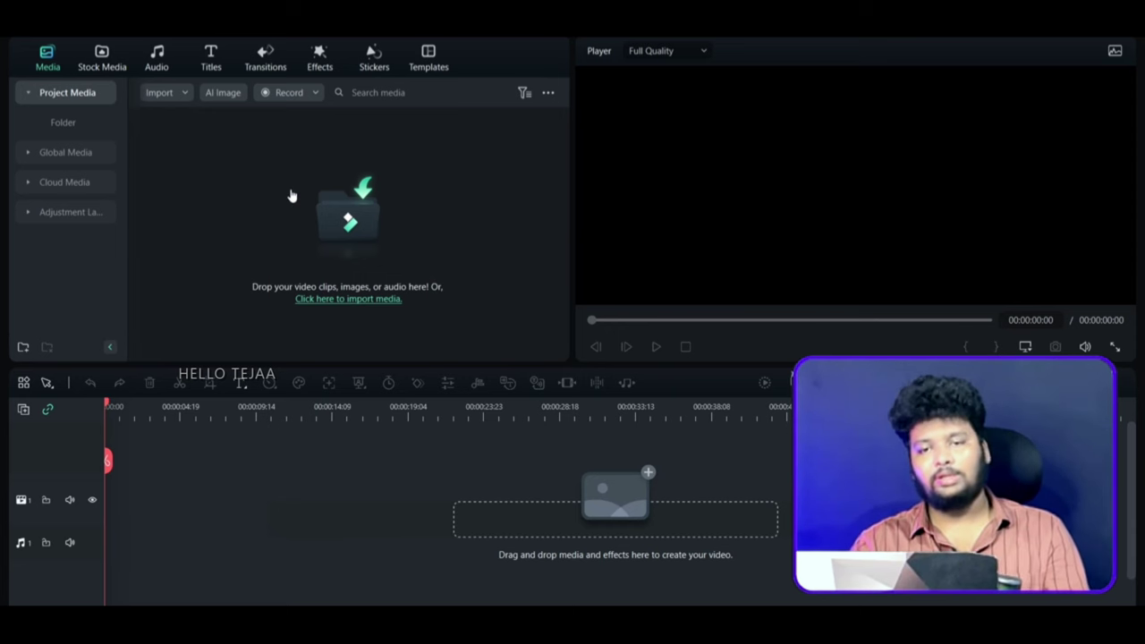
In Filmora, import the videos base and Untitled Video (5) from the Downloads folder into the project media.
left_click(410, 189)
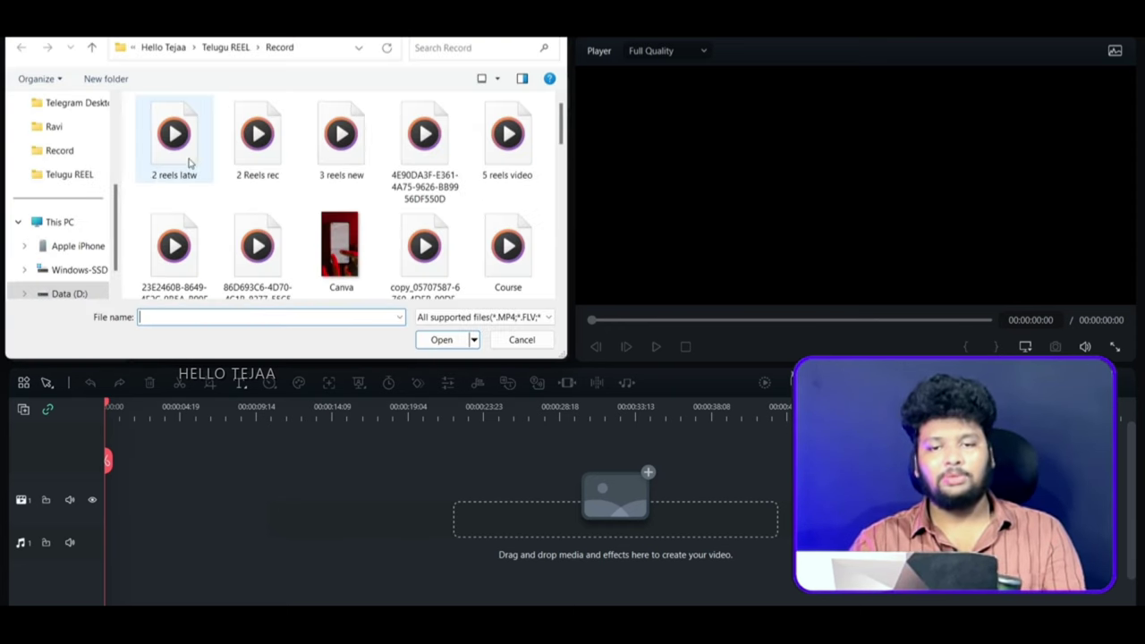
left_click(69, 175)
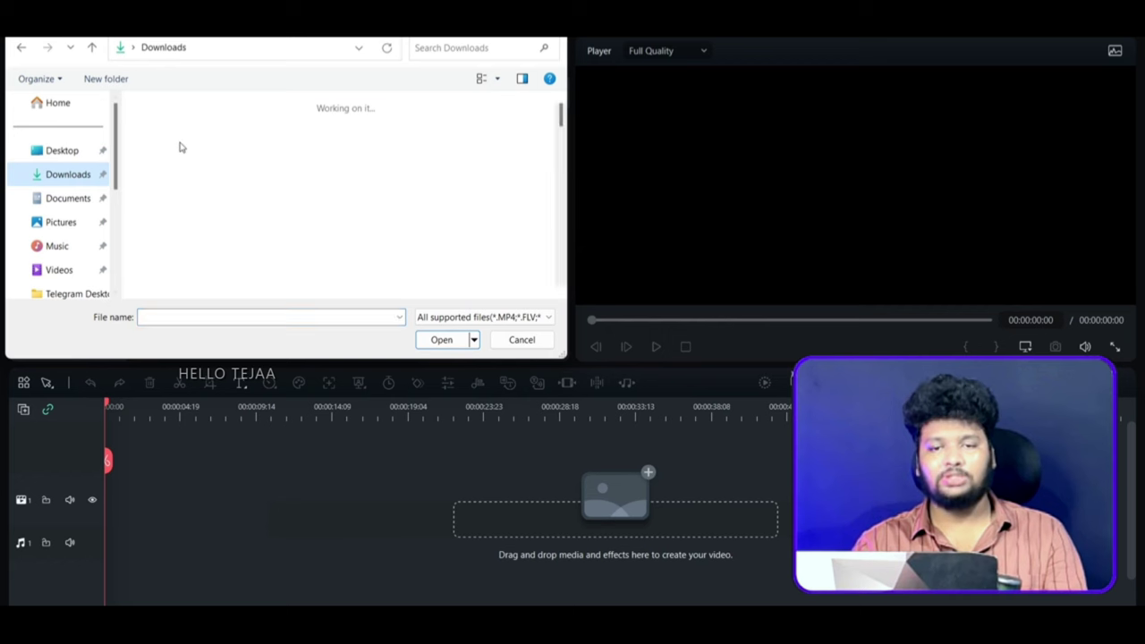
left_click(230, 150)
left_click(385, 139)
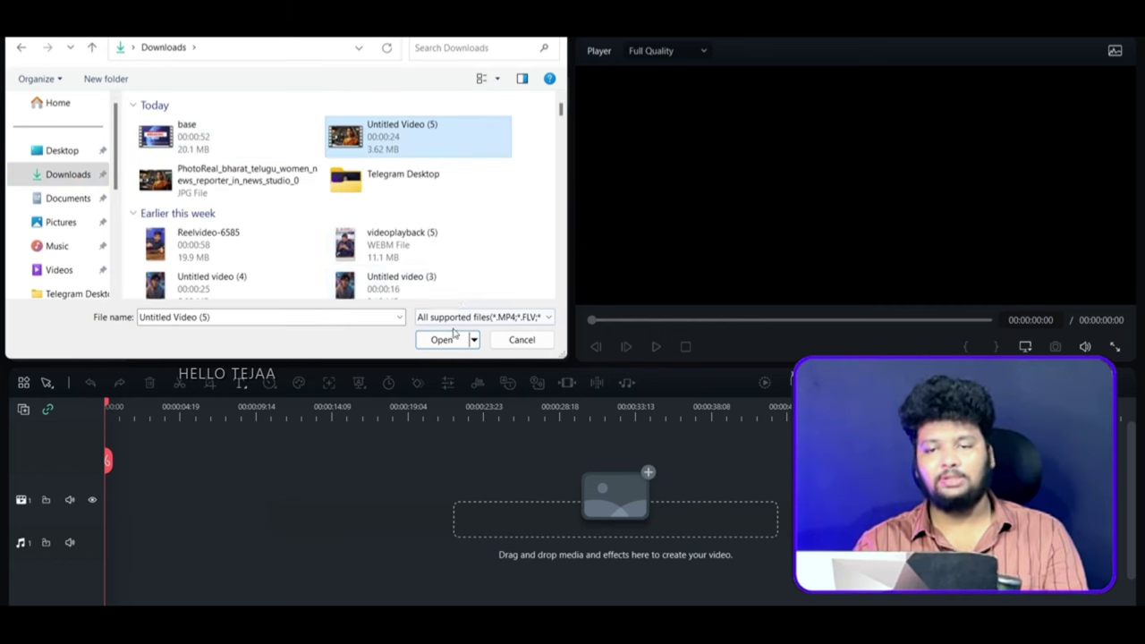
left_click(206, 134, "ctrl")
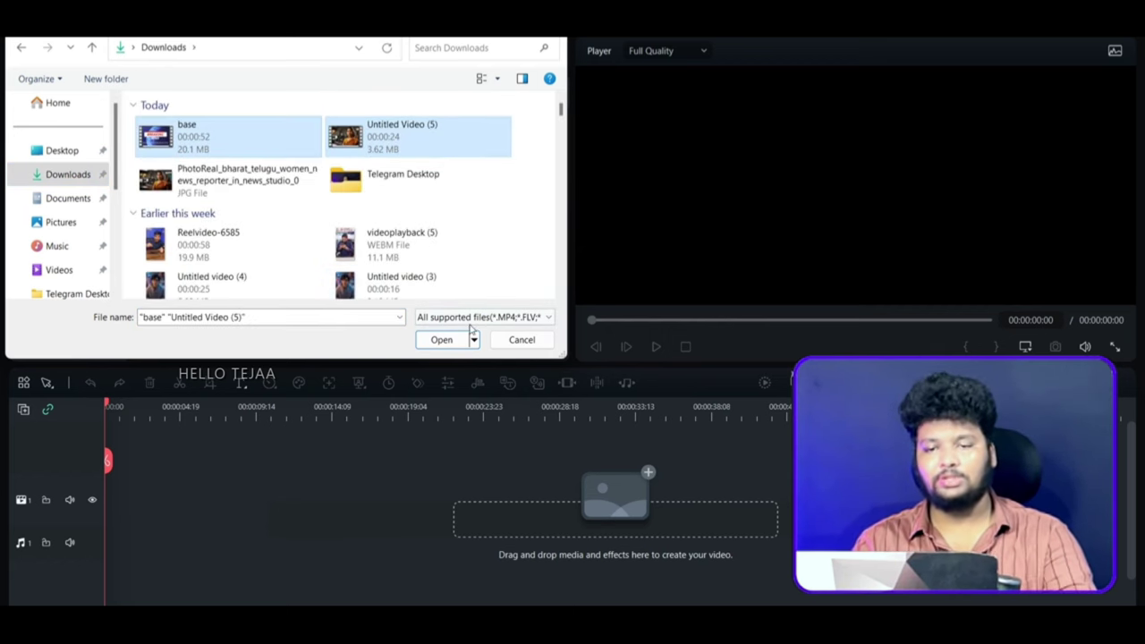
left_click(441, 340)
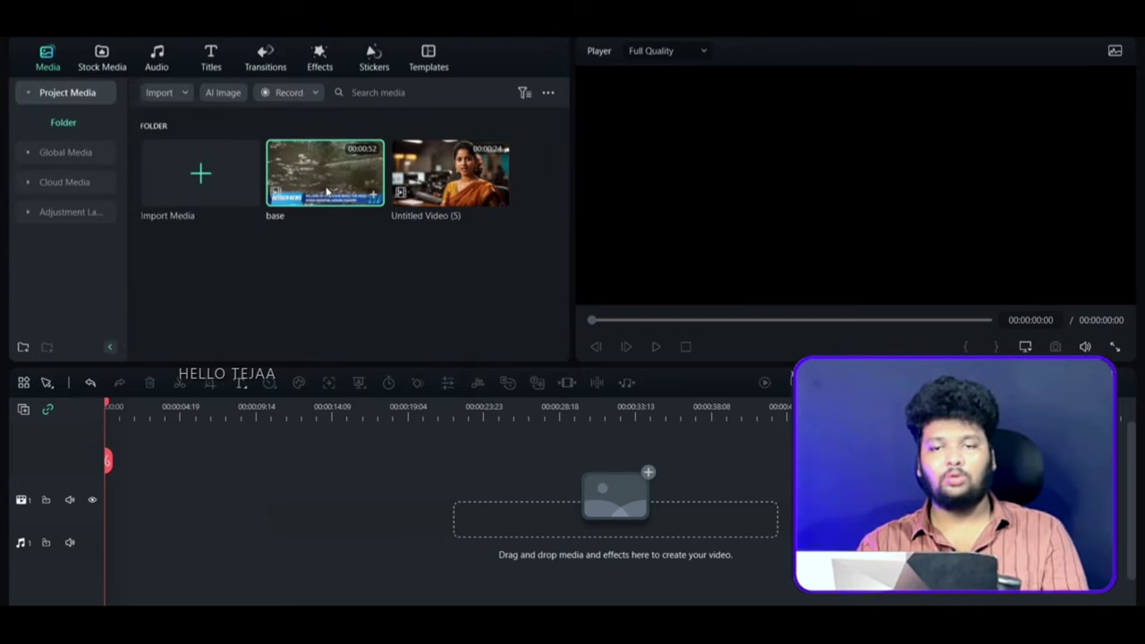
Place the base clip on the timeline with project settings kept at 1920 x 1080 23.97fps and split it at about 5 seconds, where the Breaking News intro ends.
left_click_drag(178, 488, 178, 486)
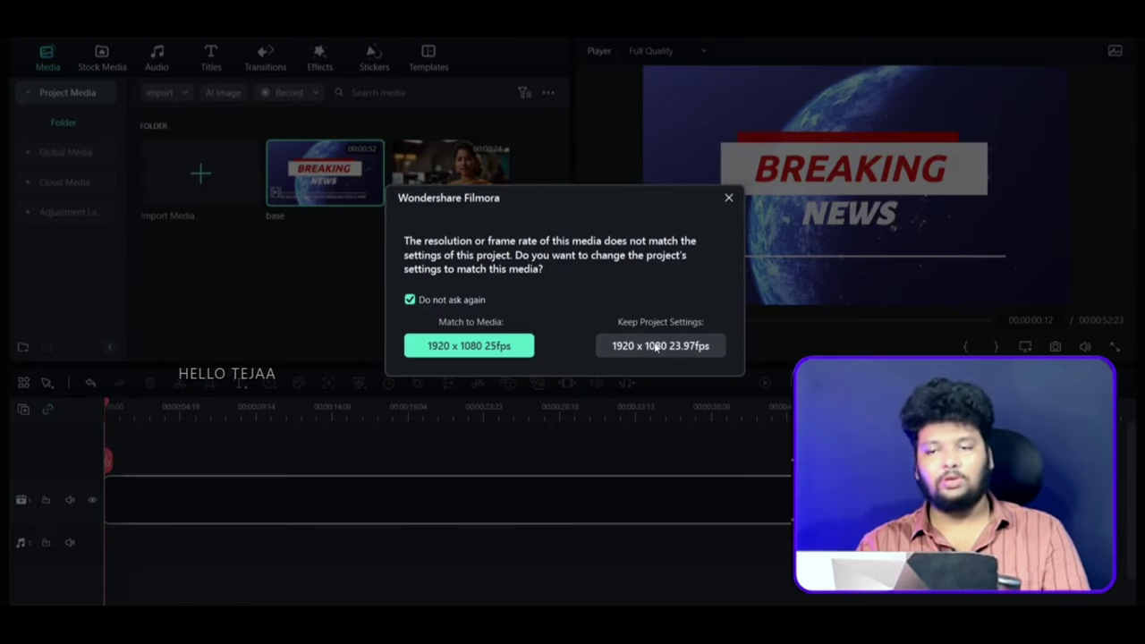
left_click(658, 347)
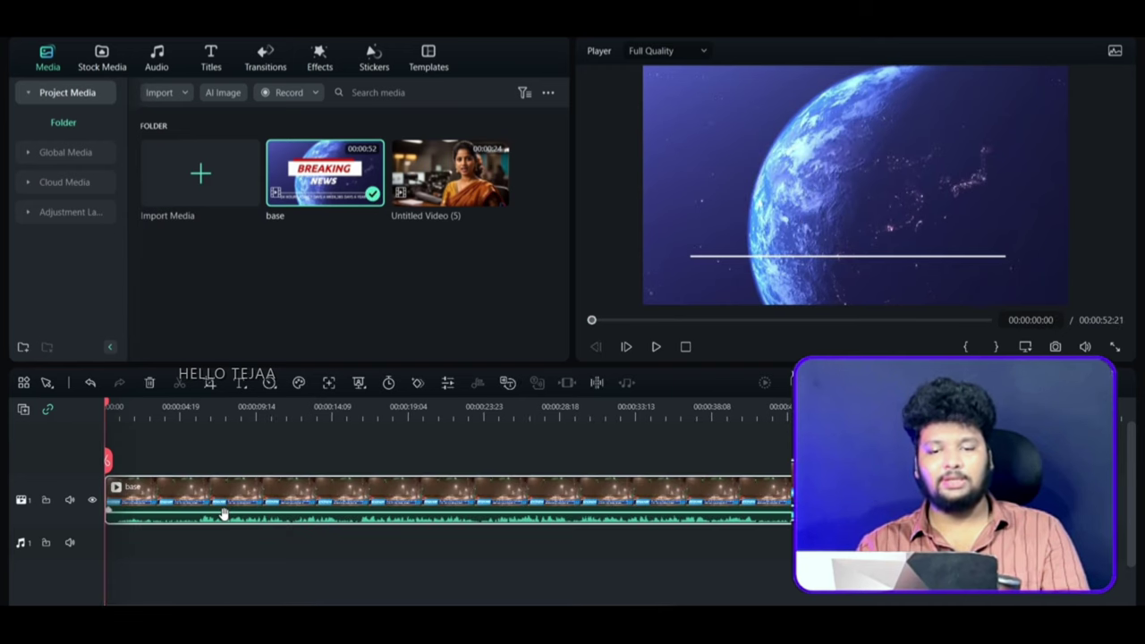
key("space")
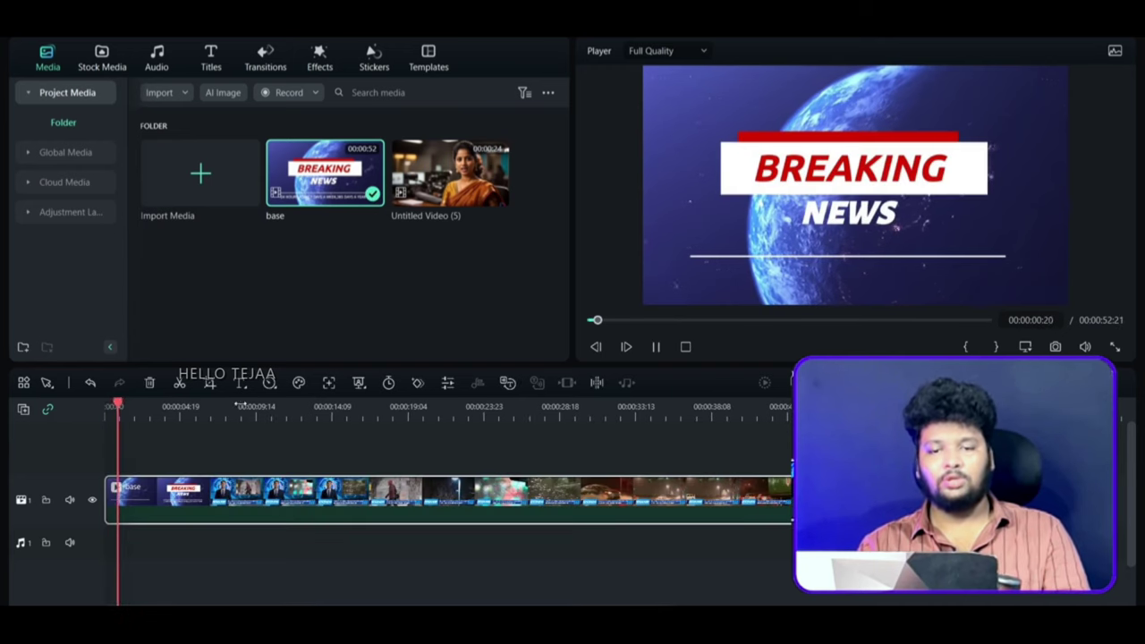
left_click(177, 408)
mouse_move(177, 408)
left_mouse_down()
mouse_move(204, 426)
mouse_move(185, 431)
left_mouse_up()
key("space")
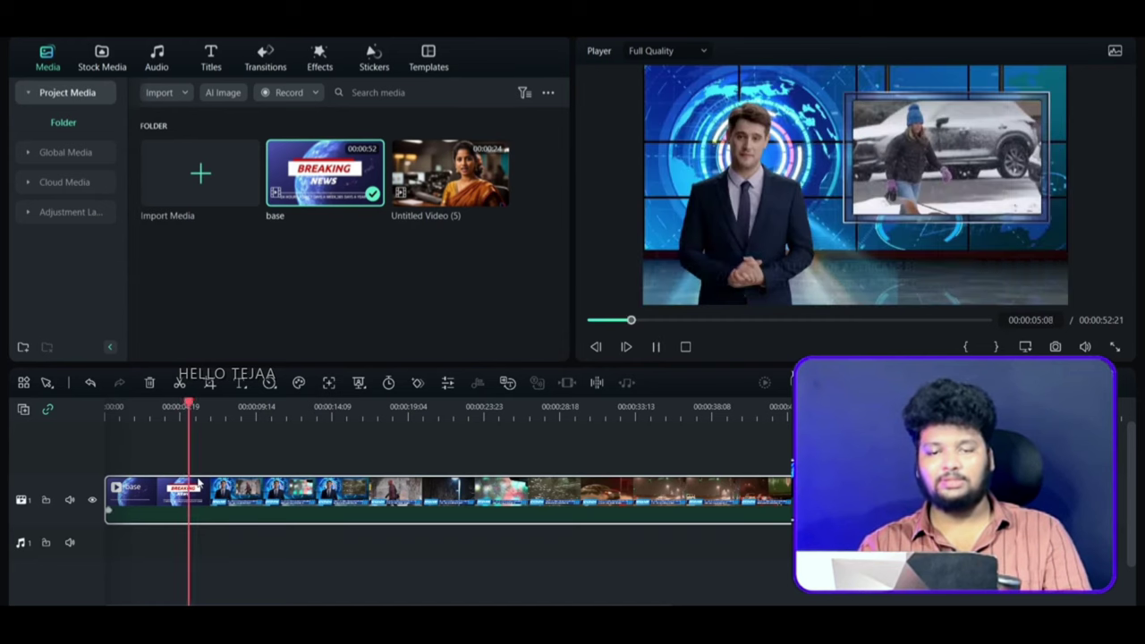
key("space")
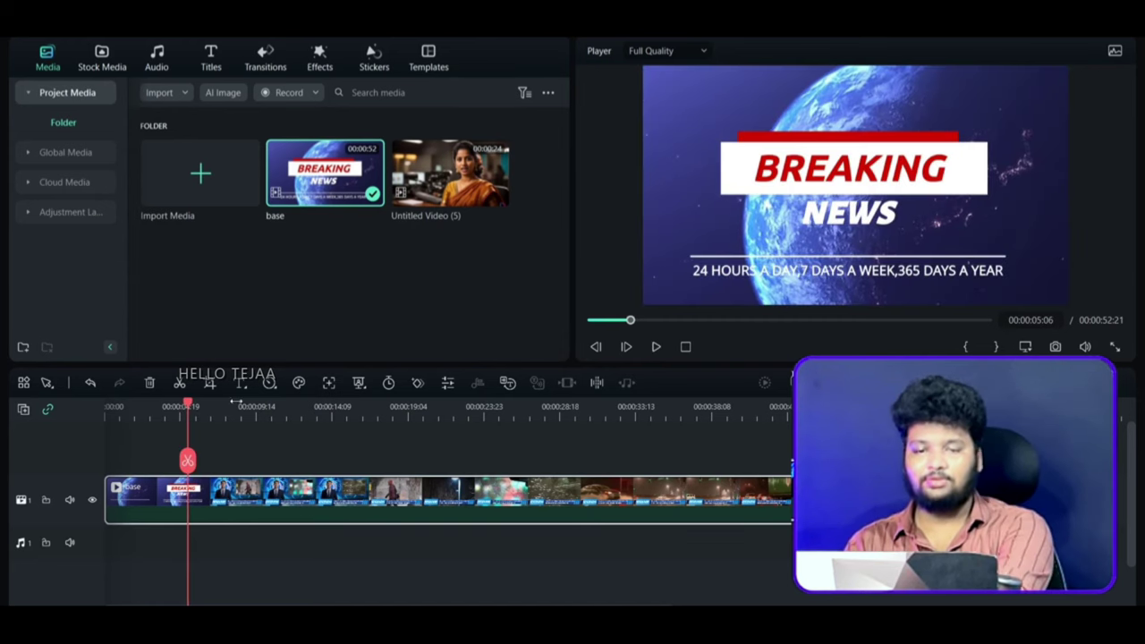
key("ctrl+b")
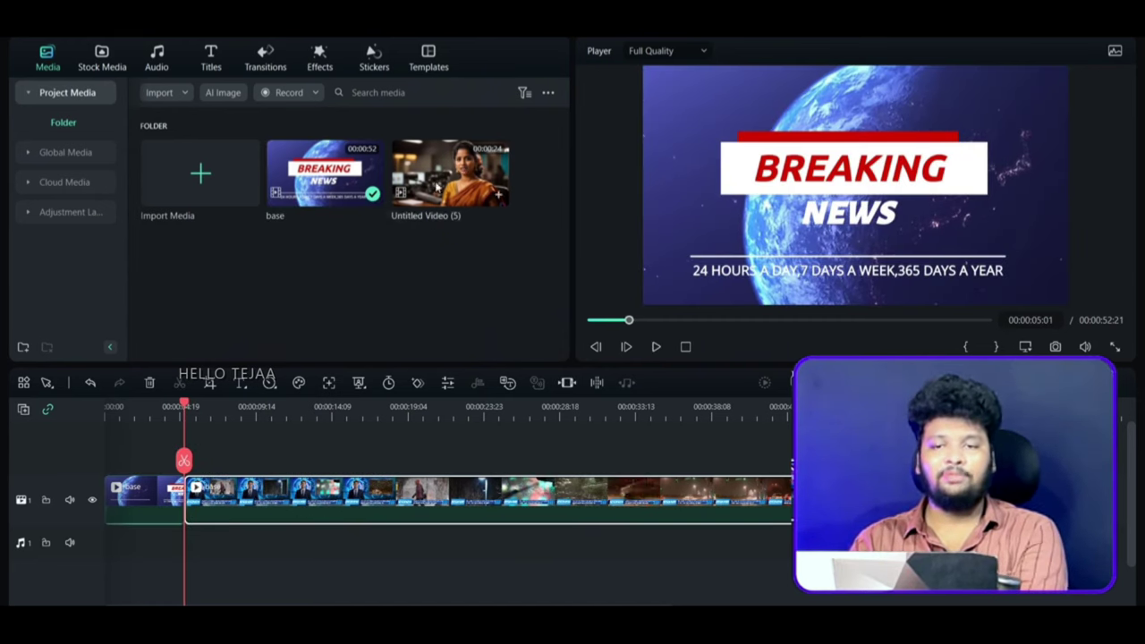
Insert Untitled Video (5) right after the intro and move the remaining base clip to the track above, starting at the same point.
left_click_drag(452, 179, 192, 501)
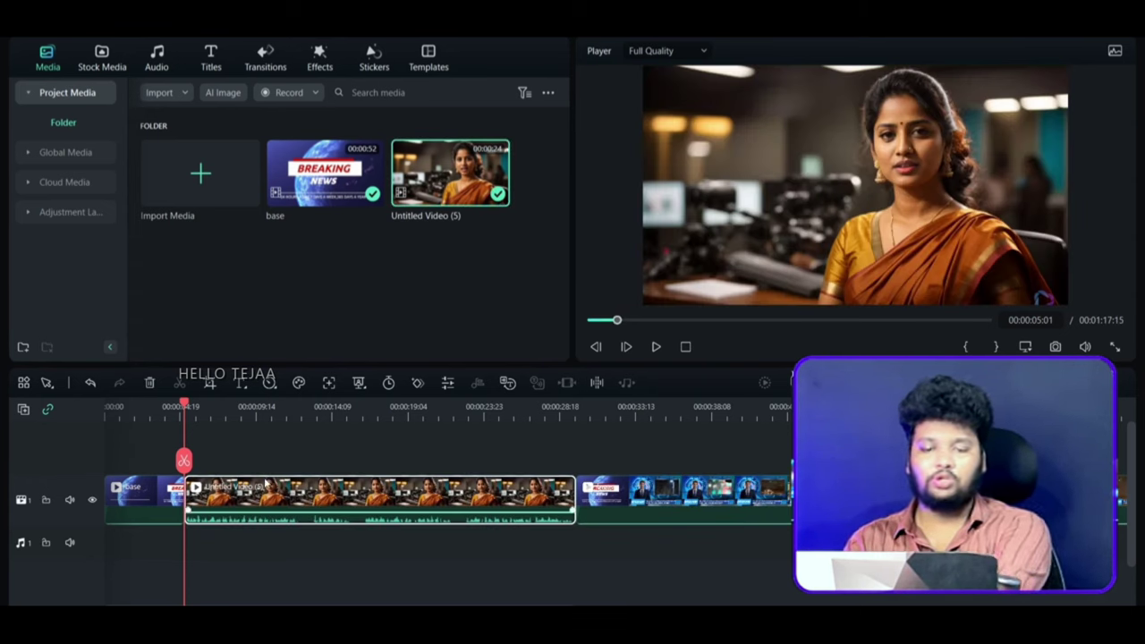
key("space")
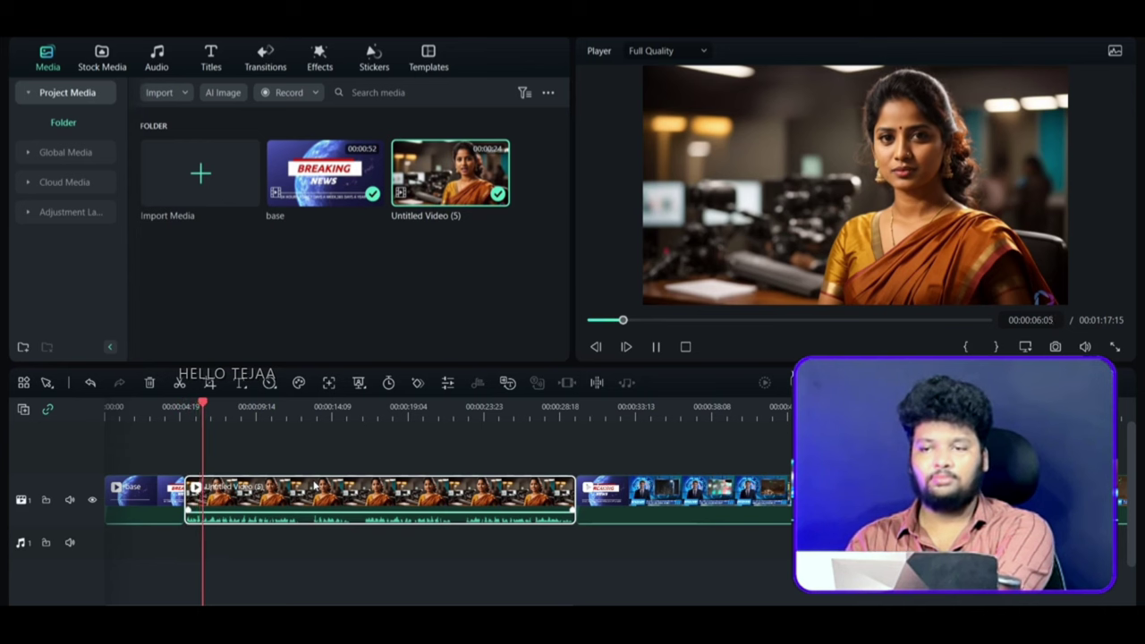
key("space")
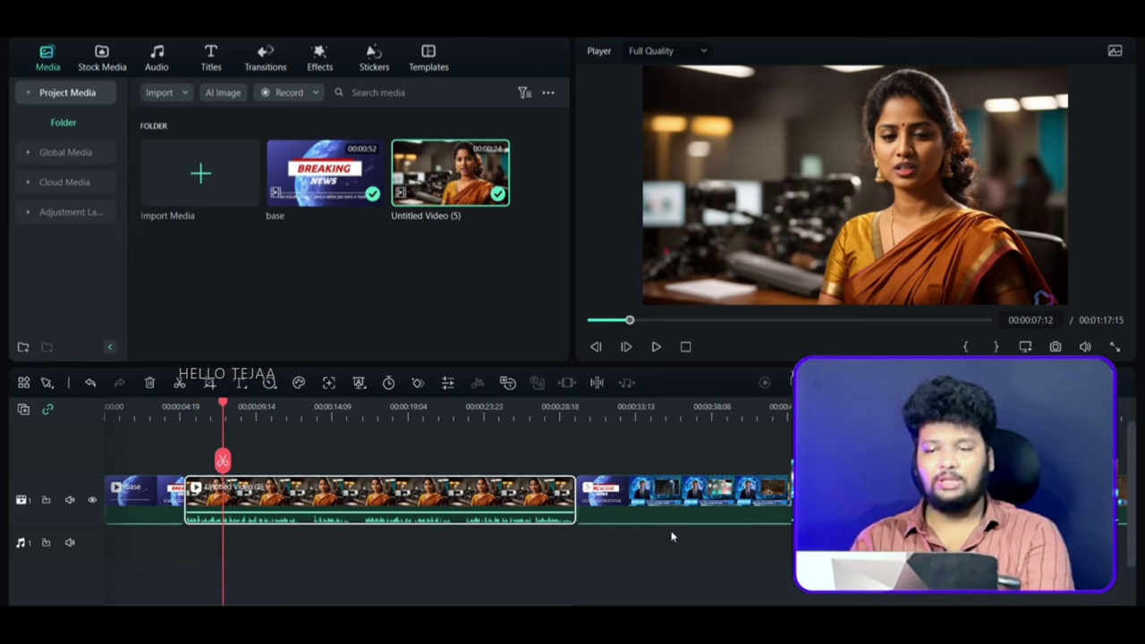
left_click_drag(659, 493, 267, 440)
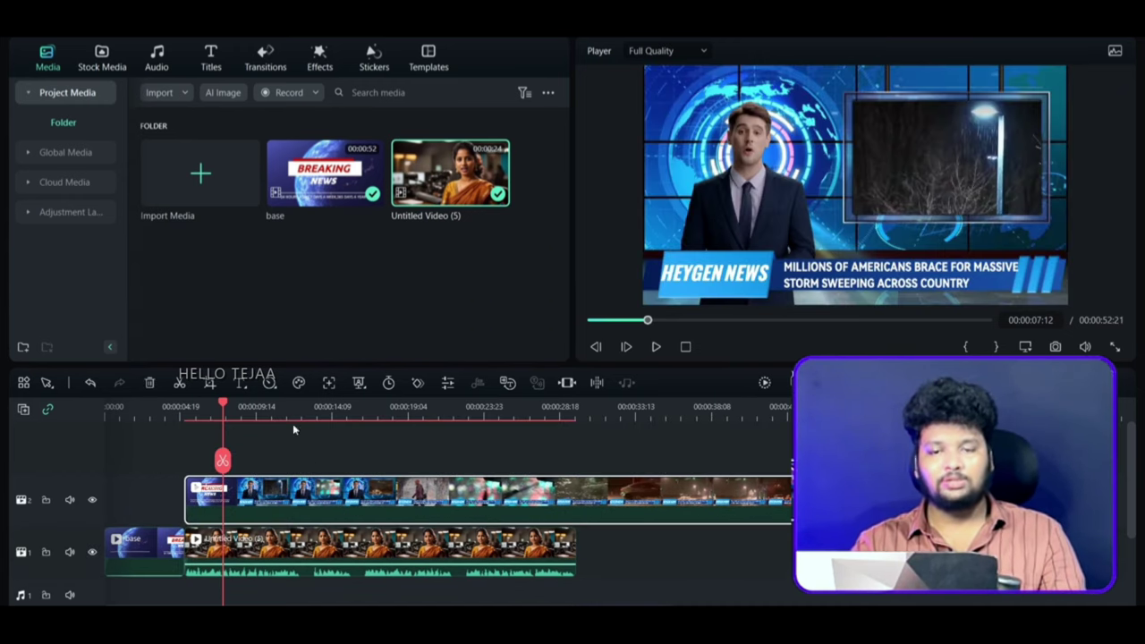
Crop the upper base clip with a Custom ratio so only the framed studio screen beside the presenter is kept.
left_click(207, 386)
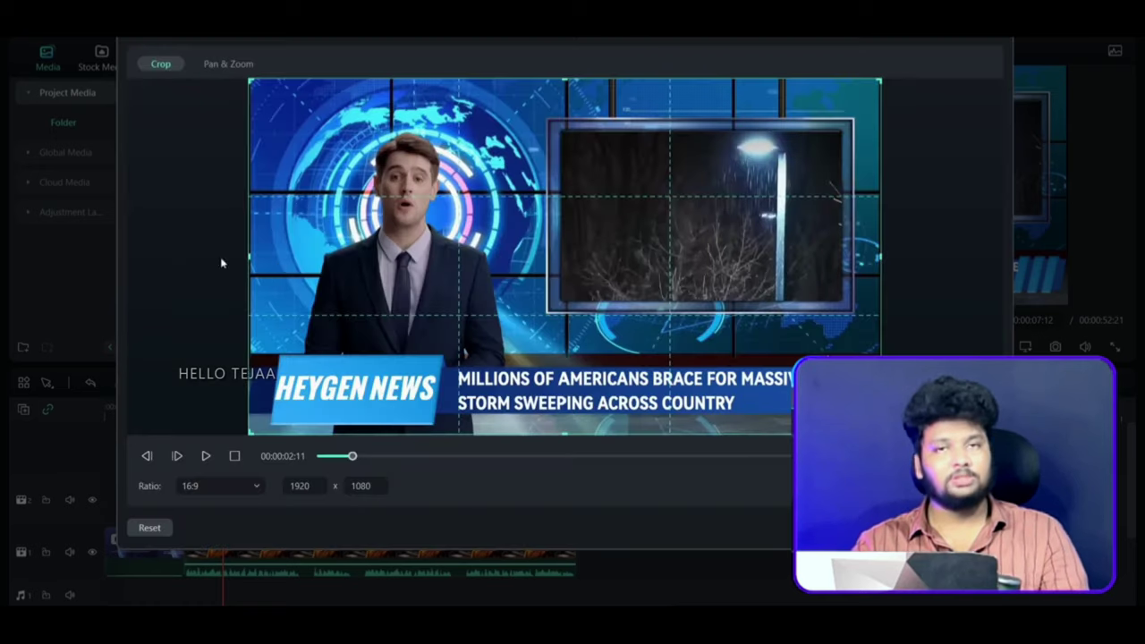
left_click(251, 483)
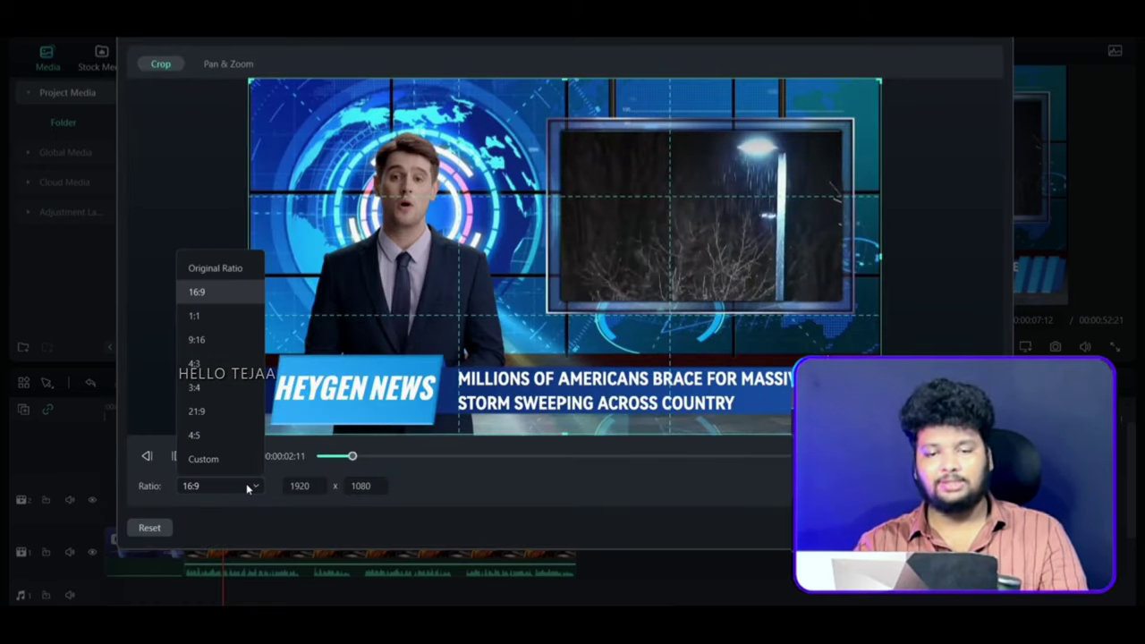
left_click(223, 454)
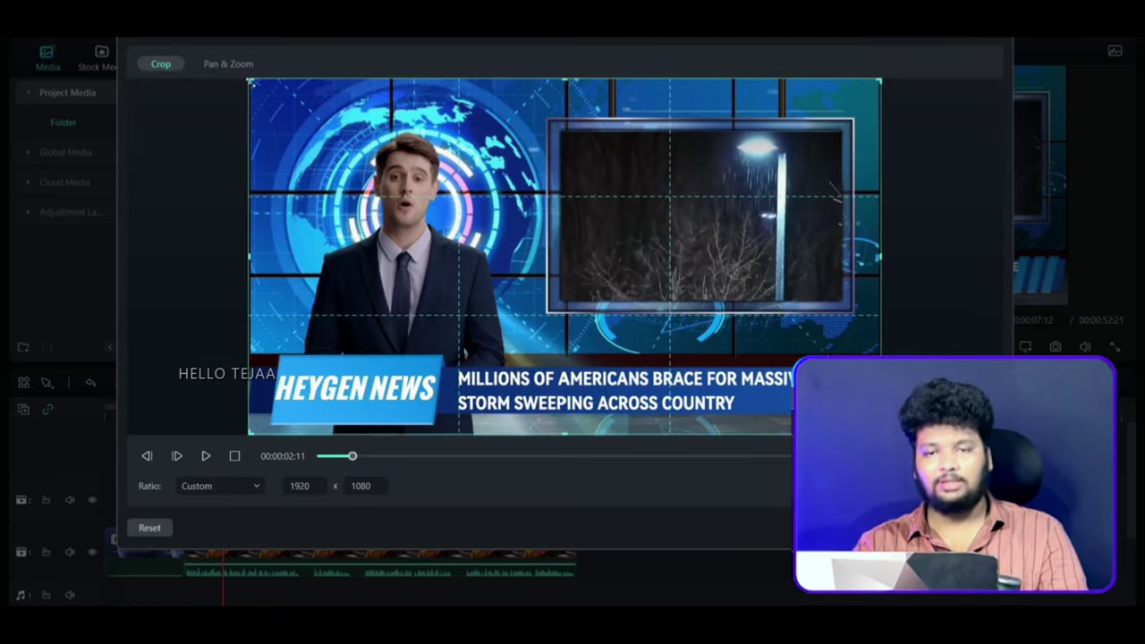
left_click_drag(249, 79, 527, 123)
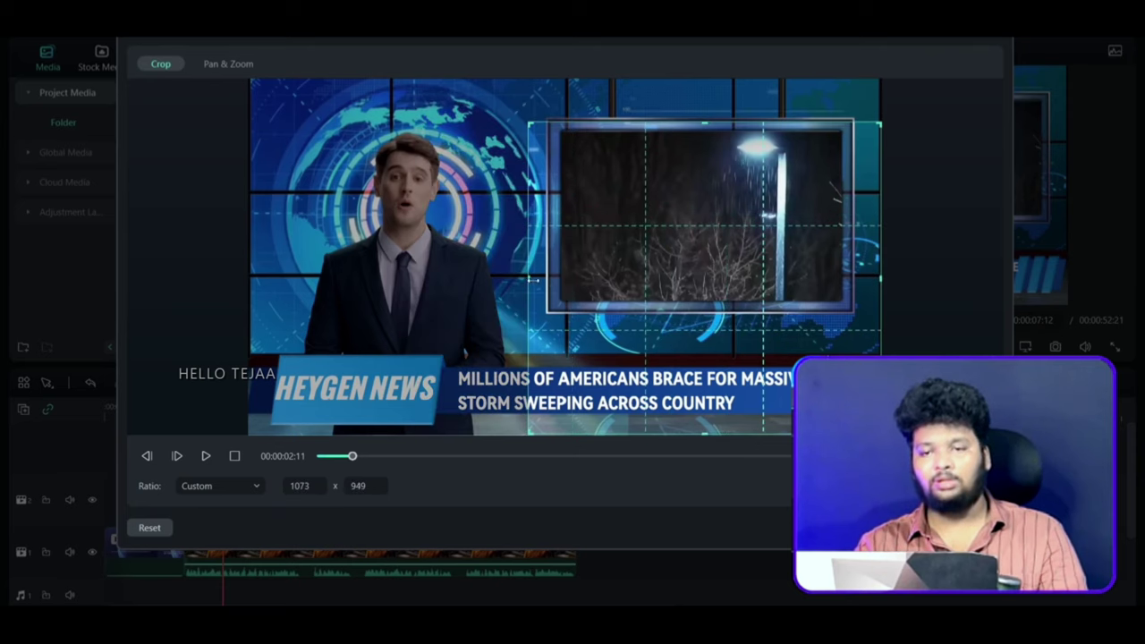
left_click_drag(533, 280, 547, 280)
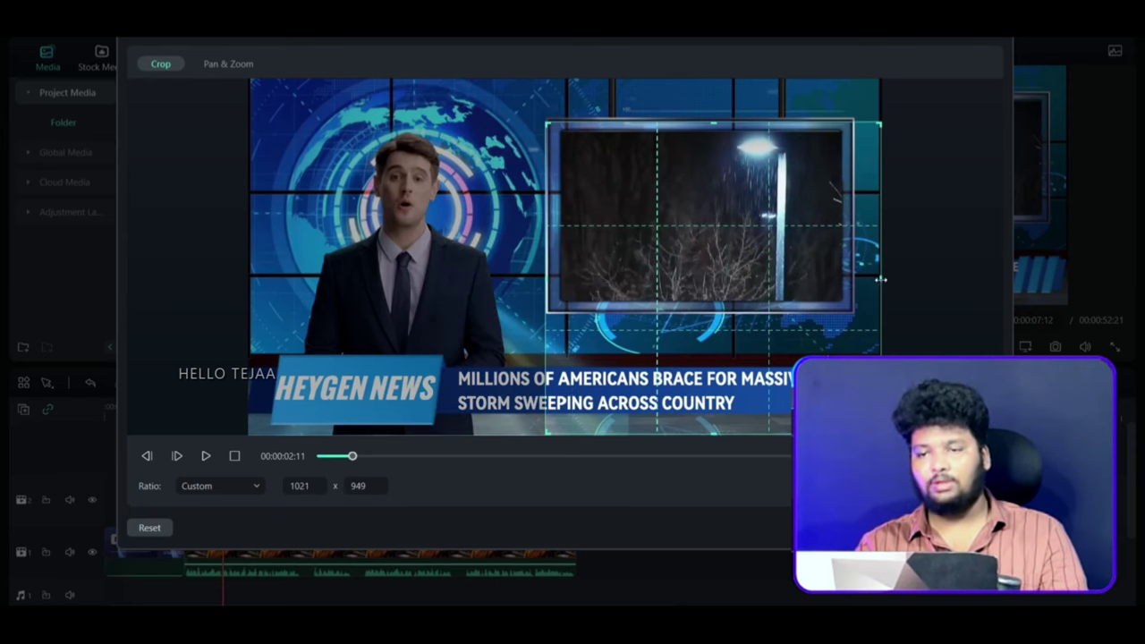
left_click_drag(881, 280, 854, 280)
left_click_drag(698, 435, 698, 313)
key("Return")
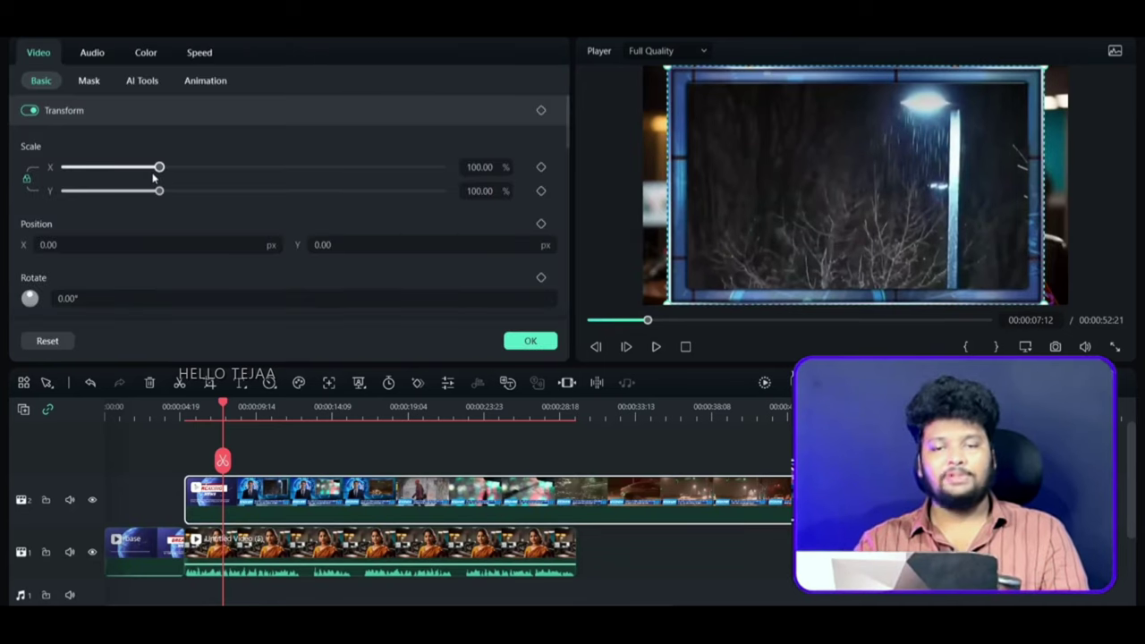
Scale the cropped screen down to about 36% and place it beside the reporter at about X -536, Y 194 px.
left_click_drag(158, 167, 106, 167)
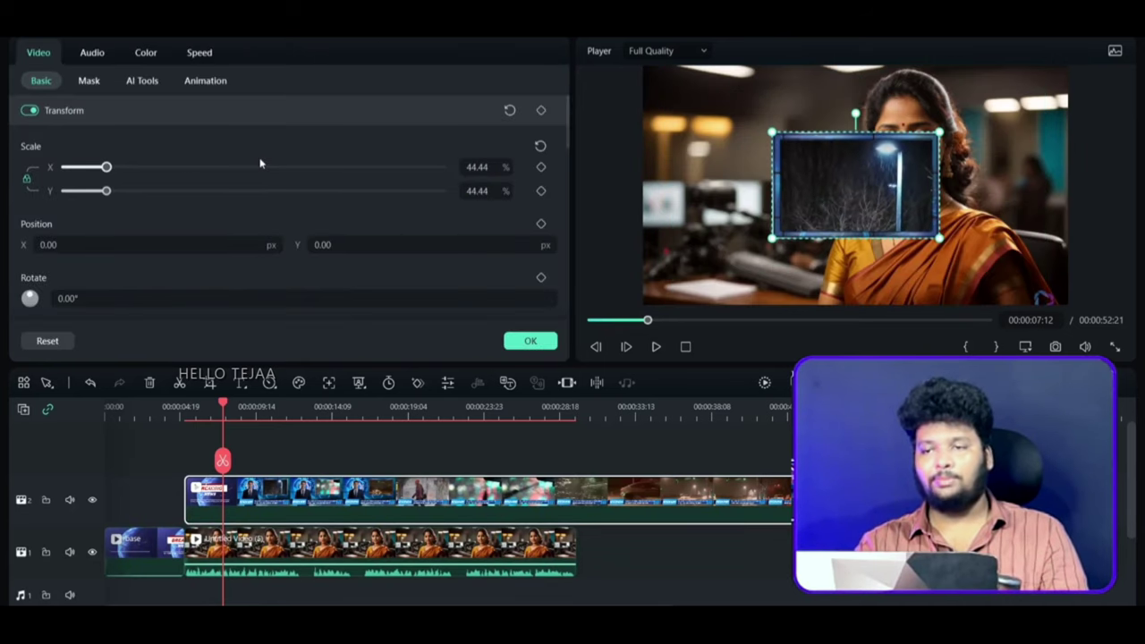
left_click_drag(876, 171, 769, 143)
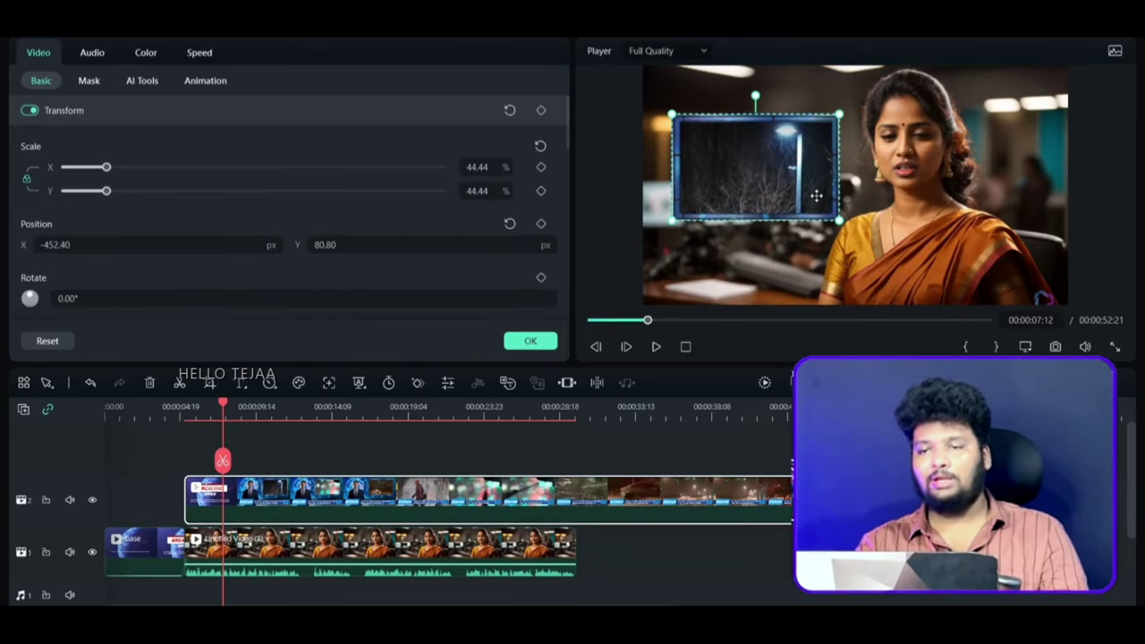
left_click_drag(832, 215, 804, 185)
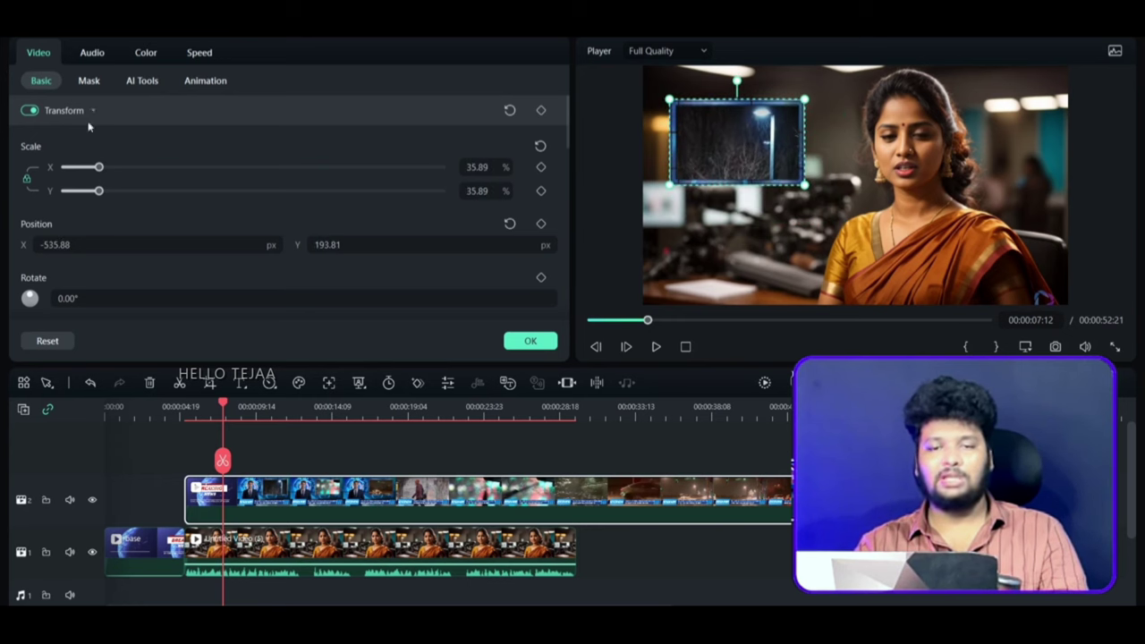
Raise the cropped screen's drop shadow opacity to the maximum and apply the clip settings.
scroll(98, 152, "down", 5)
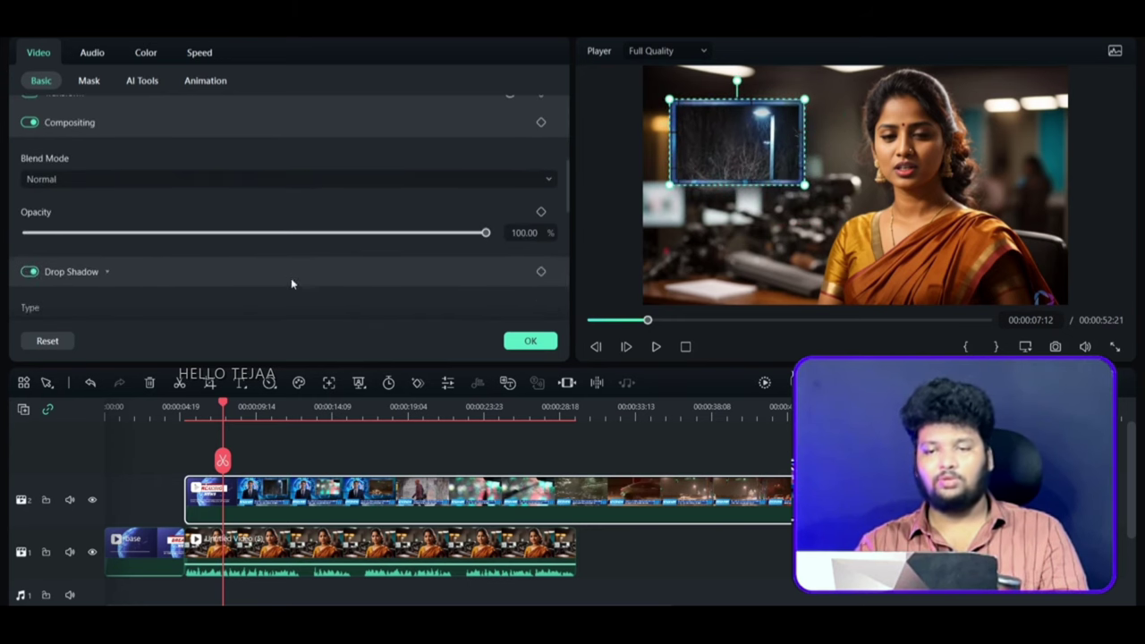
scroll(291, 283, "down", 5)
left_click(390, 202)
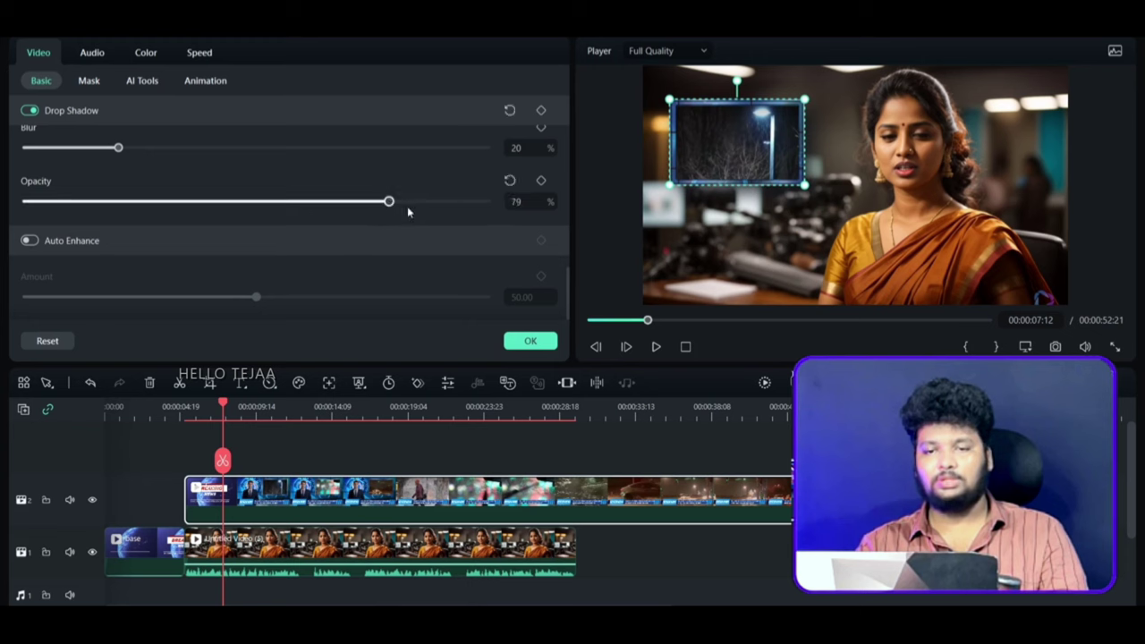
left_click_drag(408, 212, 489, 202)
left_click(531, 341)
left_click(577, 445)
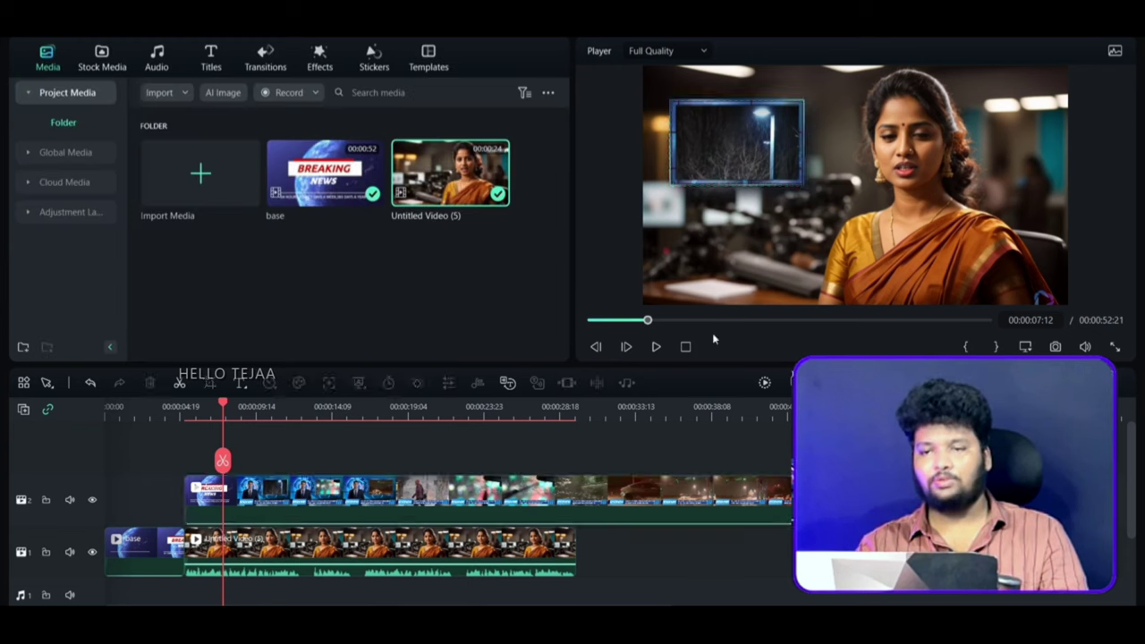
Enlarge the inset screen beside the reporter slightly in the preview and deselect the clip.
left_click(776, 175)
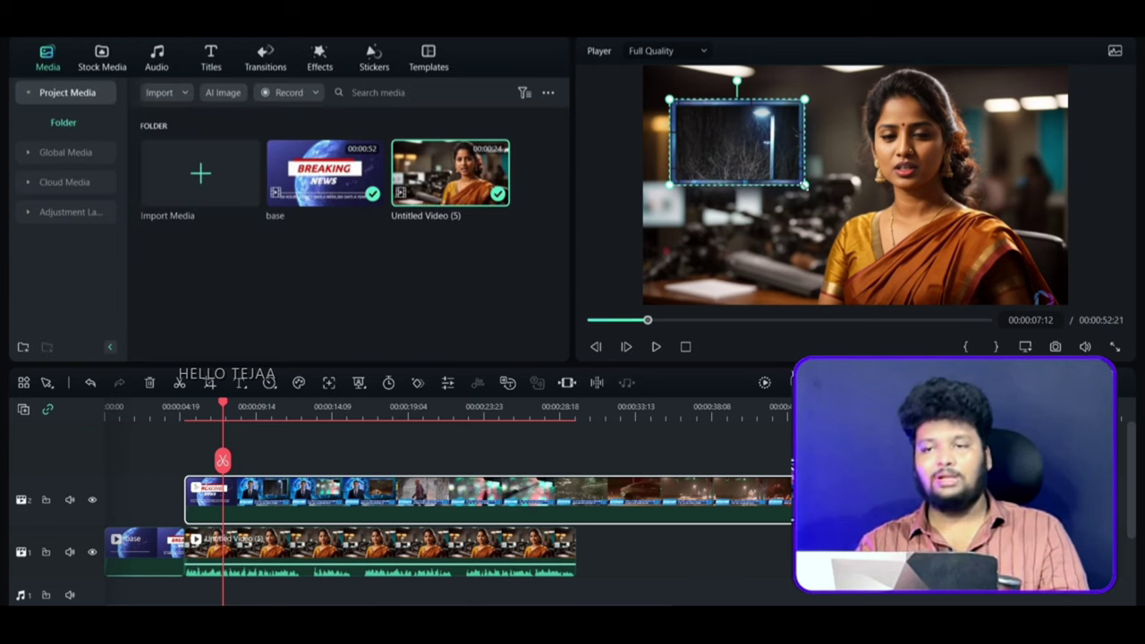
left_click_drag(804, 188, 813, 191)
left_click(297, 456)
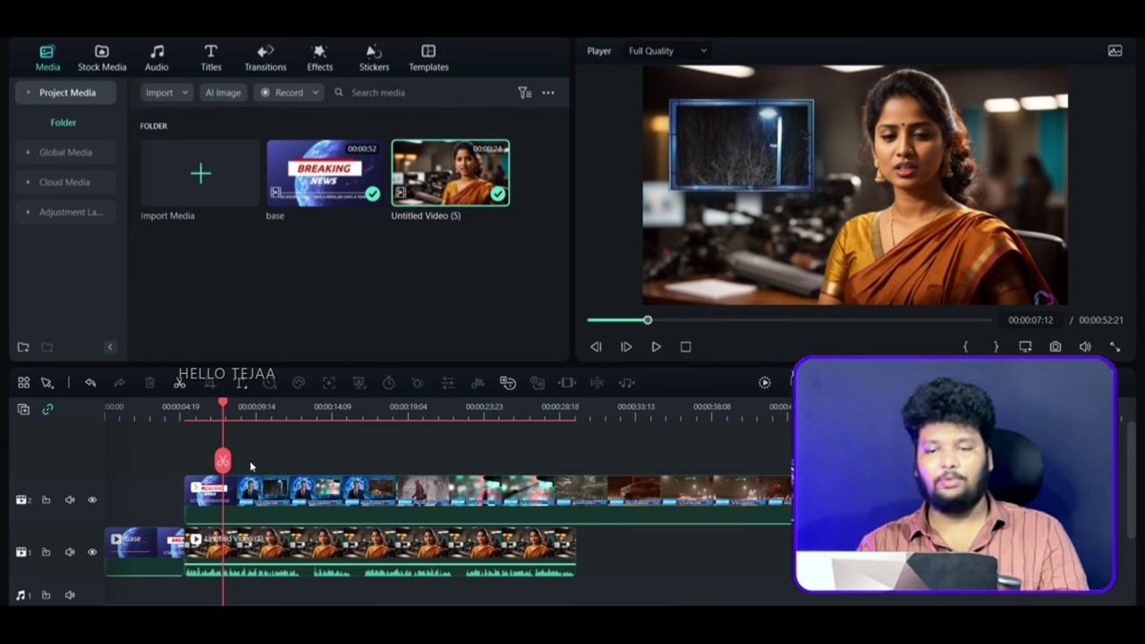
left_click(206, 426)
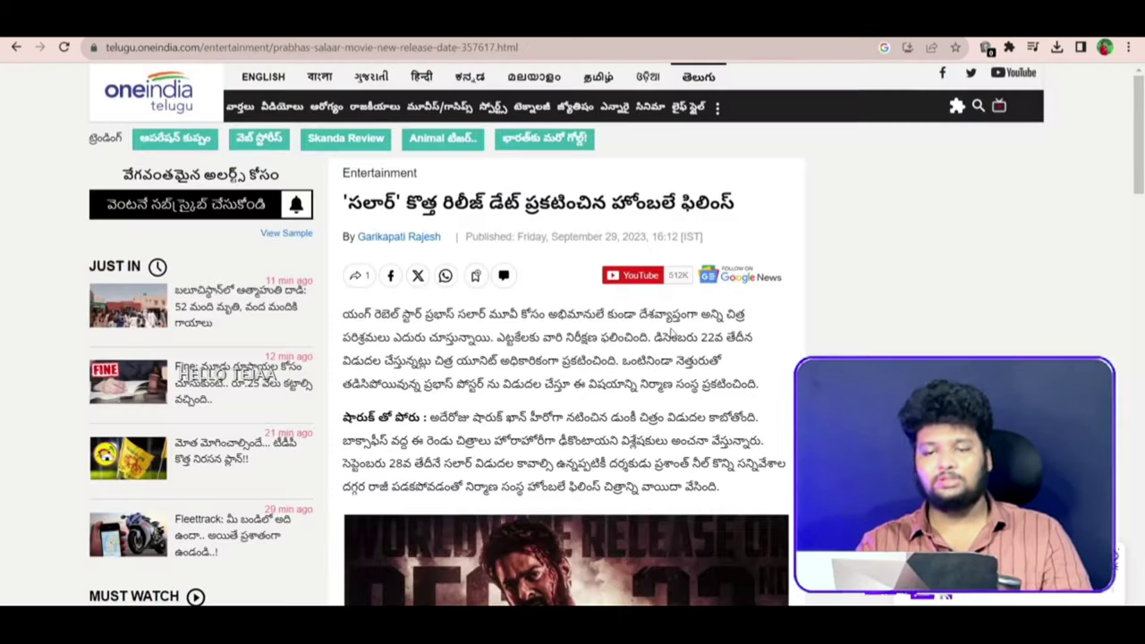
Save the Salaar "Dec 22" release poster from the Oneindia Telugu article as an image file.
scroll(671, 344, "down", 5)
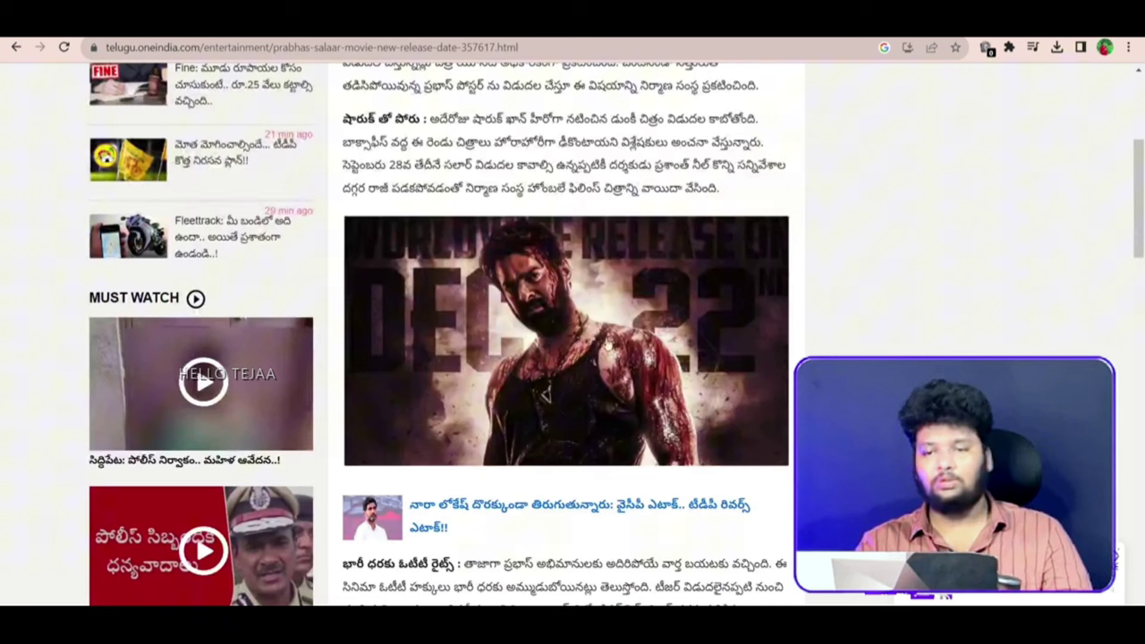
right_click(548, 317)
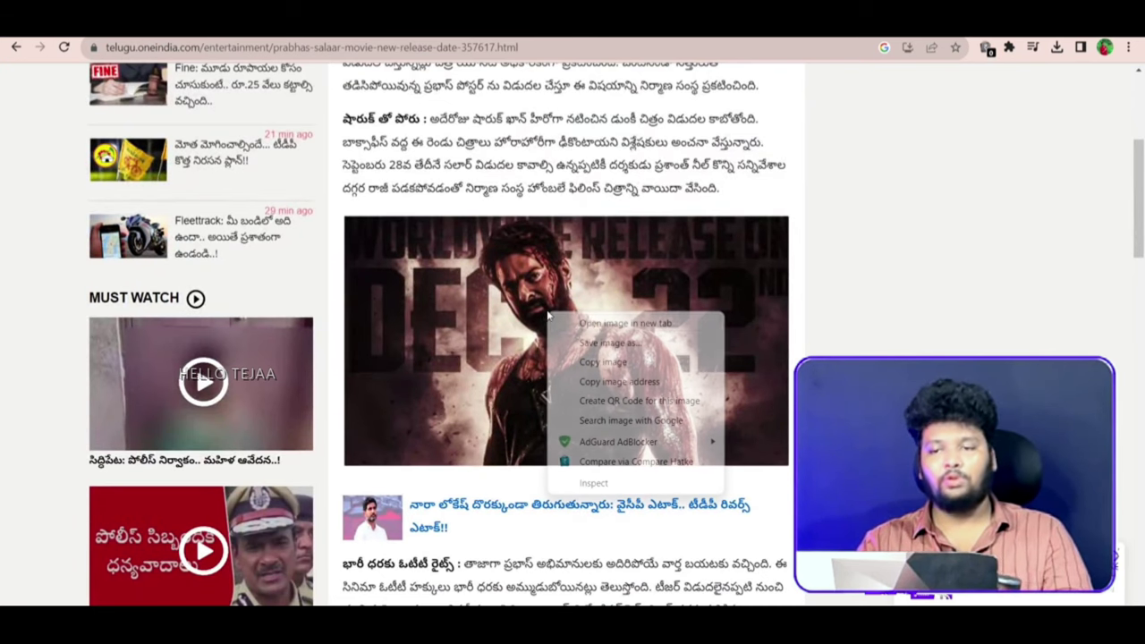
left_click(615, 345)
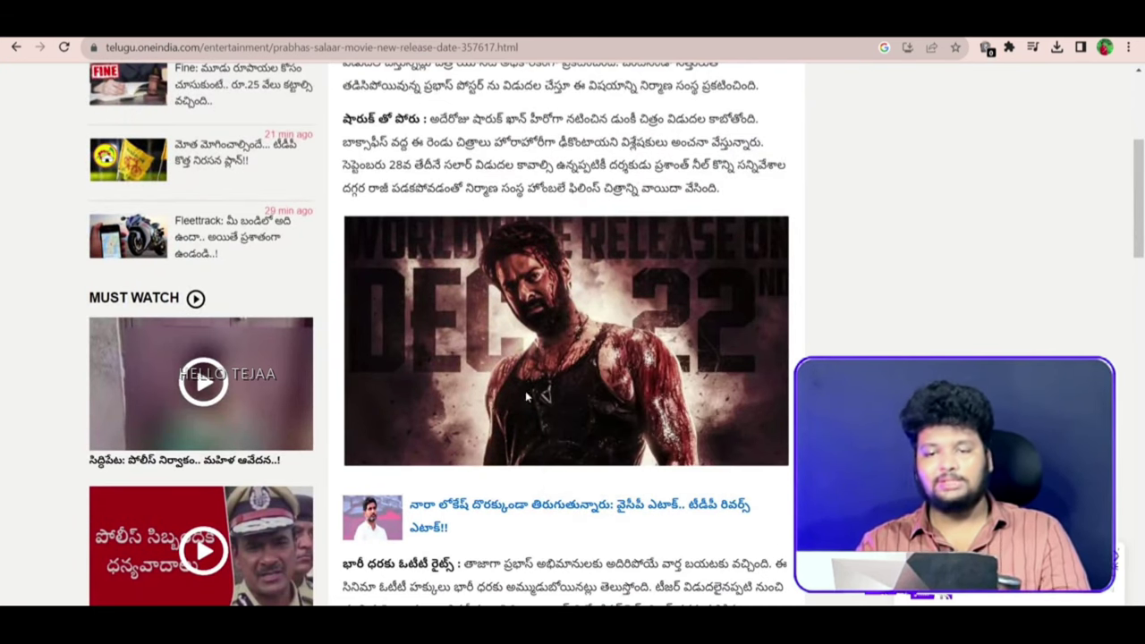
left_click(448, 338)
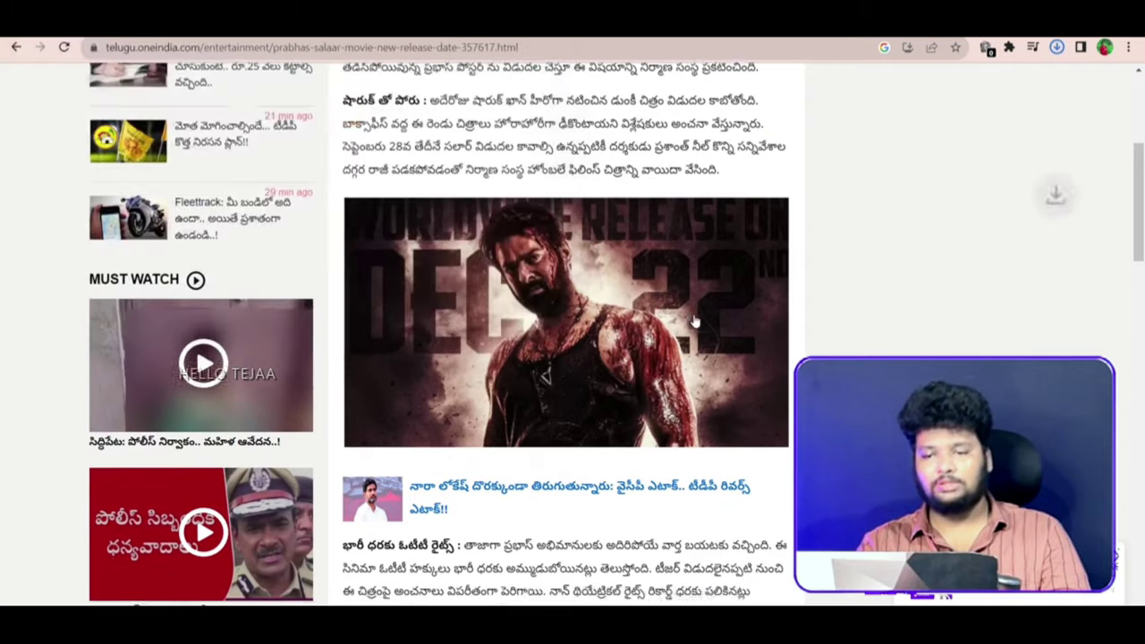
Look through the rest of the article and search Google for "prabhas salaar release date" to find more images.
scroll(677, 319, "down", 5)
scroll(676, 320, "down", 10)
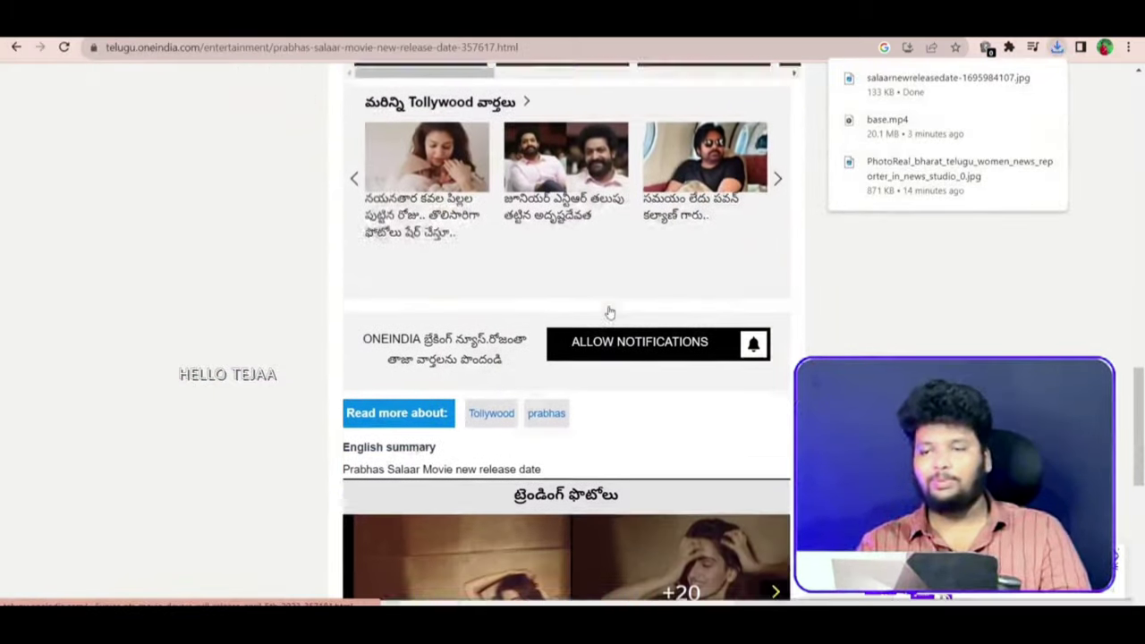
scroll(799, 305, "down", 3)
scroll(797, 302, "up", 4)
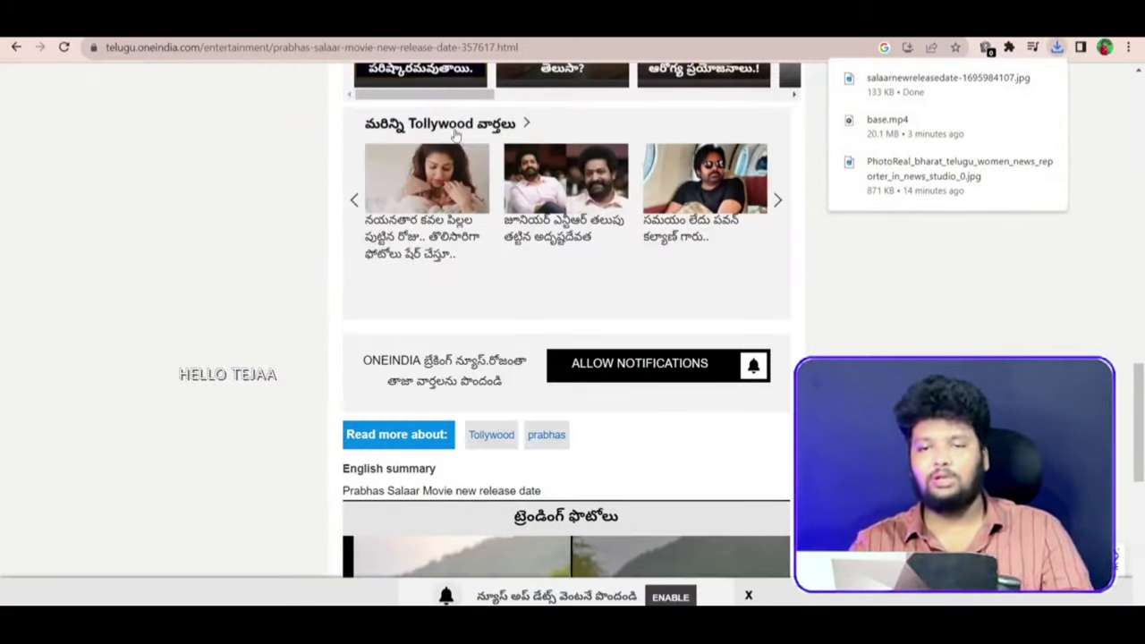
left_click(423, 51)
type("prabhas salaar release date")
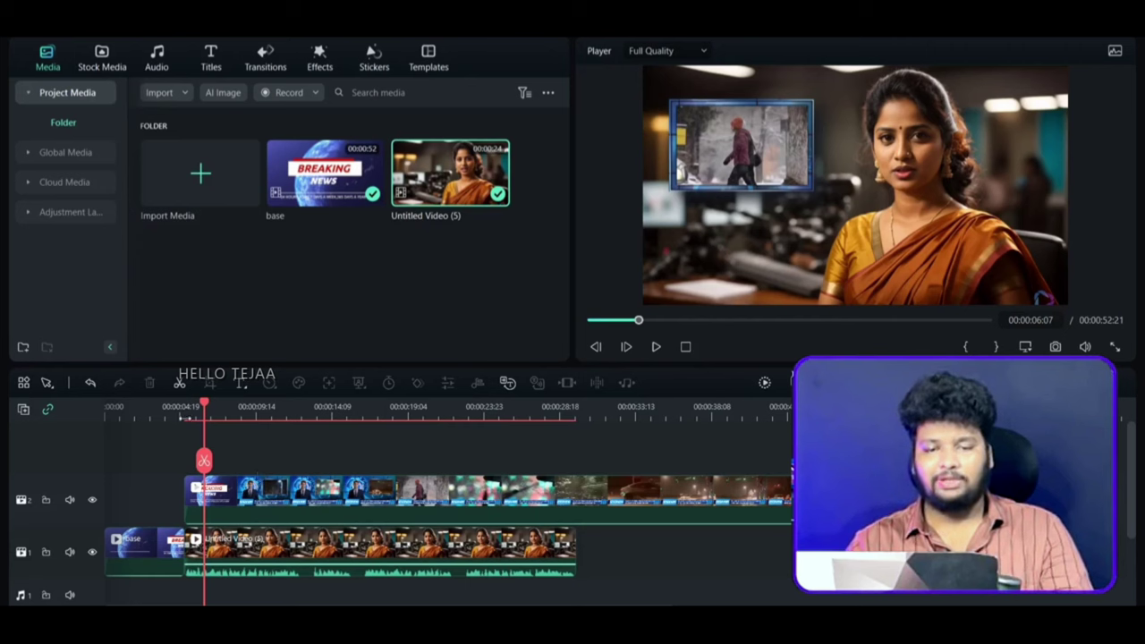
Return to Filmora and remove the leftover Breaking News opening from the upper base clip where the reporter clip starts.
left_click(185, 413)
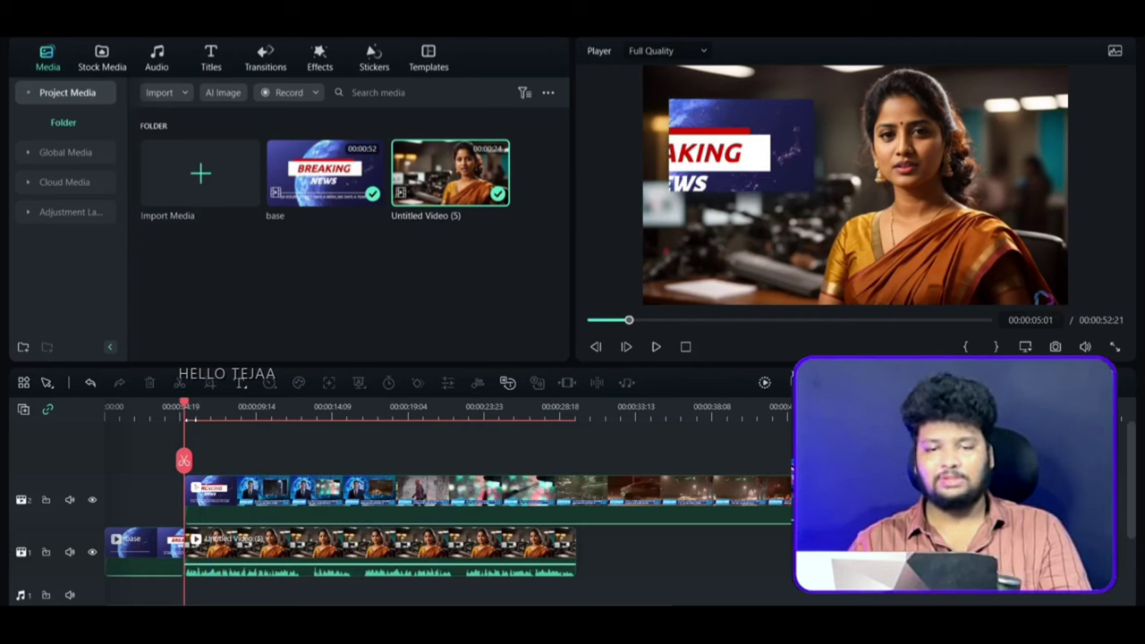
scroll(364, 434, "up", 3)
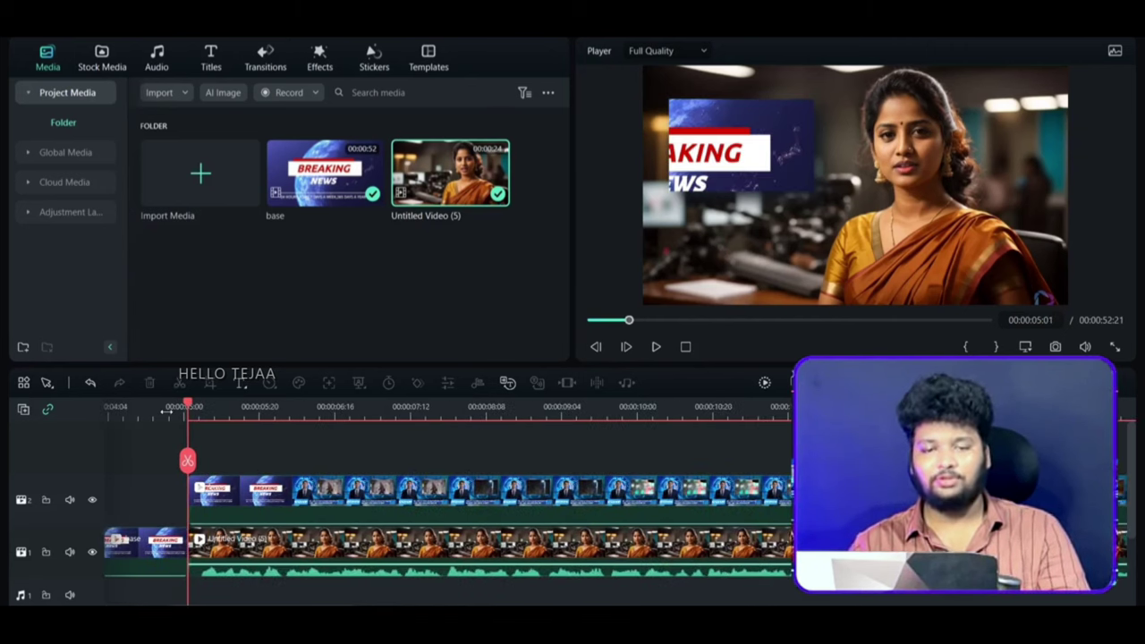
key("Delete")
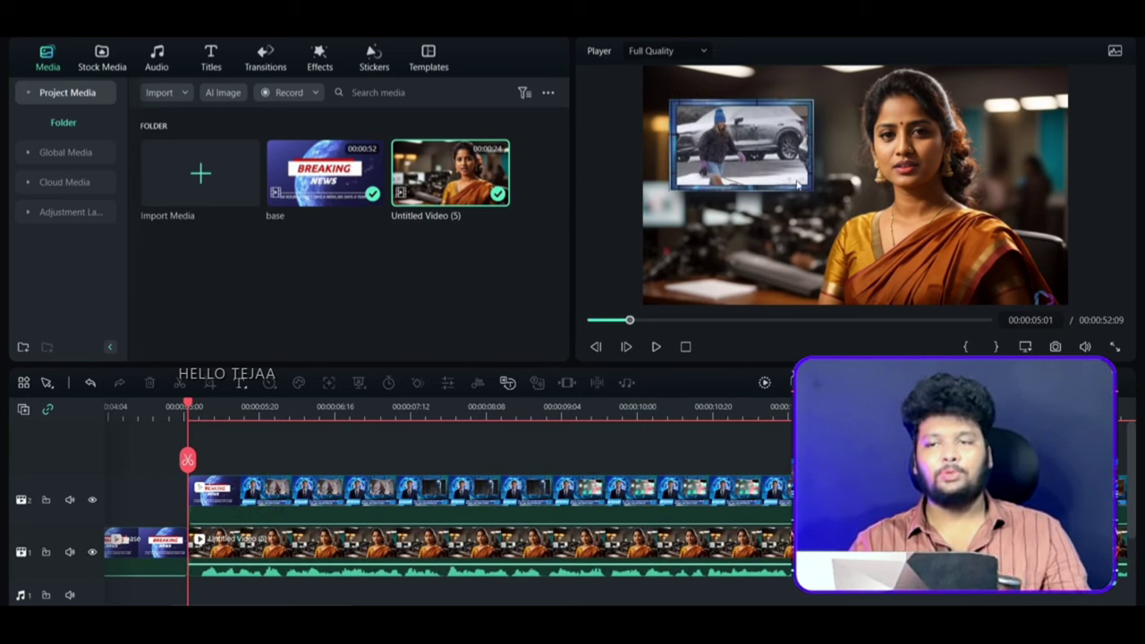
left_click(246, 195)
left_click(230, 146)
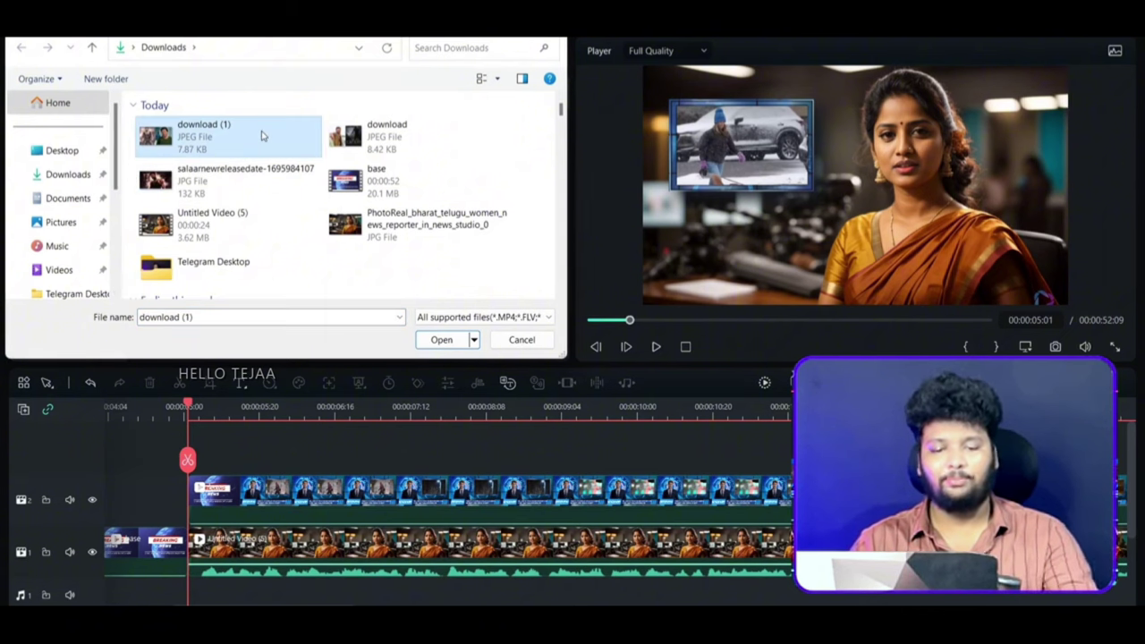
left_click(427, 128, "ctrl")
key("Return")
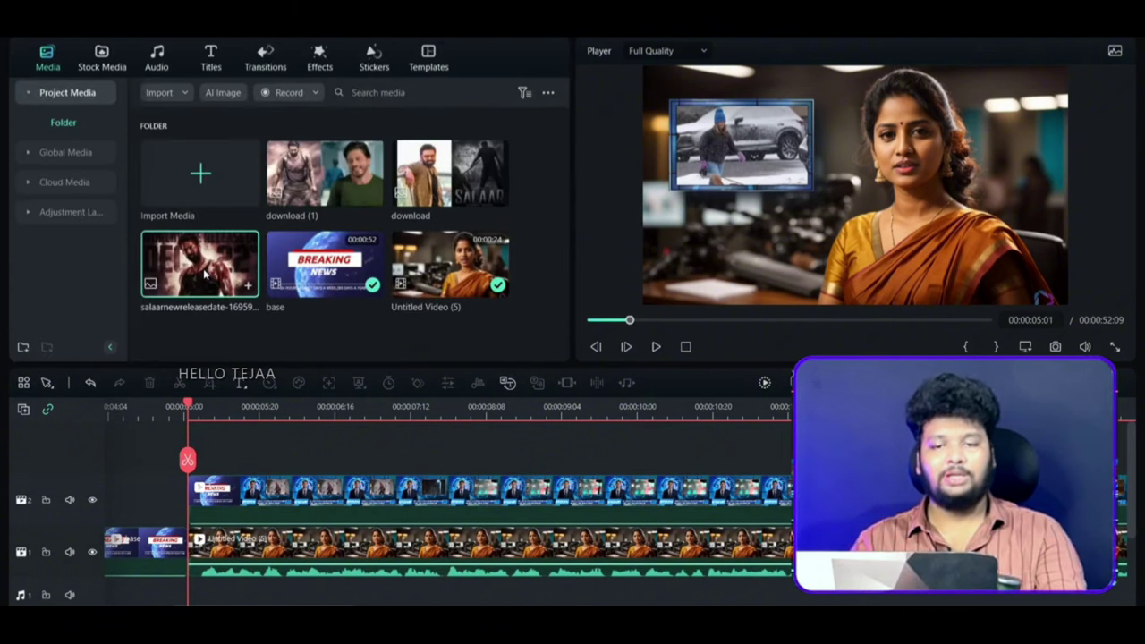
Place the Salaar poster on a track above the base clip at 00:00:05:01 and shrink it to fit the inset screen.
left_click_drag(204, 267, 202, 459)
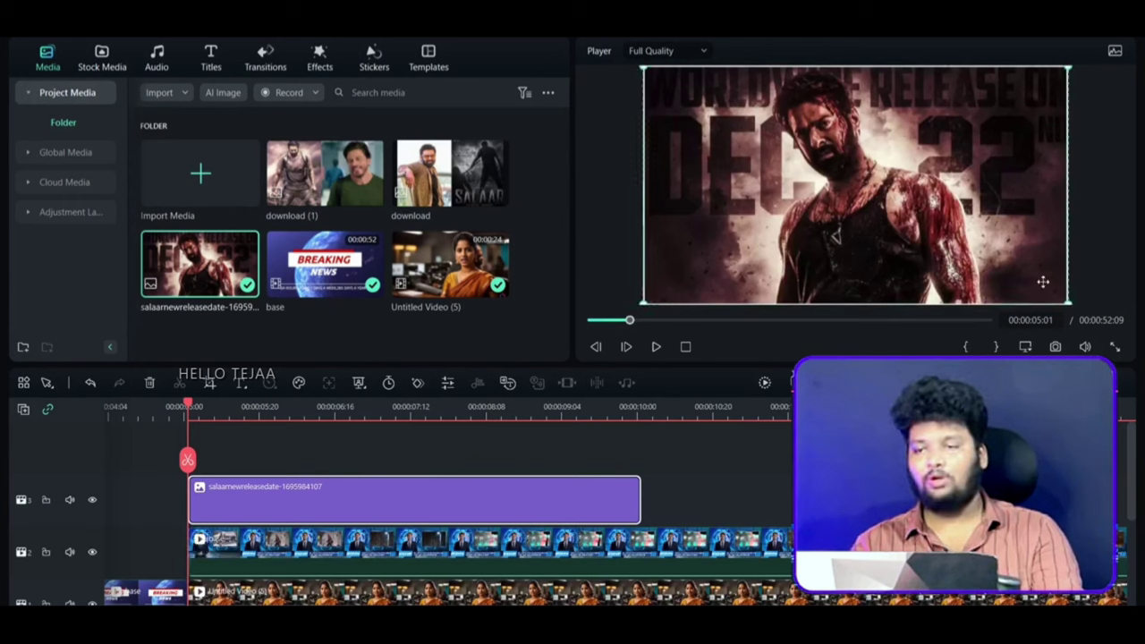
left_click_drag(1068, 303, 767, 141)
left_click_drag(716, 112, 776, 164)
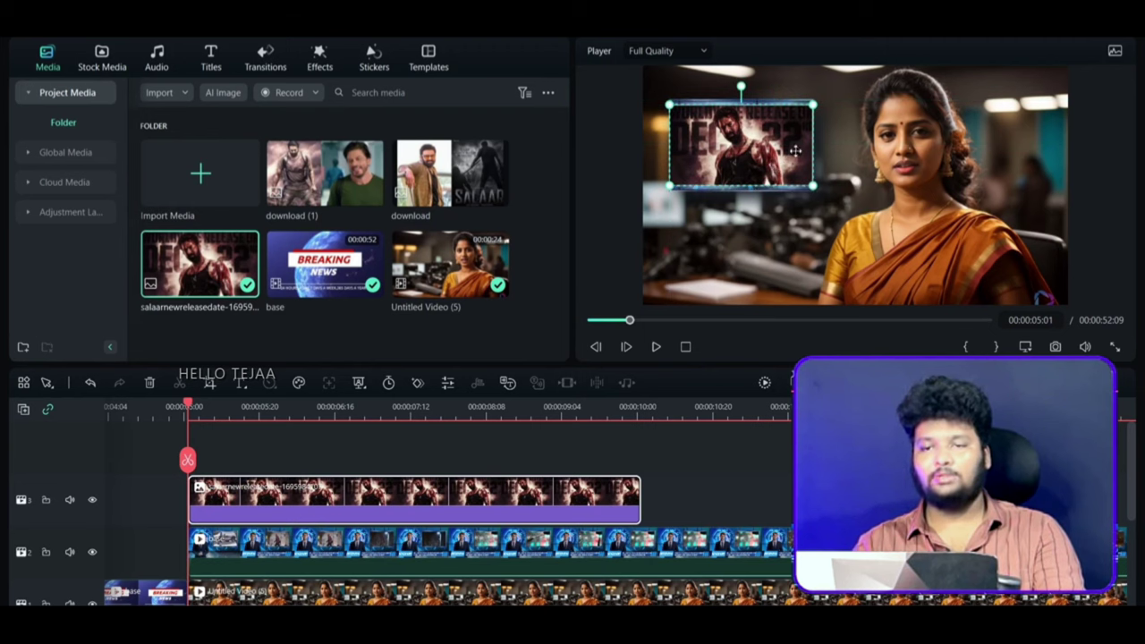
Crop the poster with a Custom ratio to 560 x 338 and fit it inside the inset screen's blue frame.
left_click(213, 382)
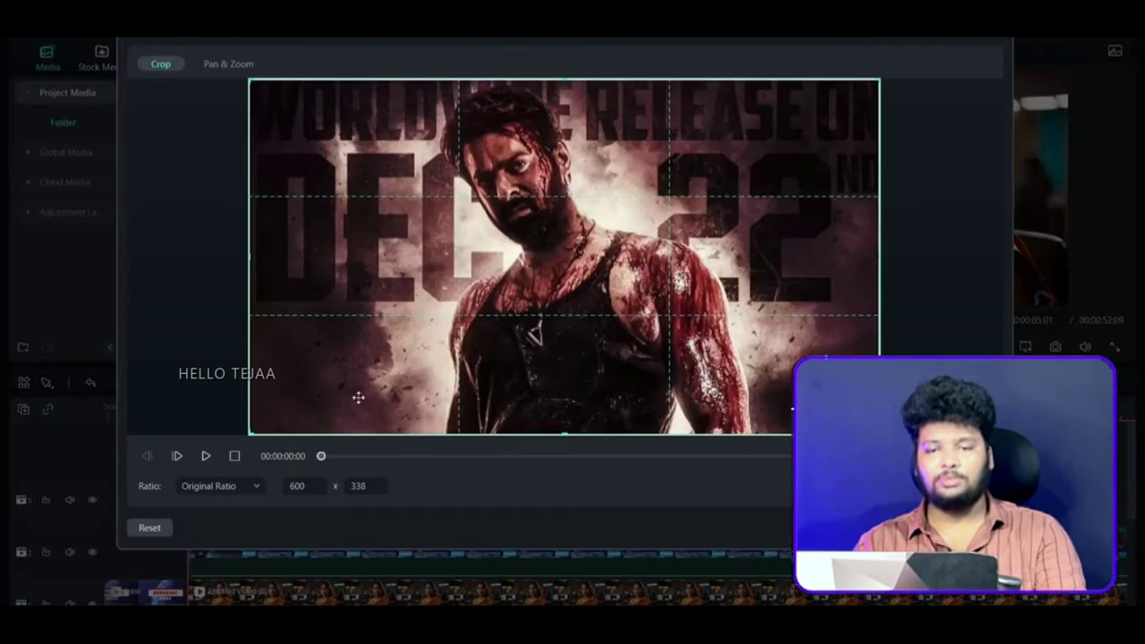
left_click(226, 486)
left_click(226, 462)
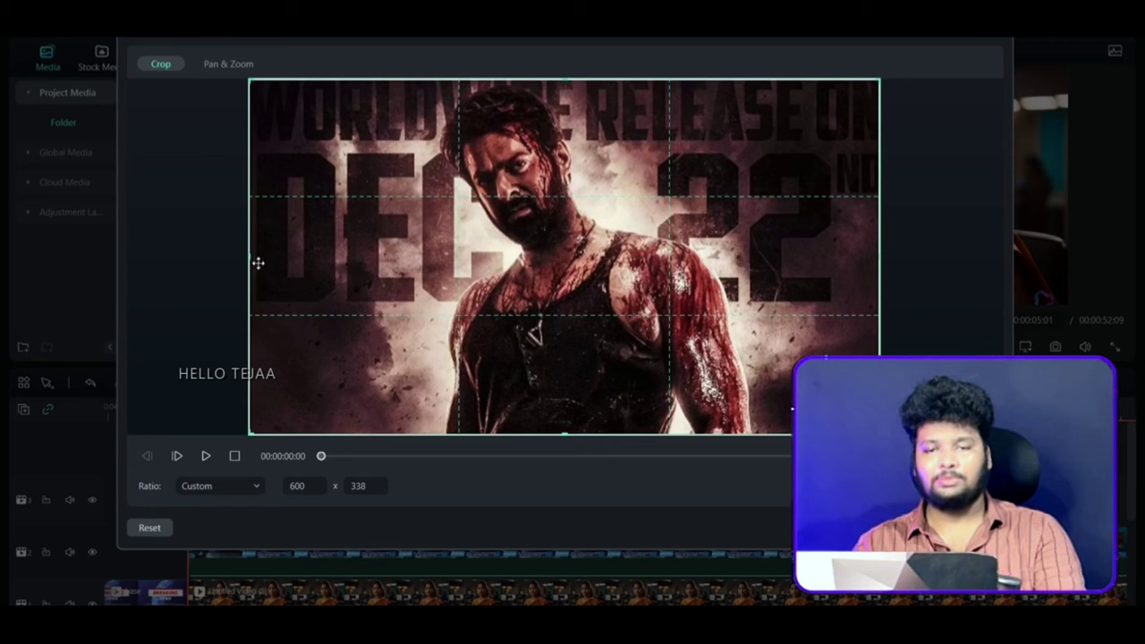
mouse_move(258, 263)
left_mouse_down()
mouse_move(289, 263)
mouse_move(277, 257)
left_mouse_up()
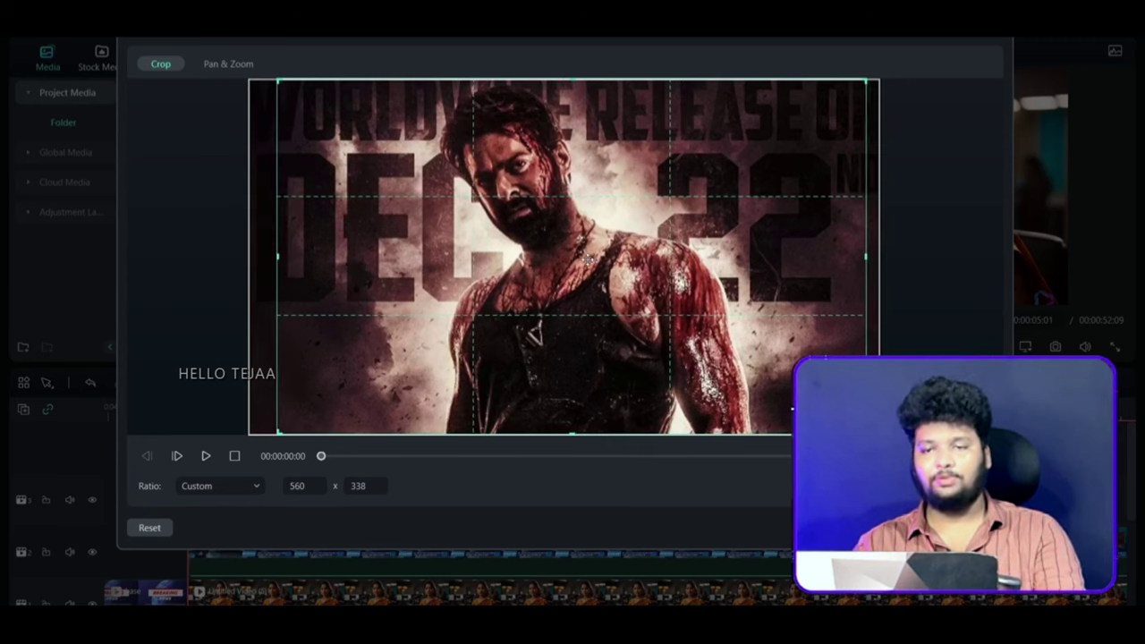
left_click_drag(586, 257, 579, 260)
key("Return")
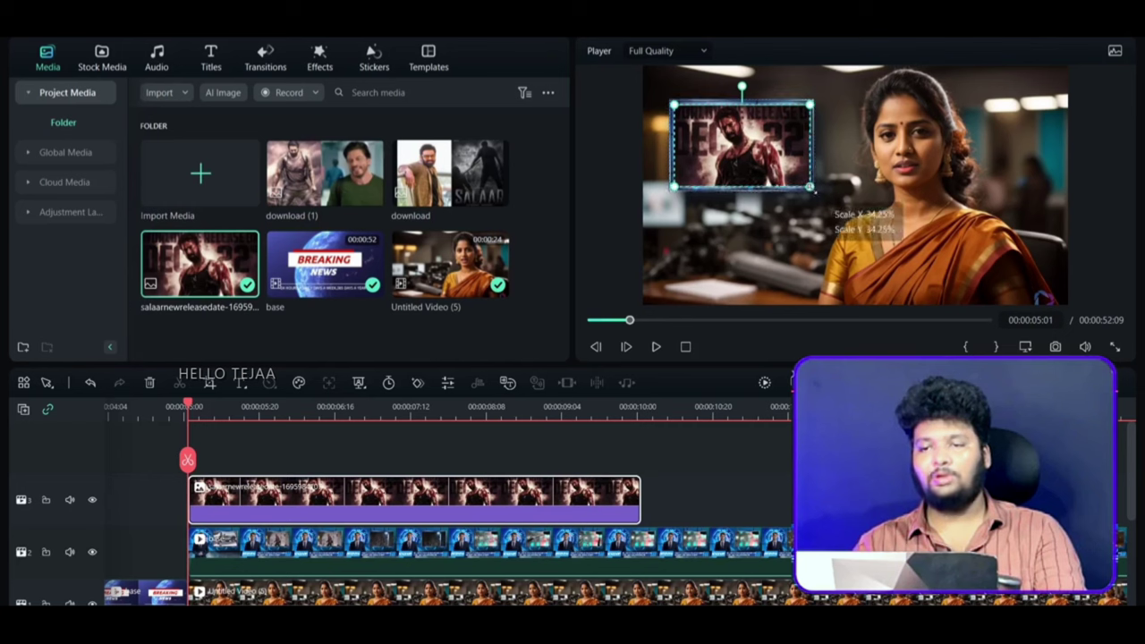
left_click(273, 458)
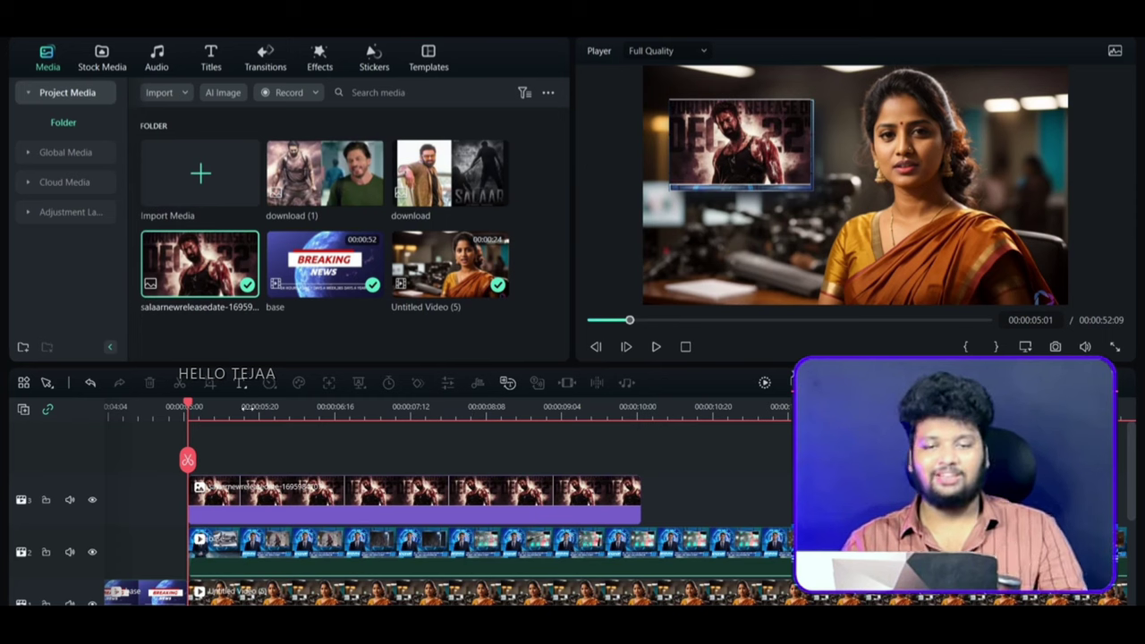
Play the start of the reporter section and shorten the Salaar poster clip to end at about 00:00:06:15.
left_click_drag(175, 417, 251, 421)
key("space")
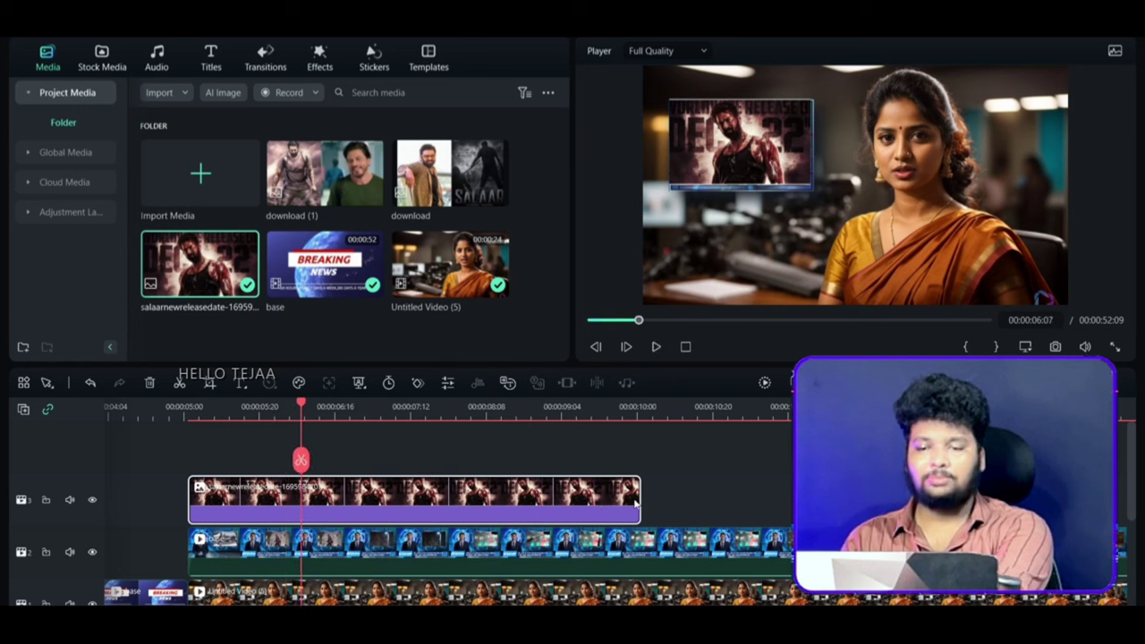
left_click_drag(635, 499, 330, 500)
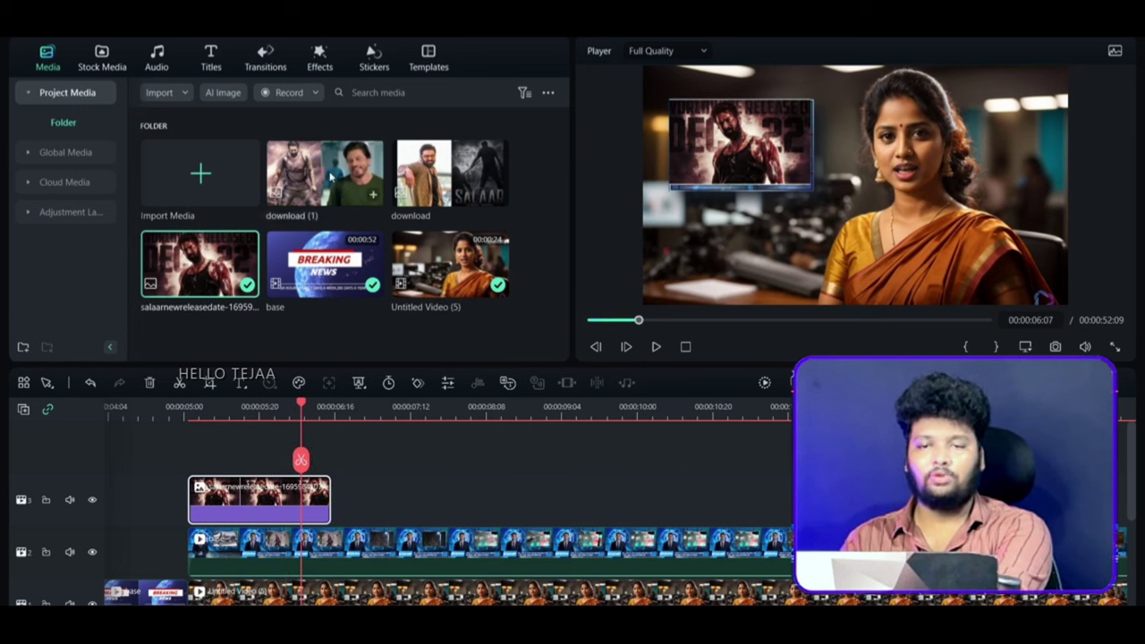
Add download (1) directly after the poster clip, paste the poster's effects onto it and trim it to a similar length.
left_click_drag(374, 195, 393, 496)
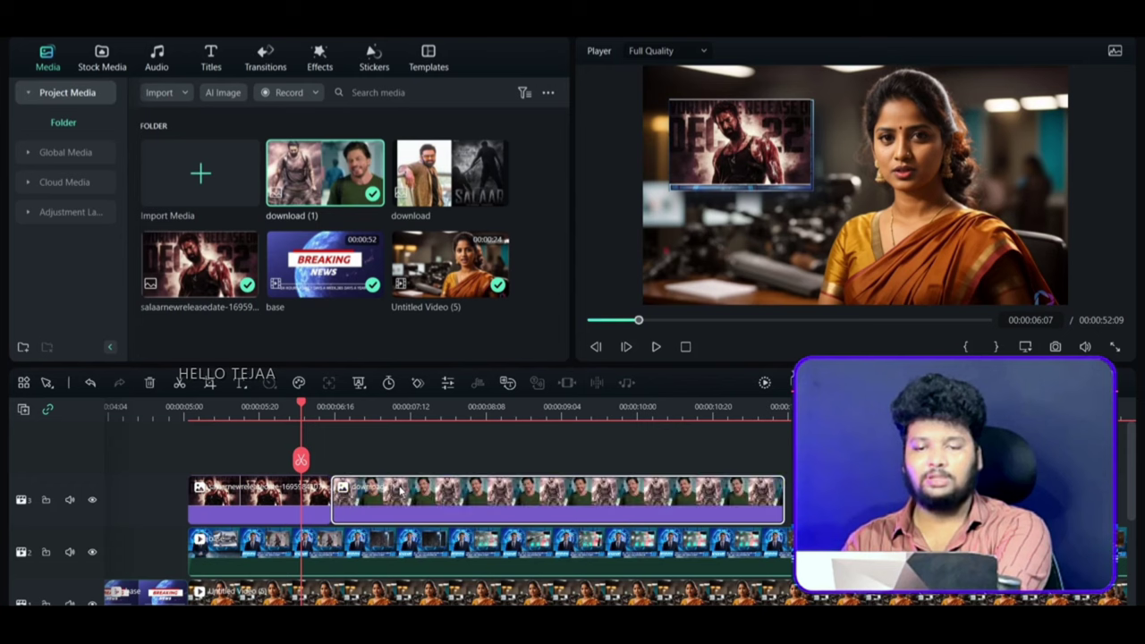
right_click(401, 494)
left_click(440, 468)
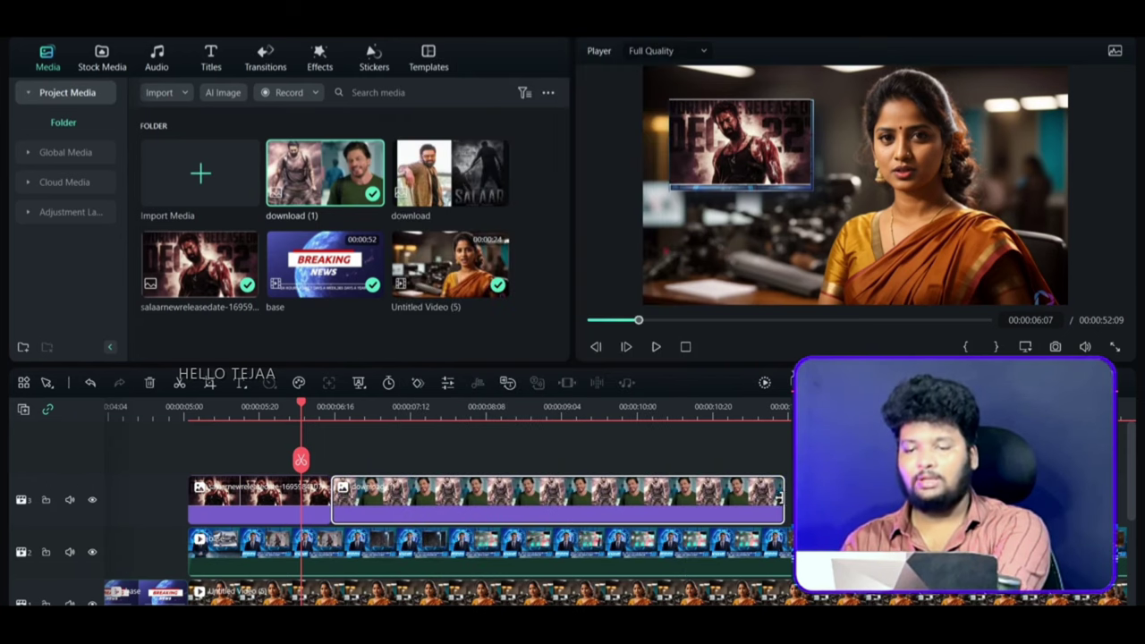
left_click_drag(780, 498, 474, 497)
Add the download image after the second picture, paste the copied effects and trim it to the length of its neighbours.
left_click_drag(450, 175, 506, 509)
right_click(562, 503)
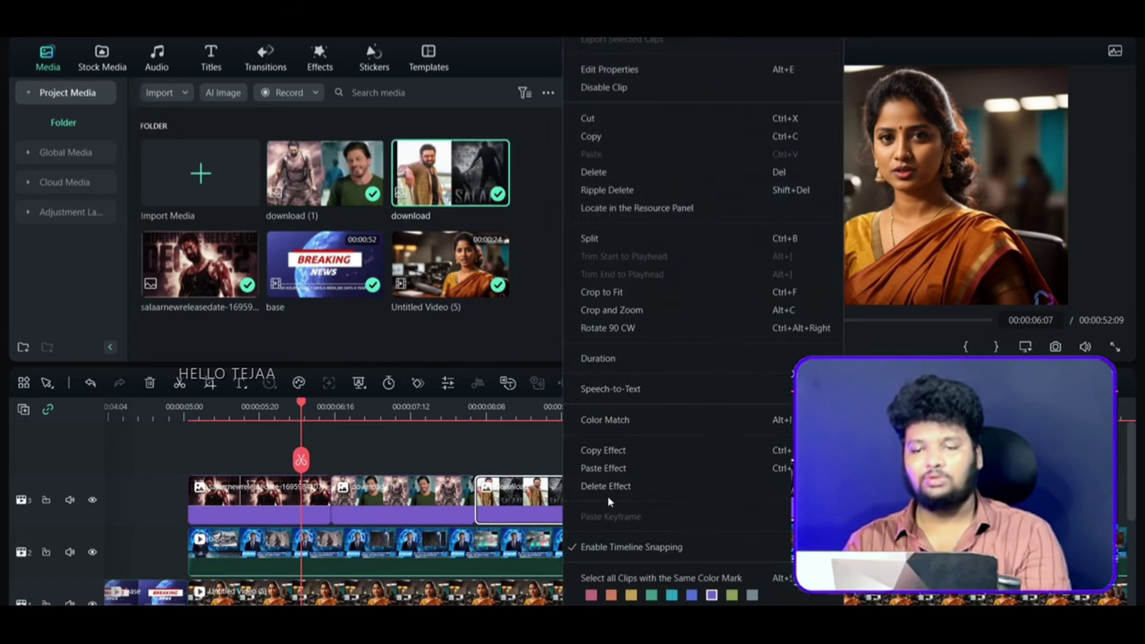
left_click(613, 467)
left_click_drag(791, 497, 622, 497)
Play the three inset pictures from the start of the reporter clip and return the playhead to 00:00:00:00.
left_click(188, 408)
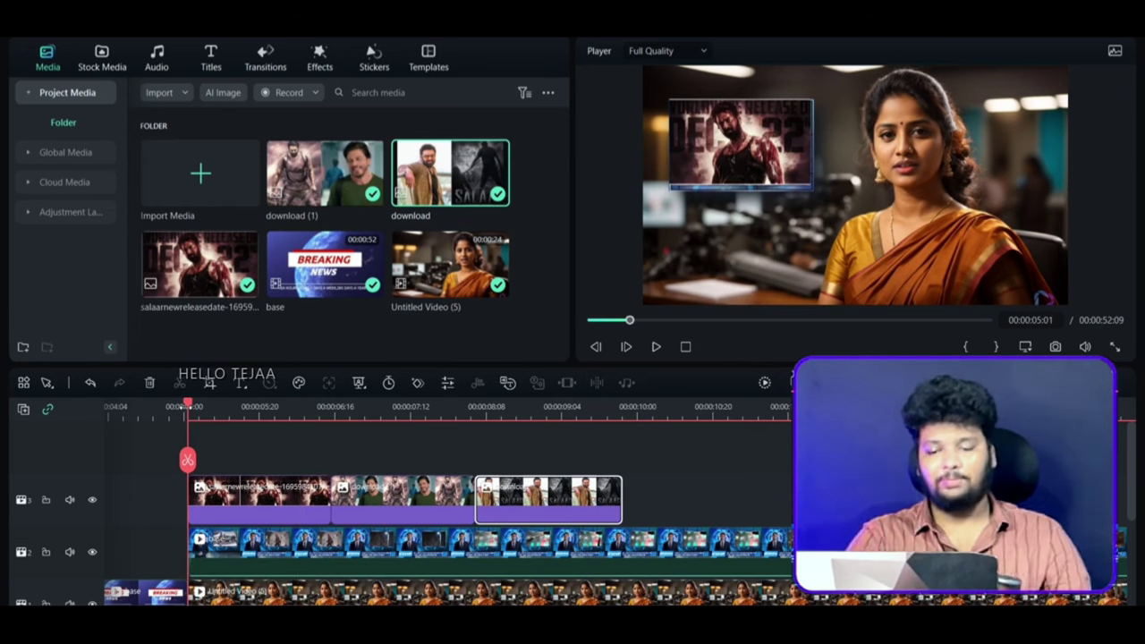
key("space")
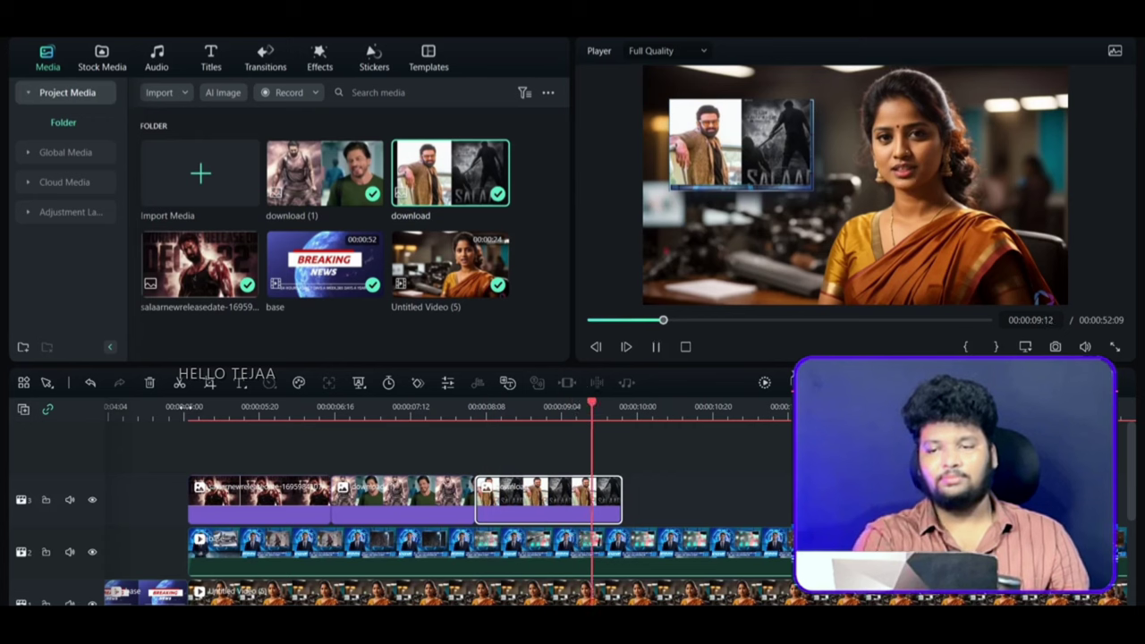
key("space")
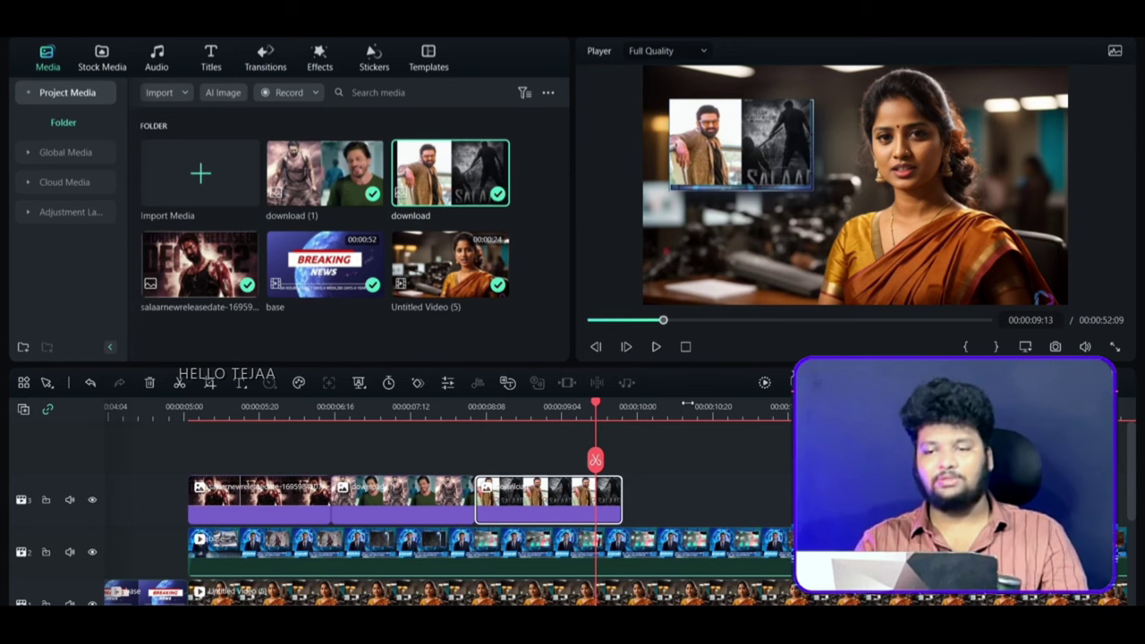
scroll(686, 405, "down", 2)
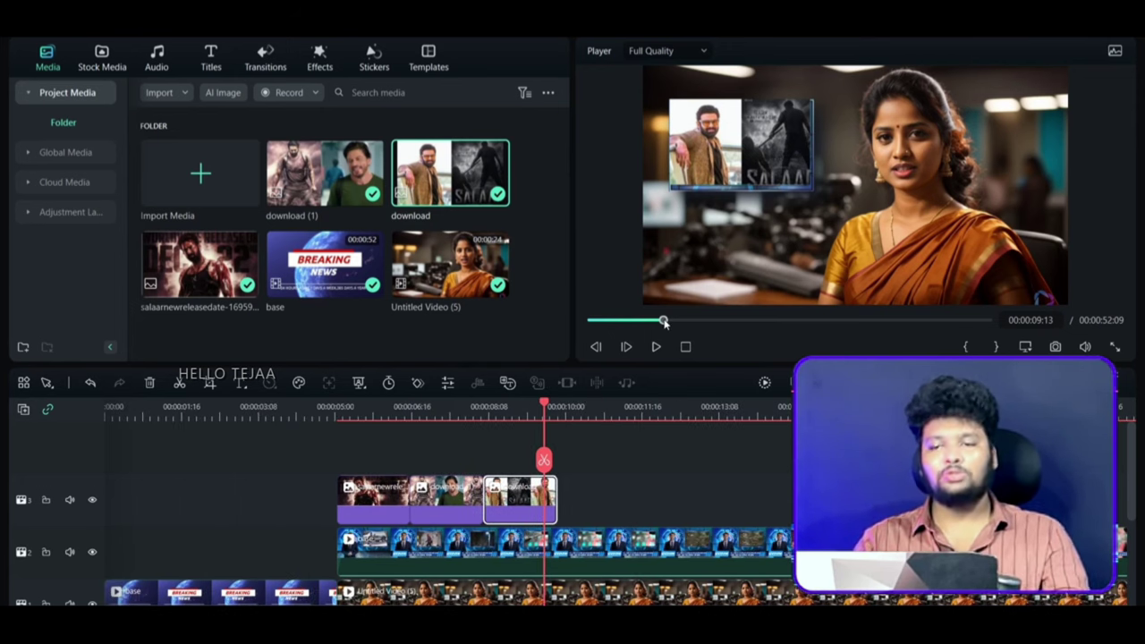
left_click_drag(664, 321, 578, 322)
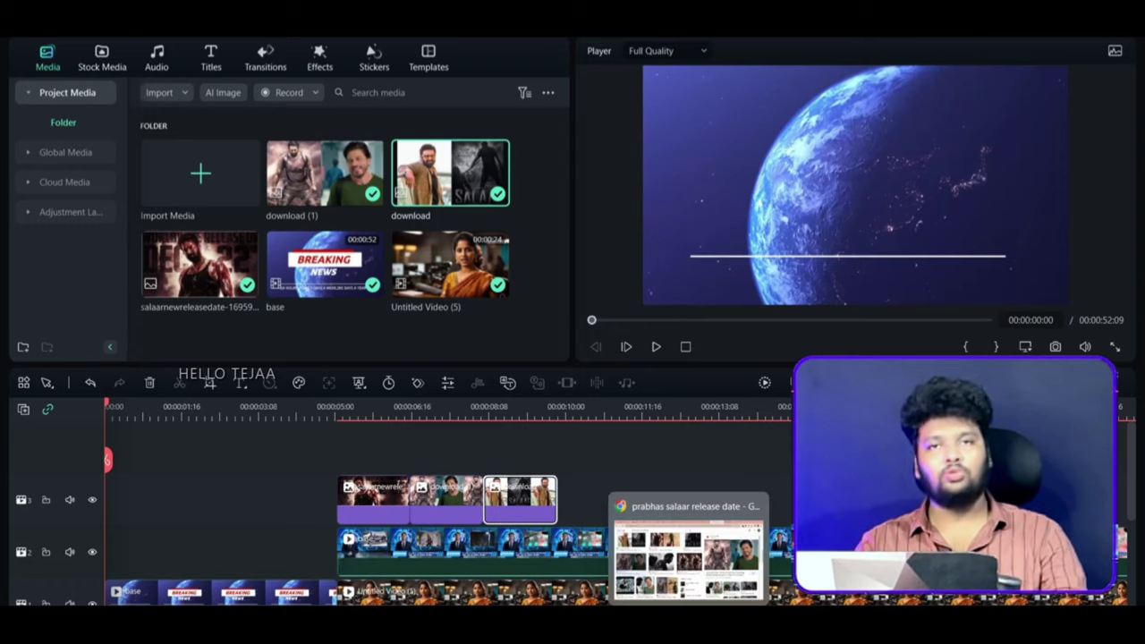
Switch to Chrome and open the Audio library in YouTube Studio, dismissing the TubeBuddy upgrade offer.
left_click(689, 537)
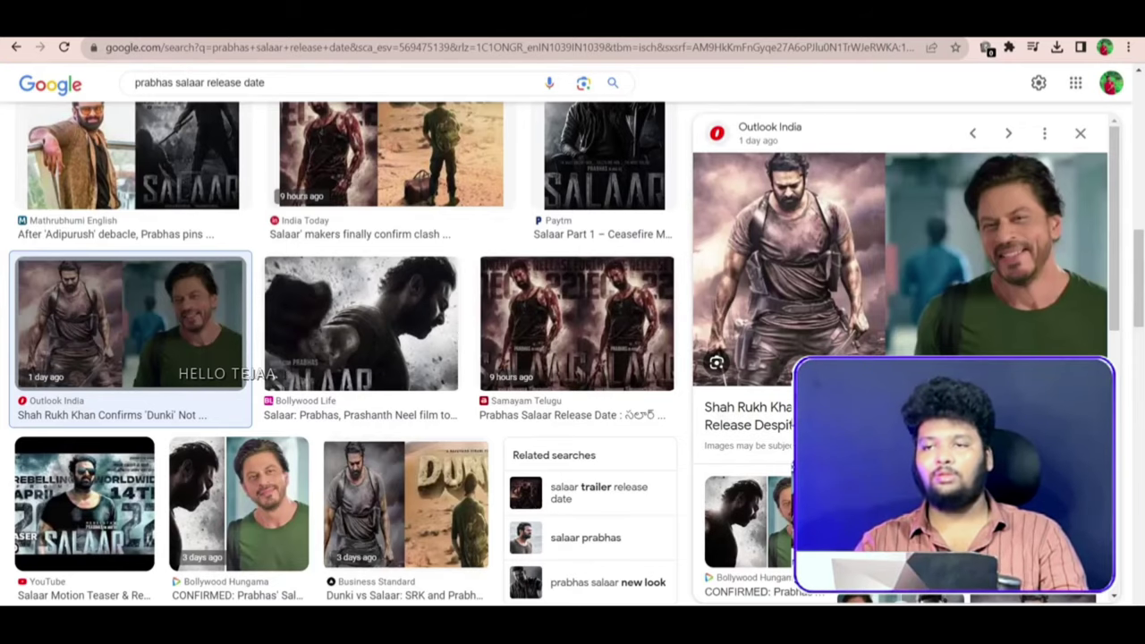
key("ctrl+Tab")
left_click(1101, 89)
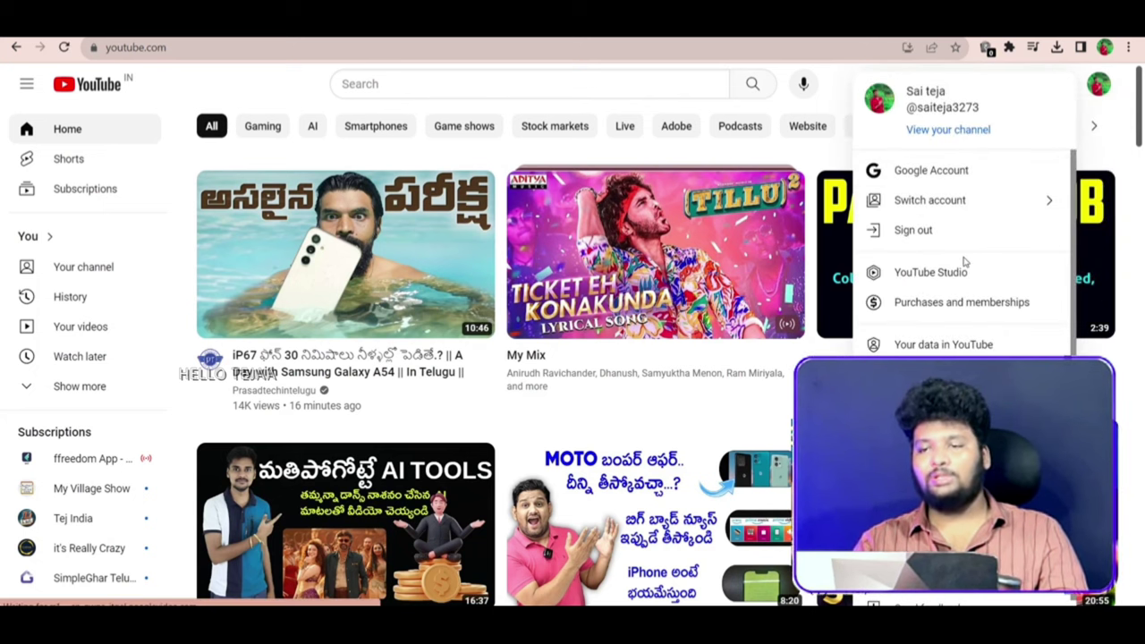
left_click(948, 276)
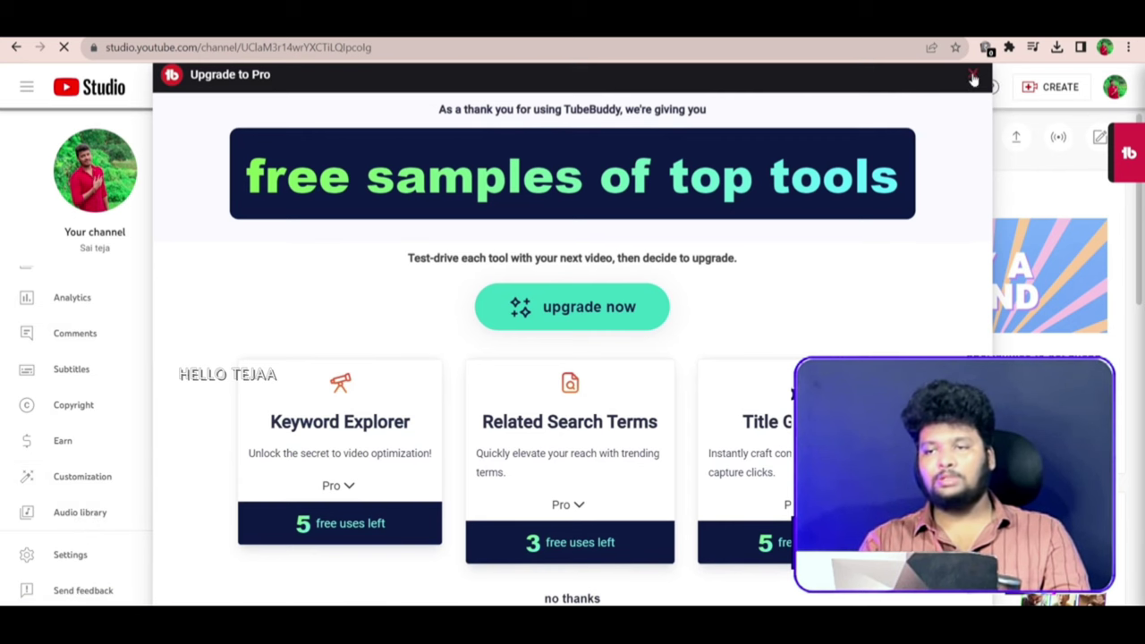
left_click(972, 73)
left_click(72, 512)
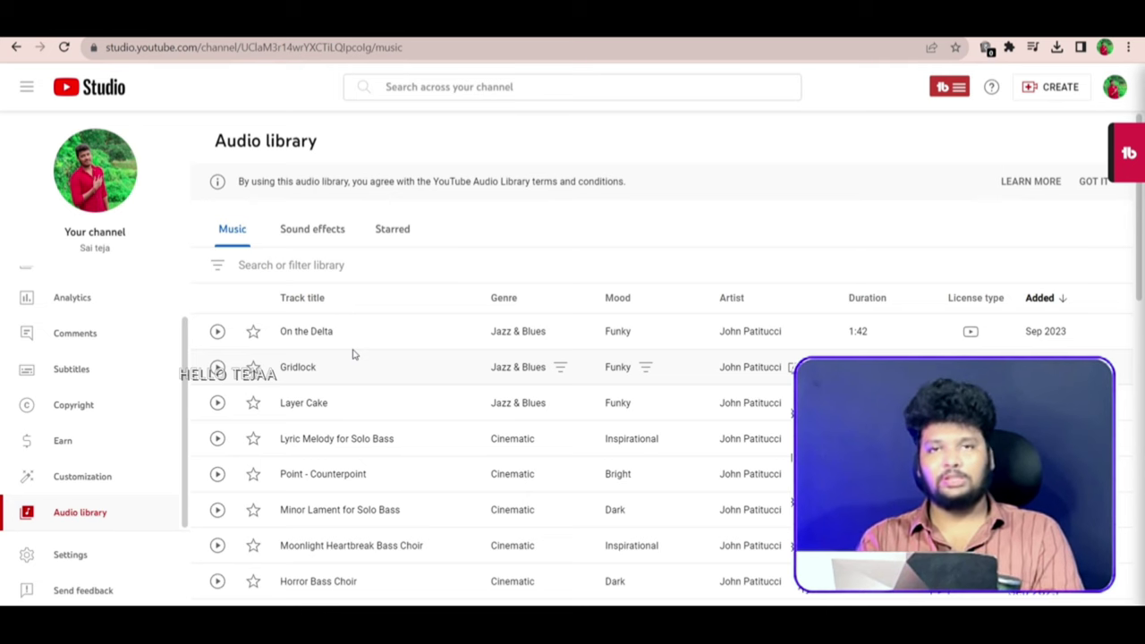
Search the Audio library's music for "news".
left_click(359, 268)
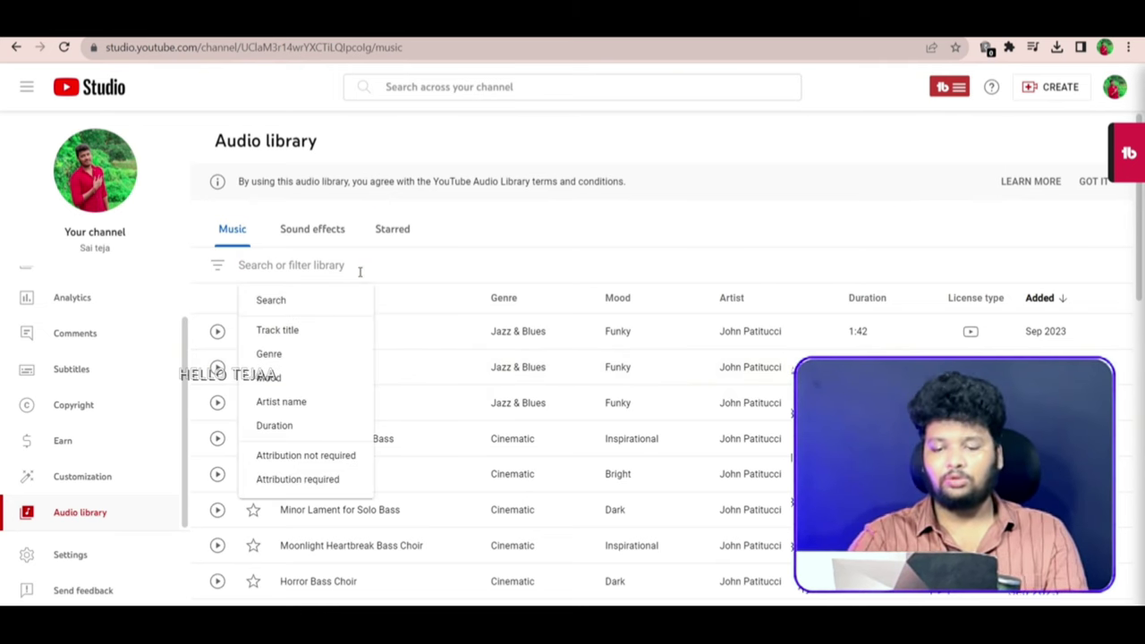
type("news")
key("Return")
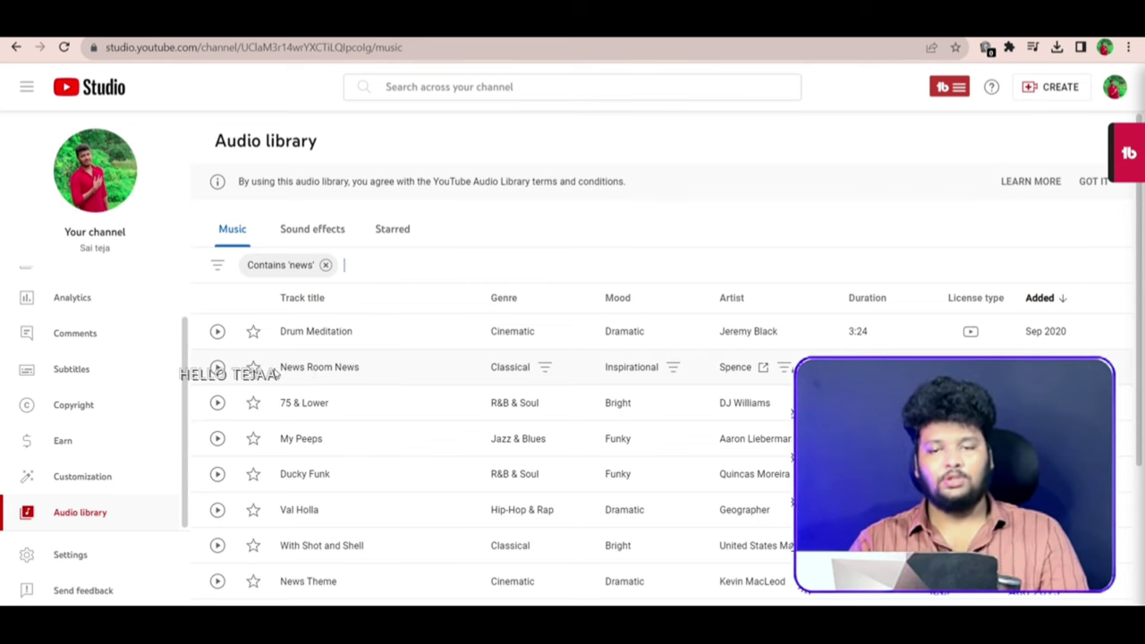
Get the News Room News track, switch to Filmora, import it and place it on audio track 1 at the timeline's start.
left_click(305, 367)
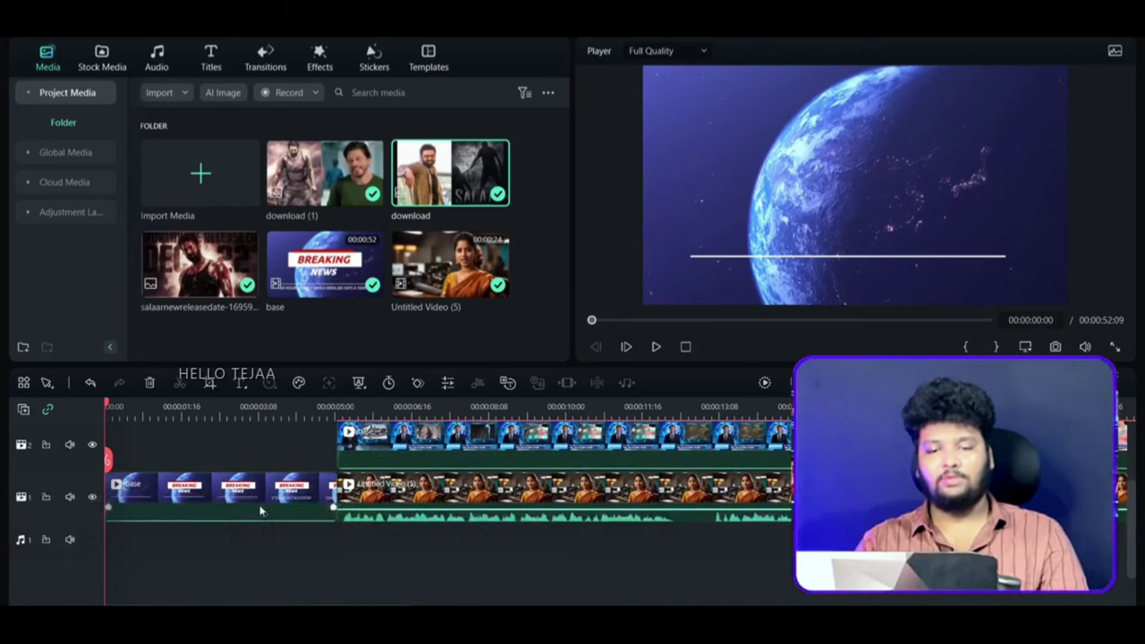
left_click(203, 206)
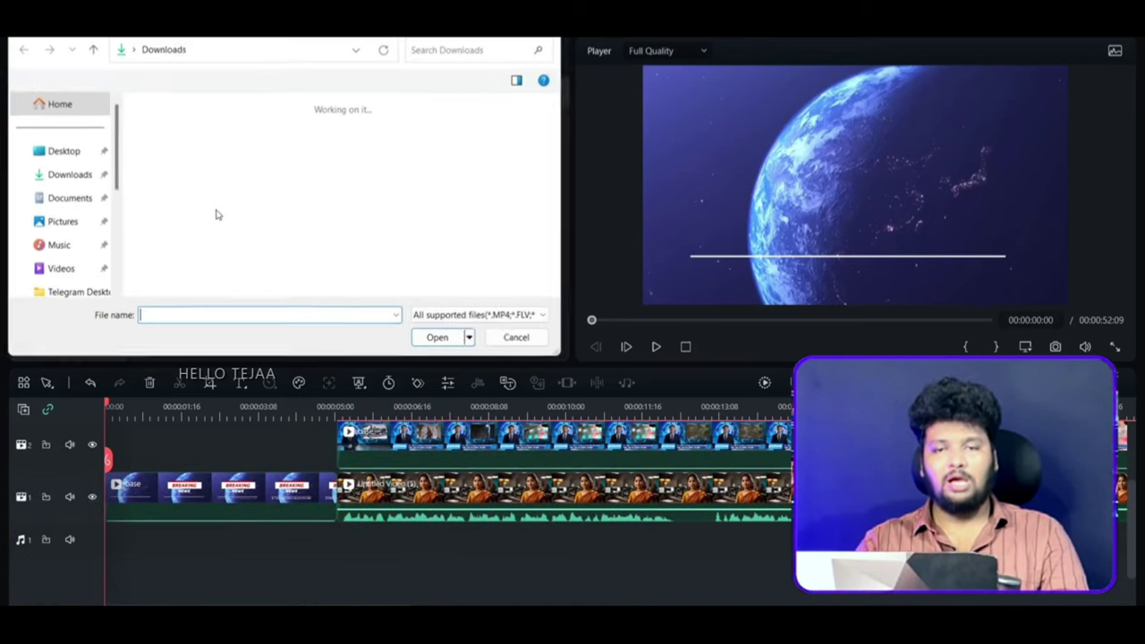
left_click(183, 150)
left_click(448, 339)
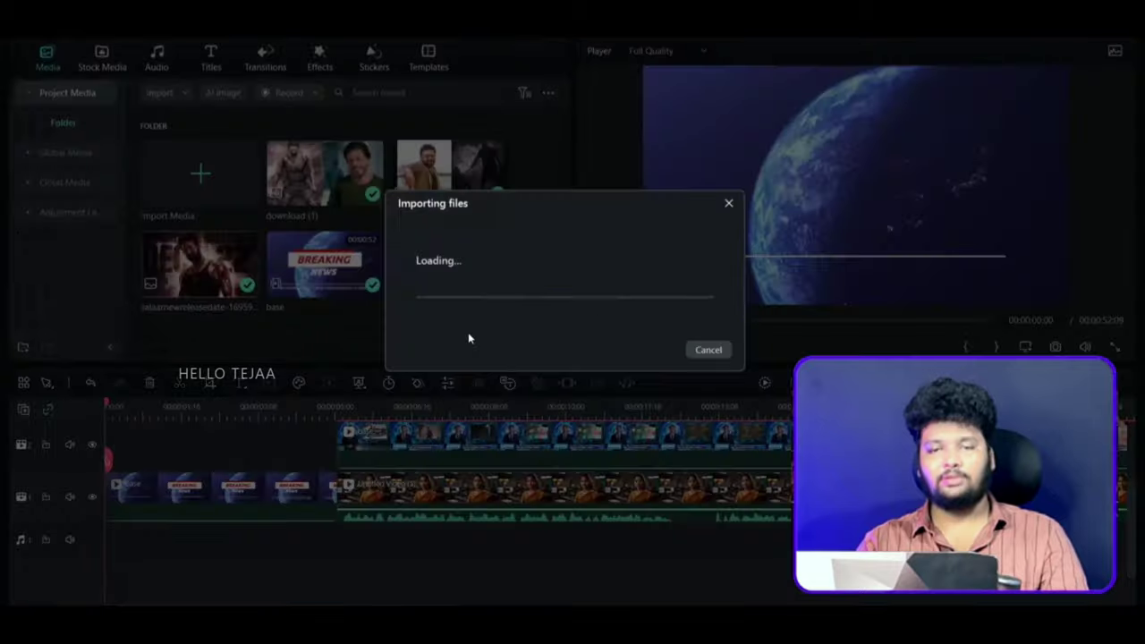
left_click_drag(313, 202, 128, 555)
left_click_drag(229, 537, 206, 528)
Add an audio adjustment keyframe to the News Room News clip at 00:00:04:19, near the end of the Breaking News intro.
left_click_drag(315, 408, 327, 452)
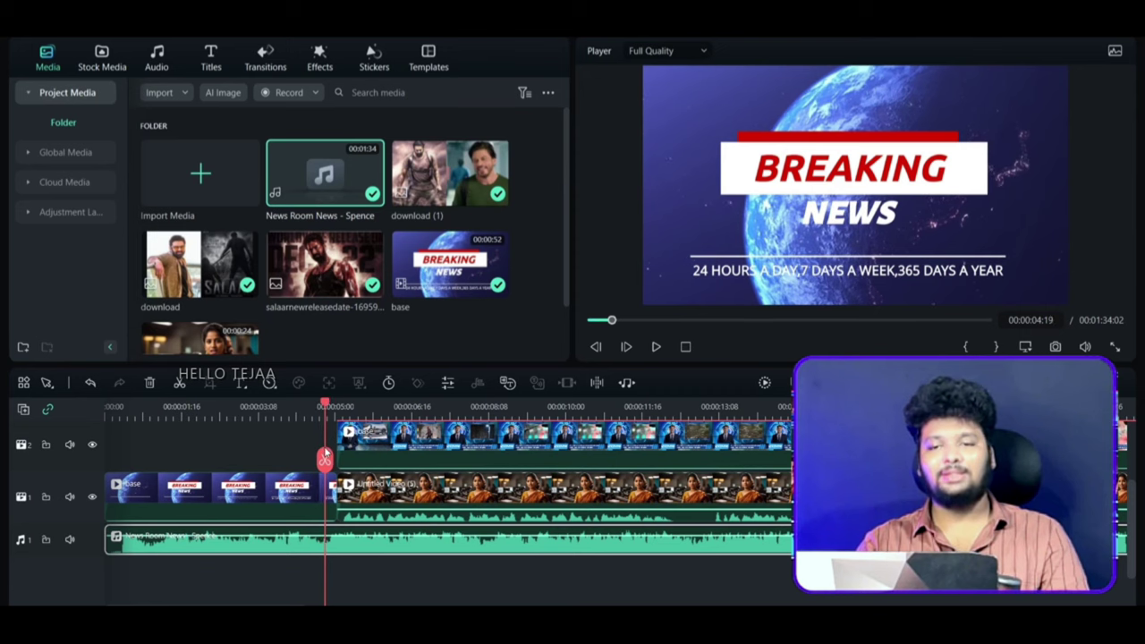
double_click(394, 550)
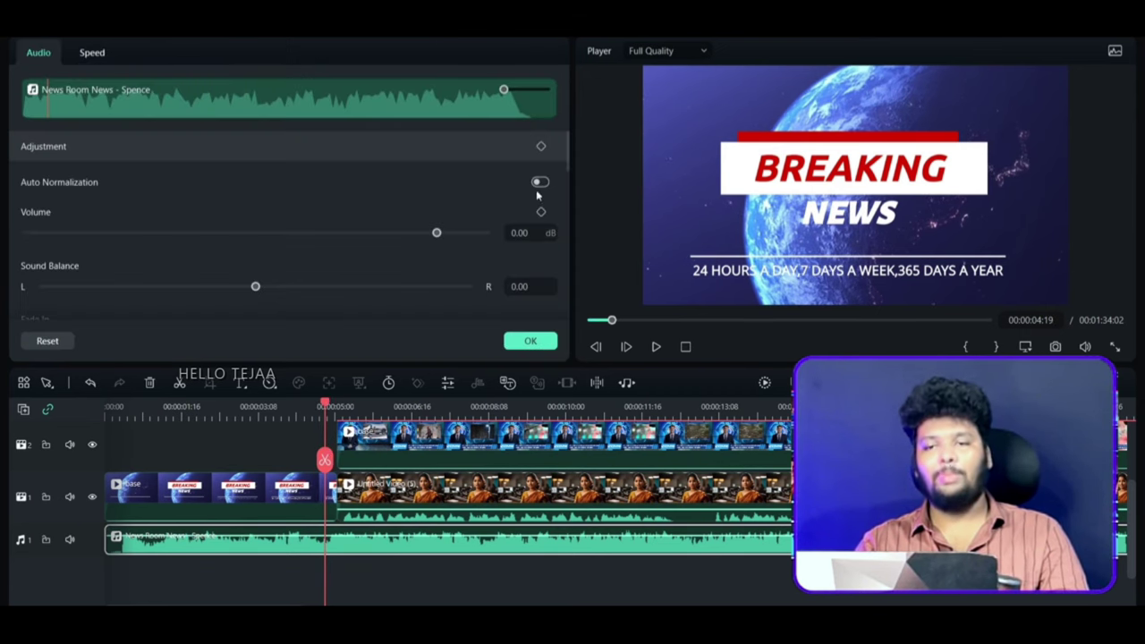
left_click(540, 147)
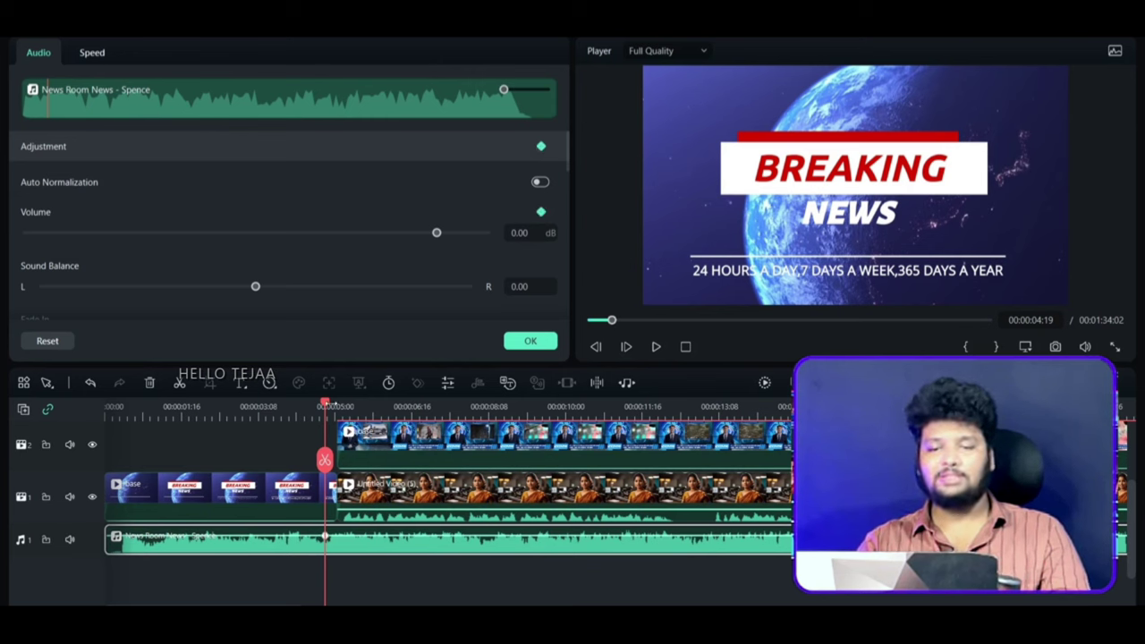
scroll(340, 407, "up", 3)
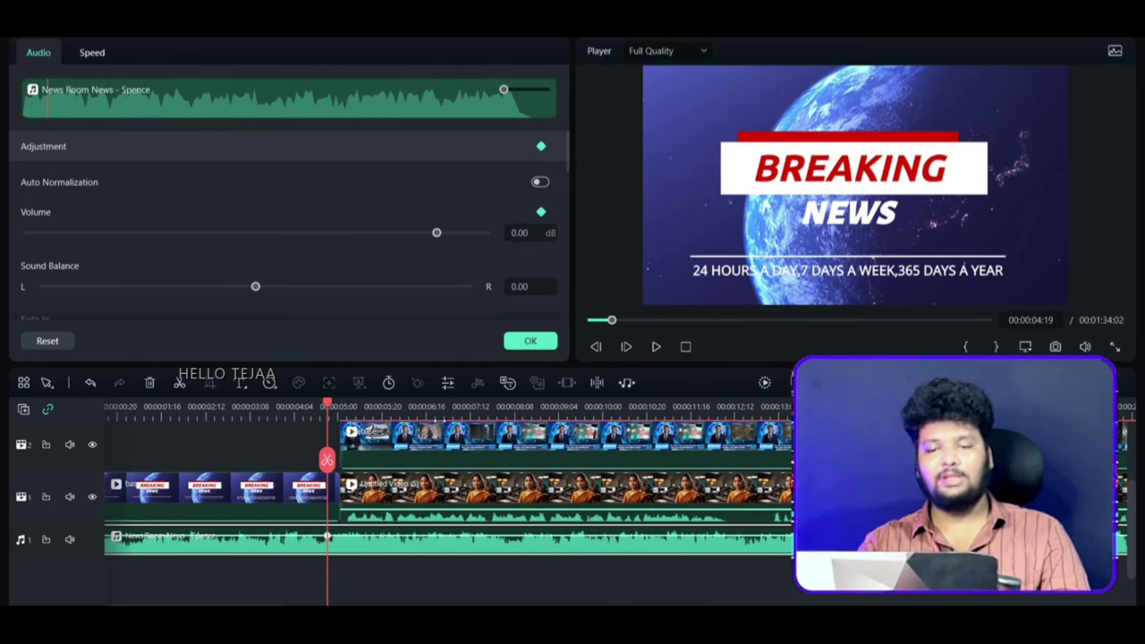
Lower the music volume to -26.36 dB at 00:00:05:01, where the reporter clip begins, and play the timeline from the start.
scroll(340, 407, "up", 2)
left_click_drag(331, 407, 354, 407)
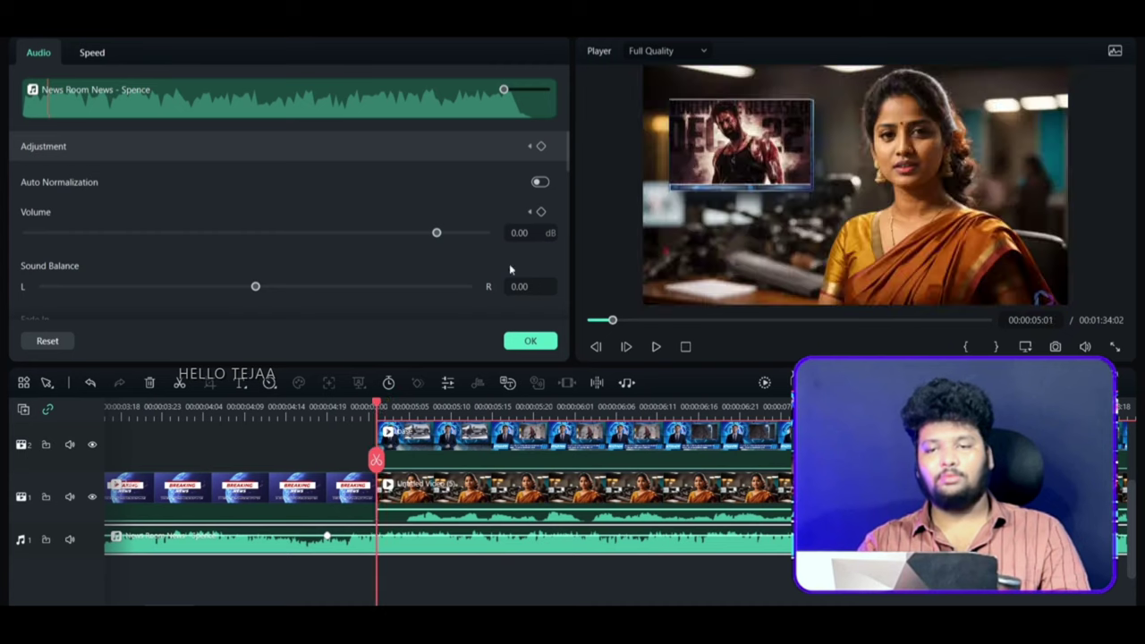
left_click_drag(437, 233, 382, 233)
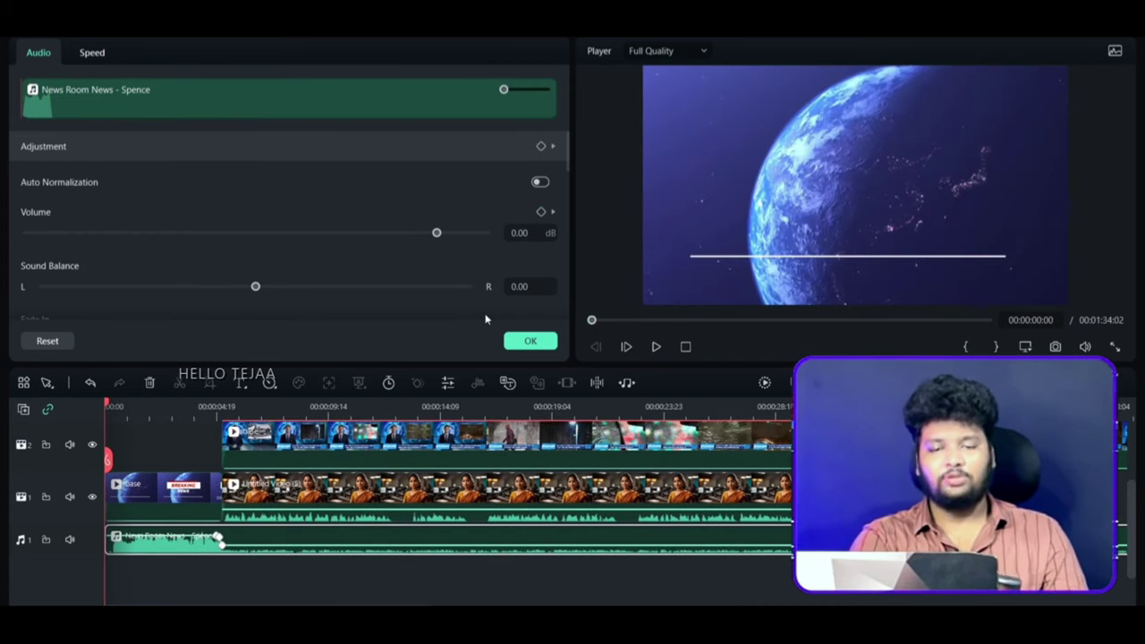
key("space")
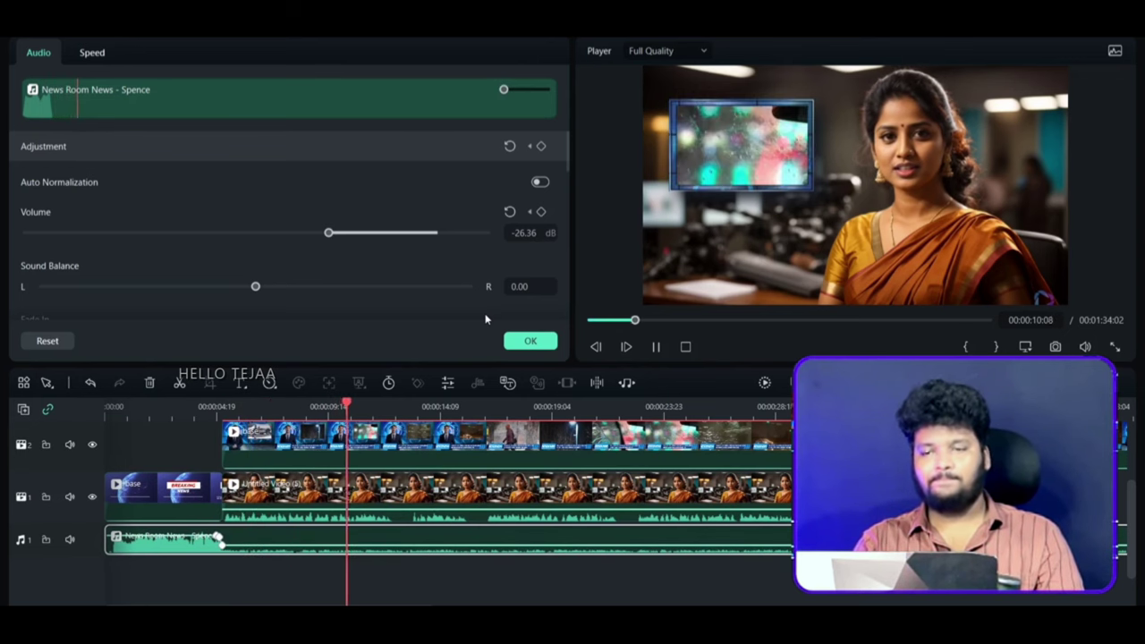
left_click(429, 407)
Copy the three inset pictures, paste them after the originals on the same track and close the gap between the two sets.
scroll(430, 459, "up", 2)
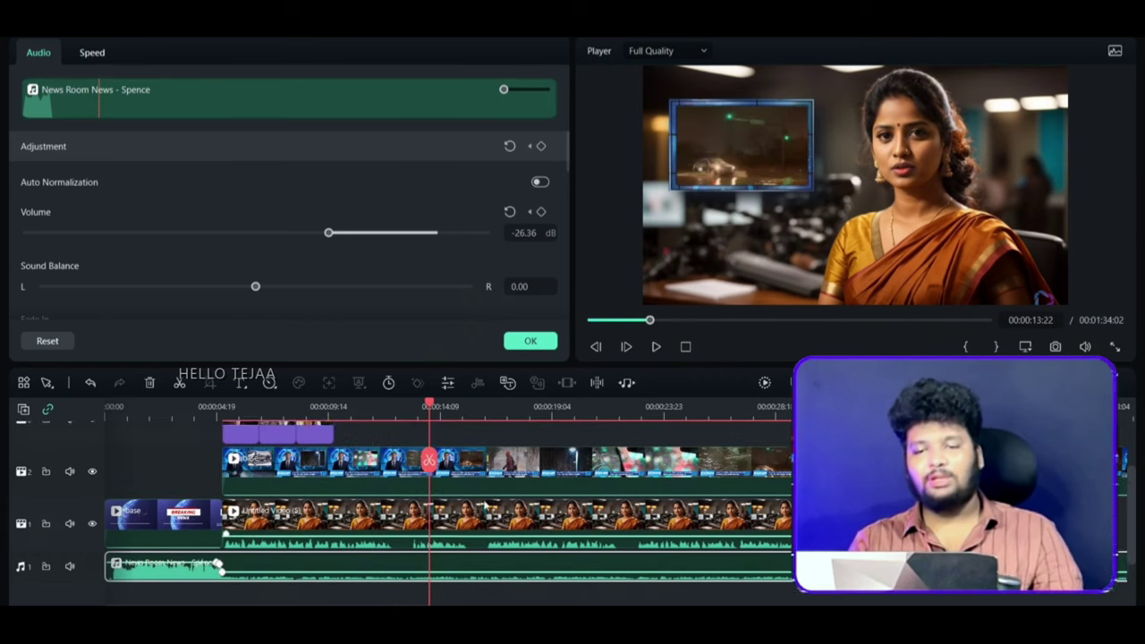
left_click_drag(355, 471, 234, 474)
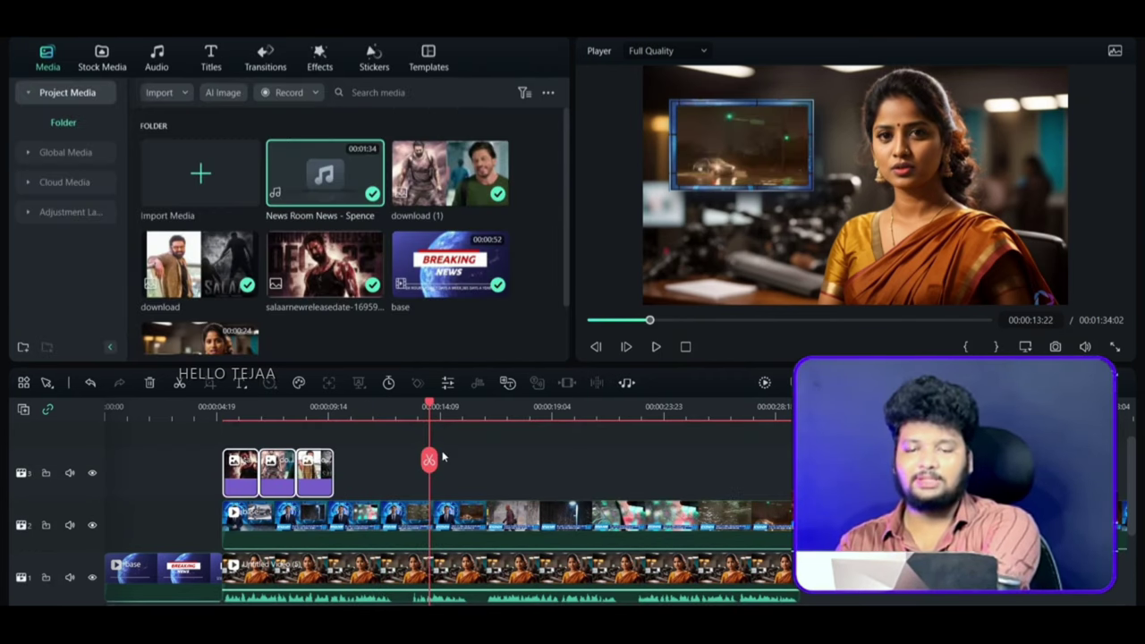
key("ctrl+v")
left_click(416, 465)
key("Delete")
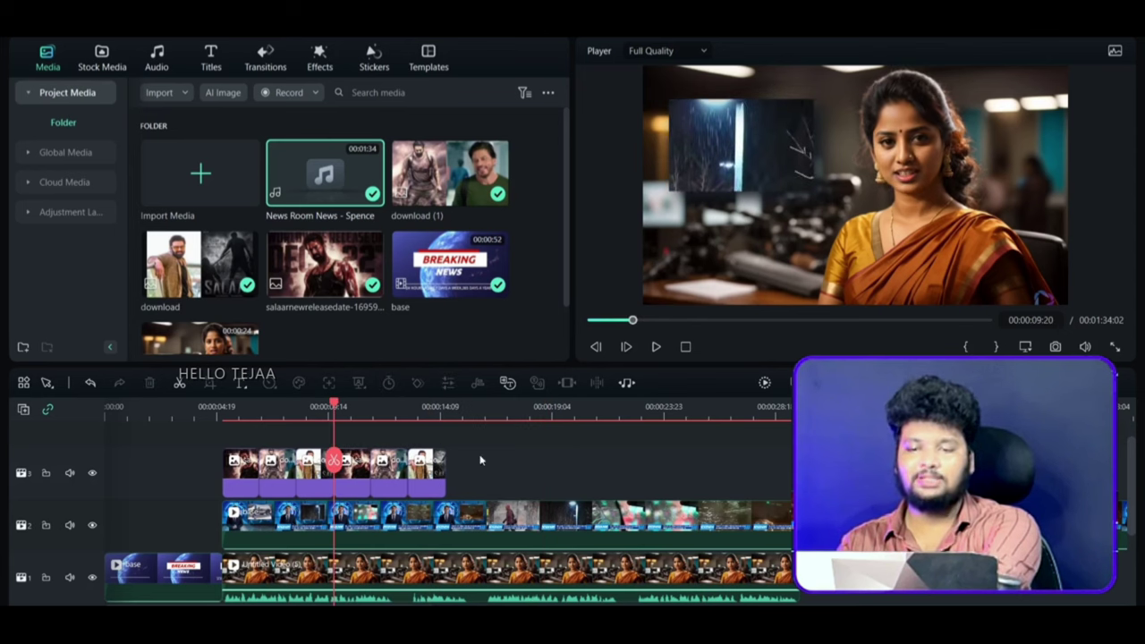
Paste the three inset pictures once more after the second set and remove the empty gap before them.
left_click(480, 460)
key("ctrl+v")
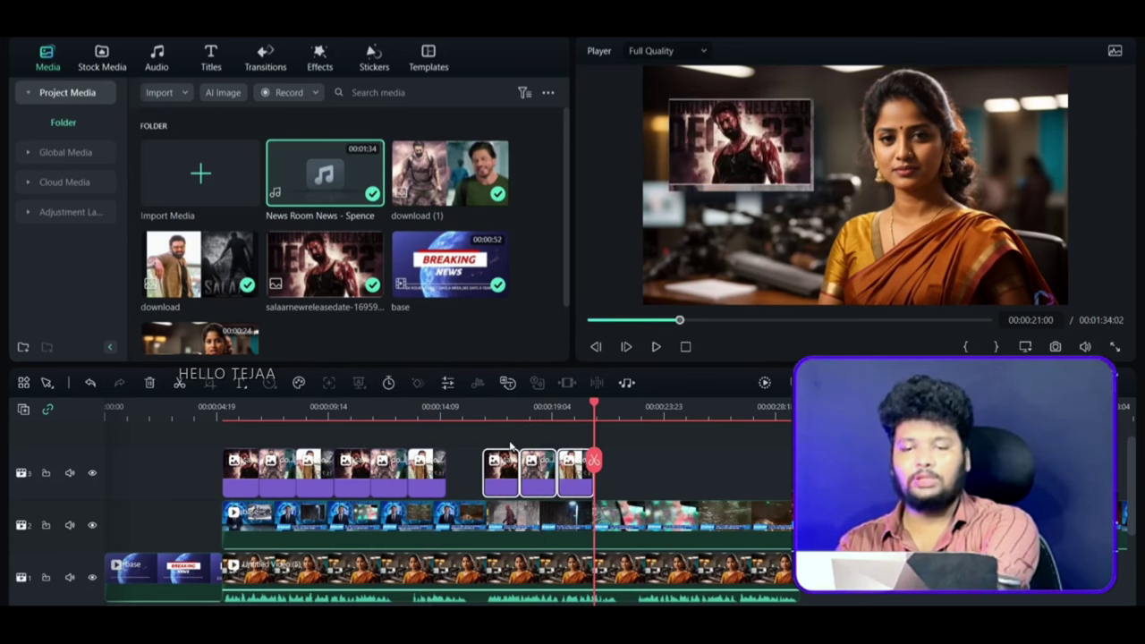
left_click(467, 467)
left_click(152, 385)
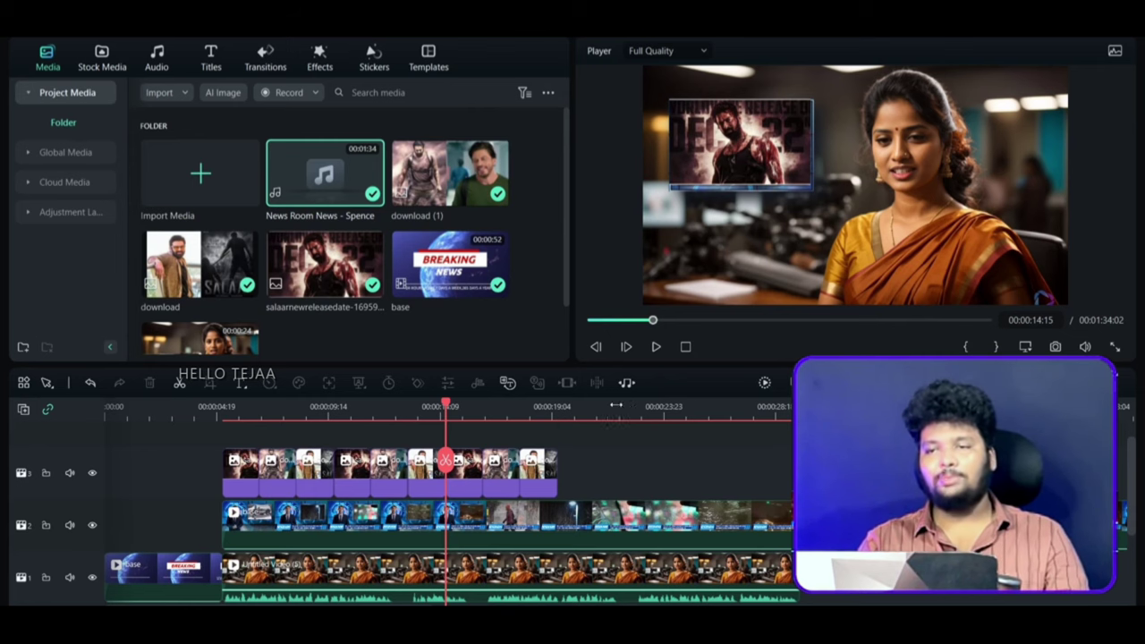
scroll(615, 406, "down", 3)
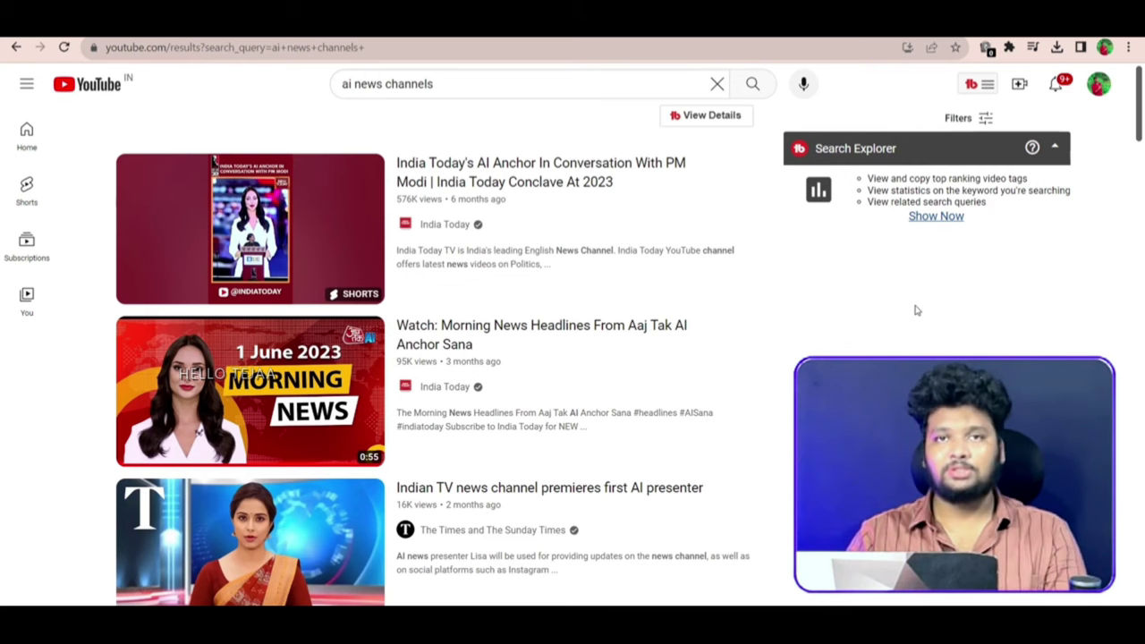
Switch to Chrome and examine YouTube's "ai news channels" results, previewing the AI anchor videos and checking their channels and views.
mouse_move(277, 387)
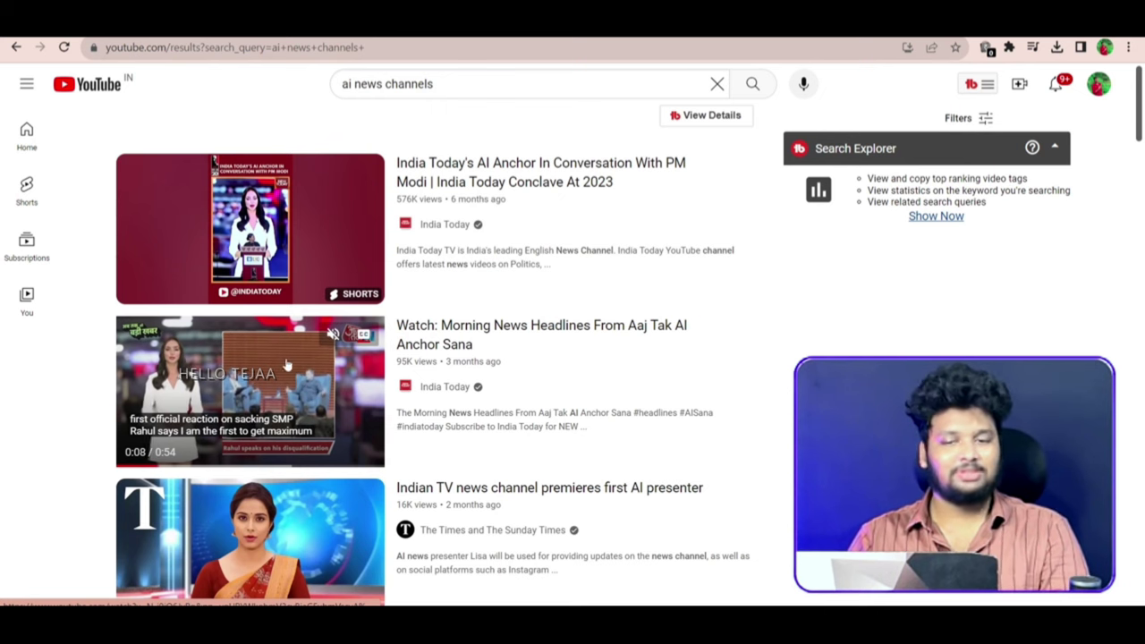
scroll(328, 400, "down", 1)
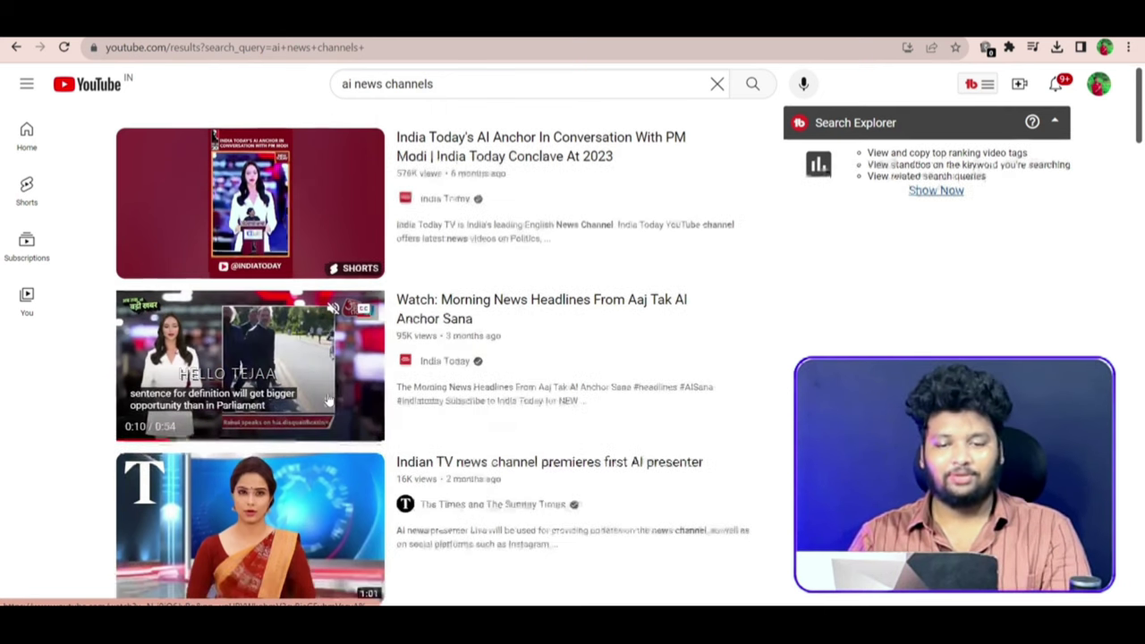
scroll(328, 400, "down", 2)
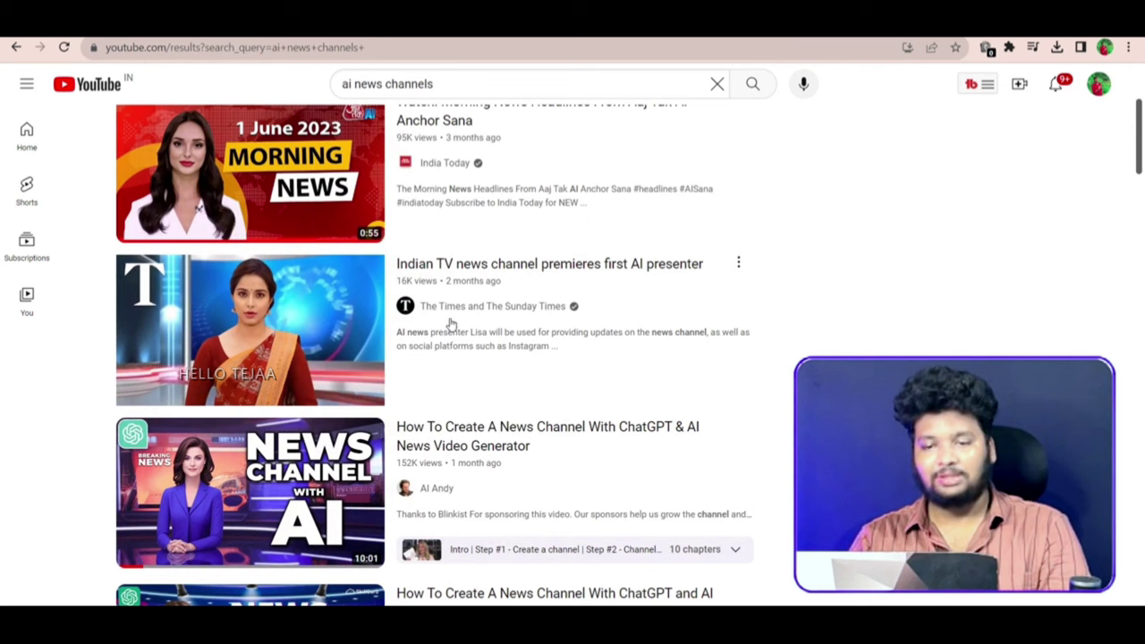
mouse_move(507, 320)
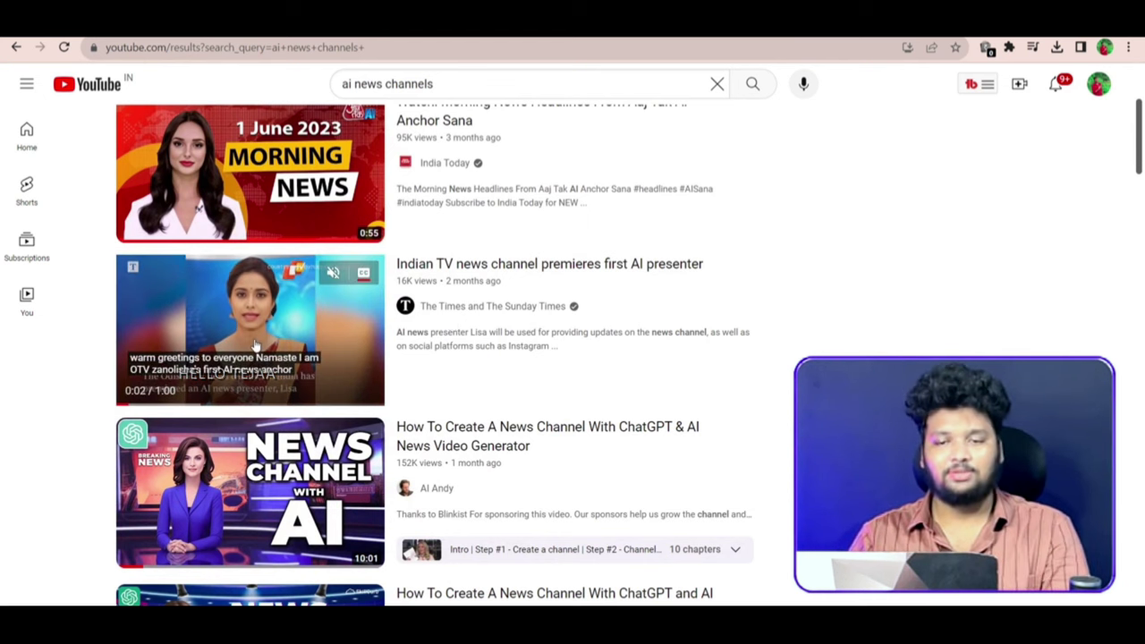
scroll(255, 344, "down", 2)
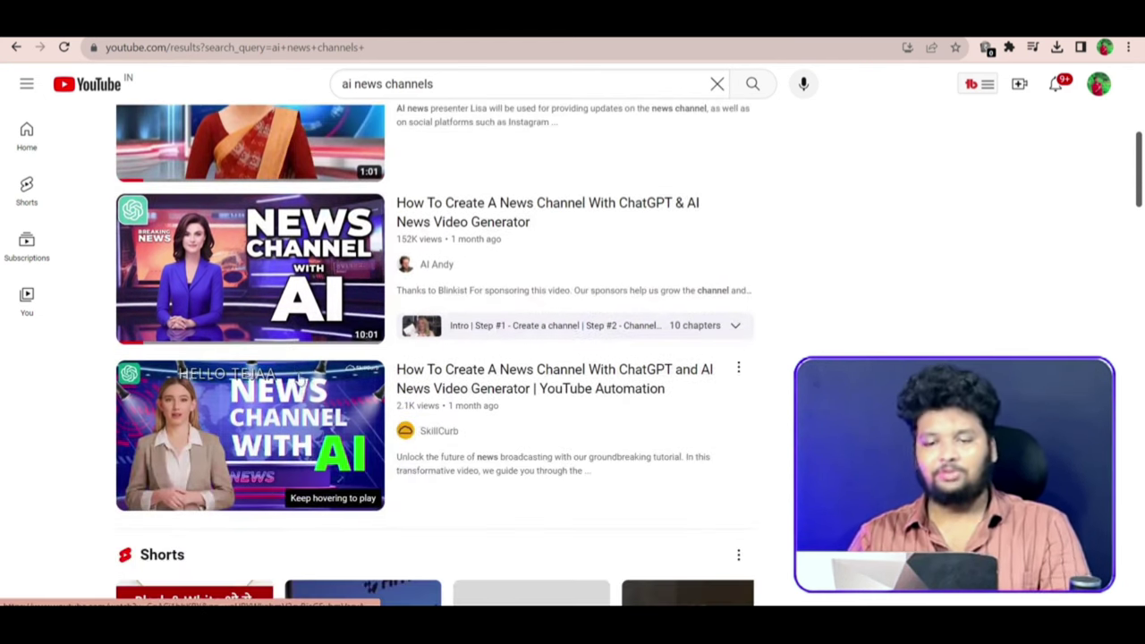
scroll(301, 383, "down", 4)
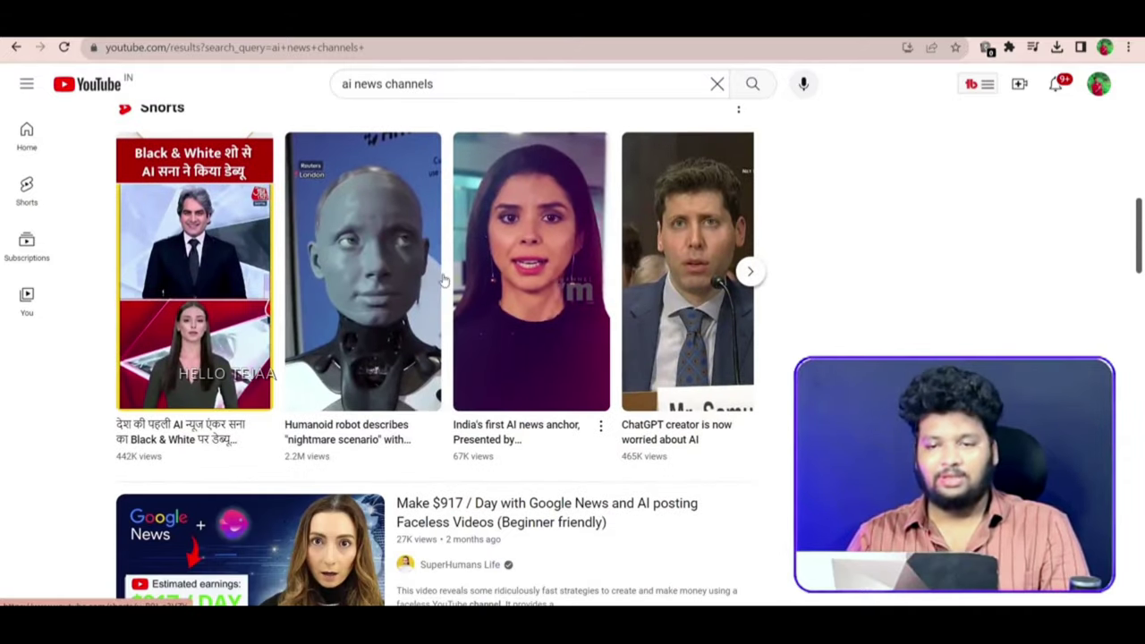
scroll(443, 280, "down", 3)
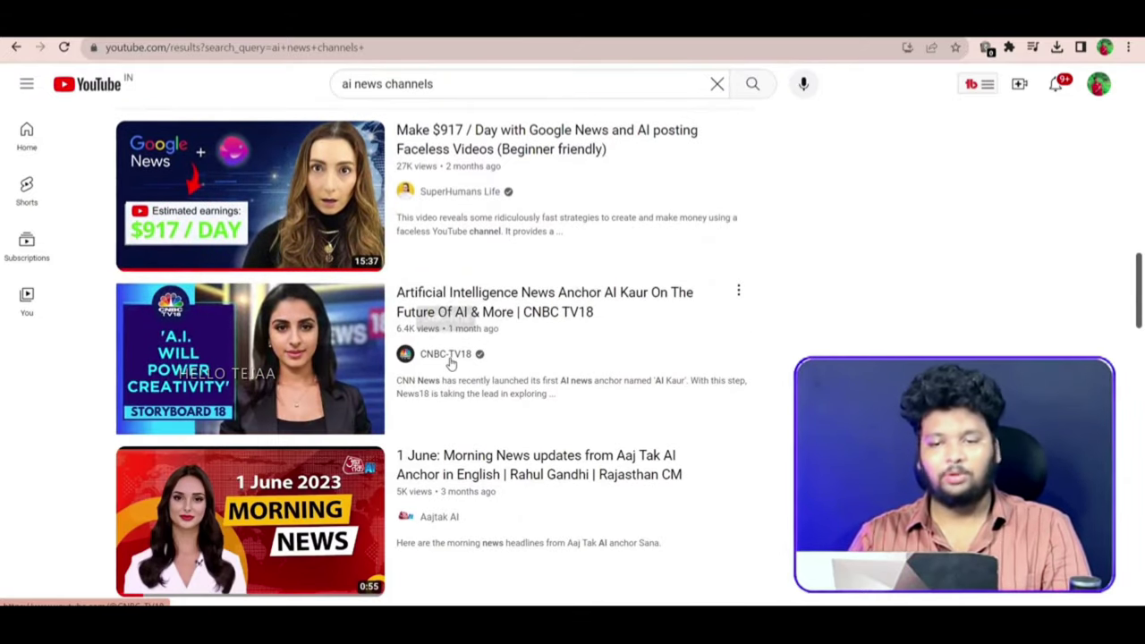
mouse_move(451, 362)
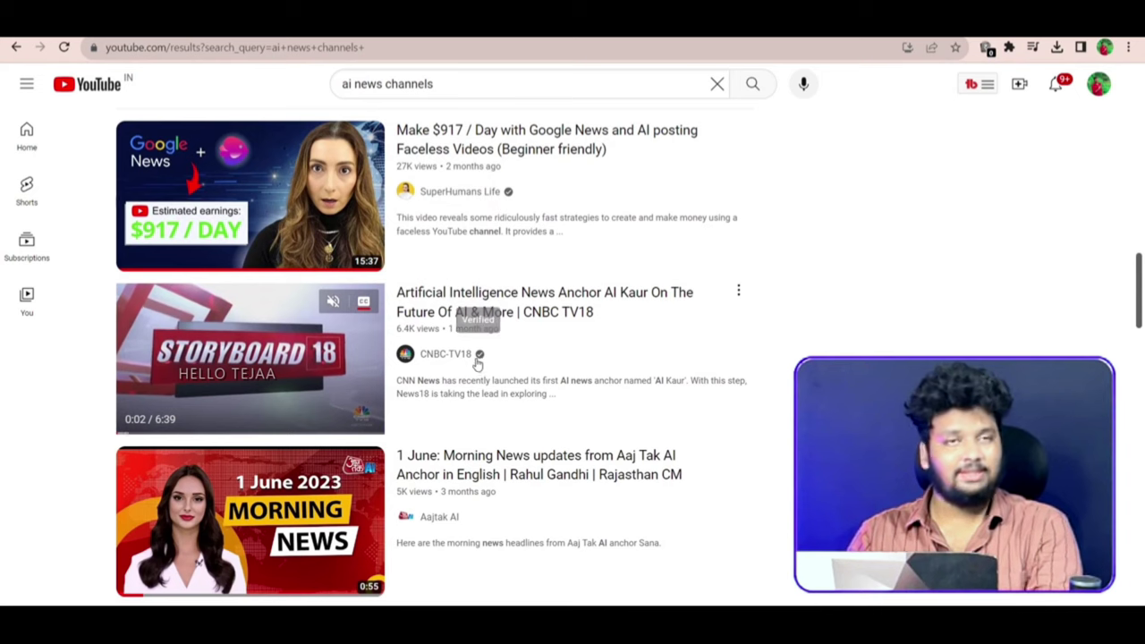
scroll(460, 484, "down", 1)
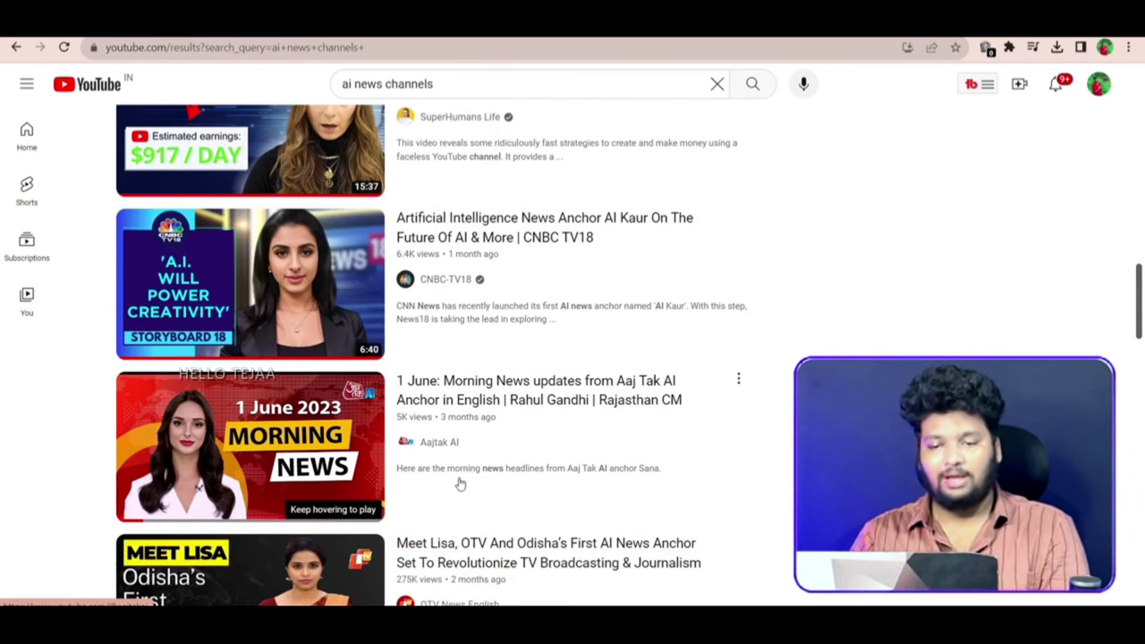
mouse_move(410, 465)
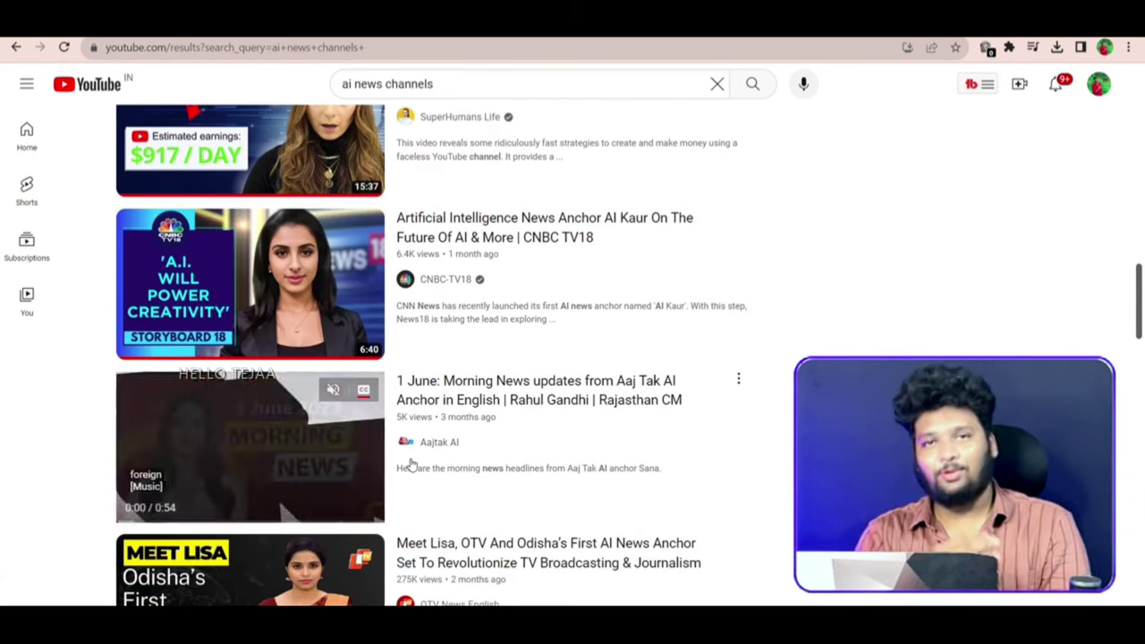
scroll(409, 464, "down", 10)
scroll(389, 442, "up", 5)
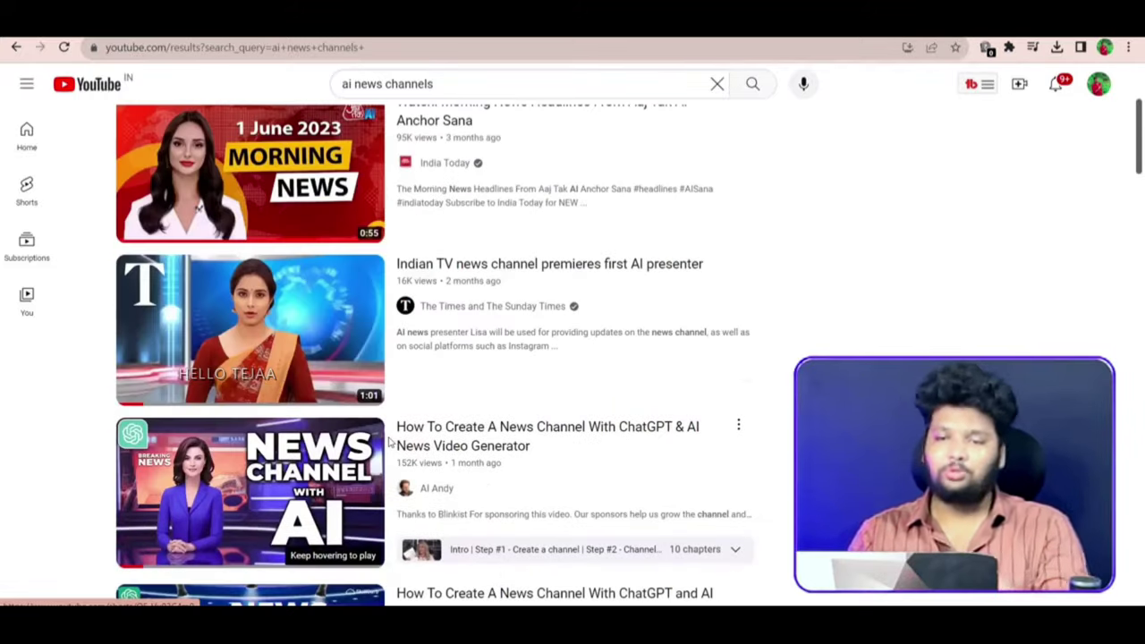
scroll(390, 441, "up", 3)
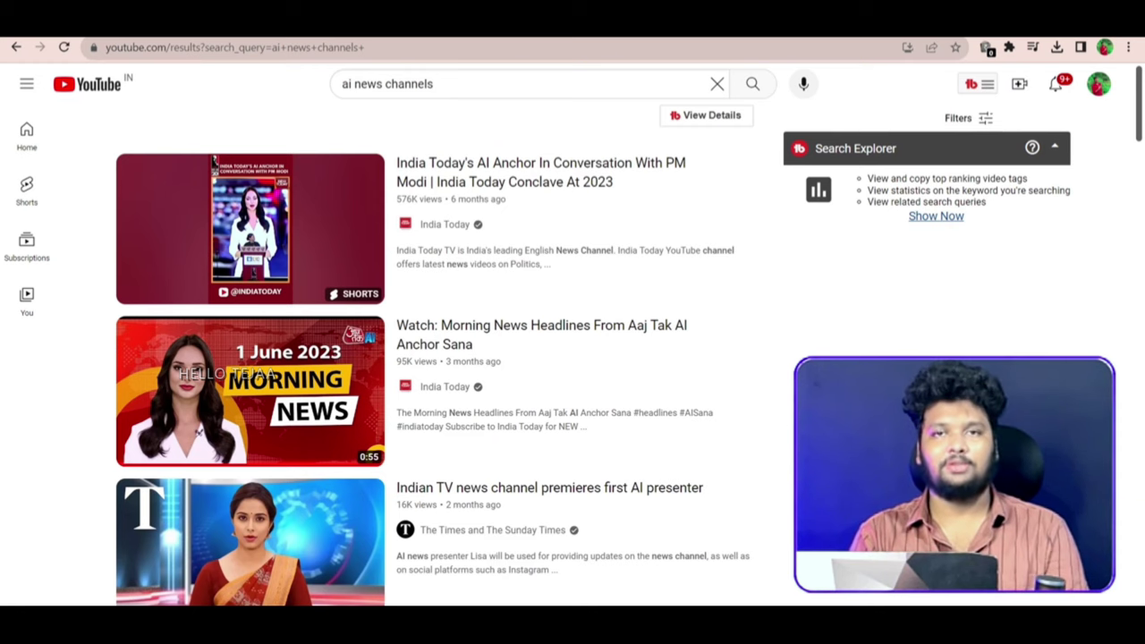
Switch to ChatGPT and submit the prompt "be an youtube master and provide best catch titles for youtube video "Prabhas new salar movie release date"".
left_click(178, 247)
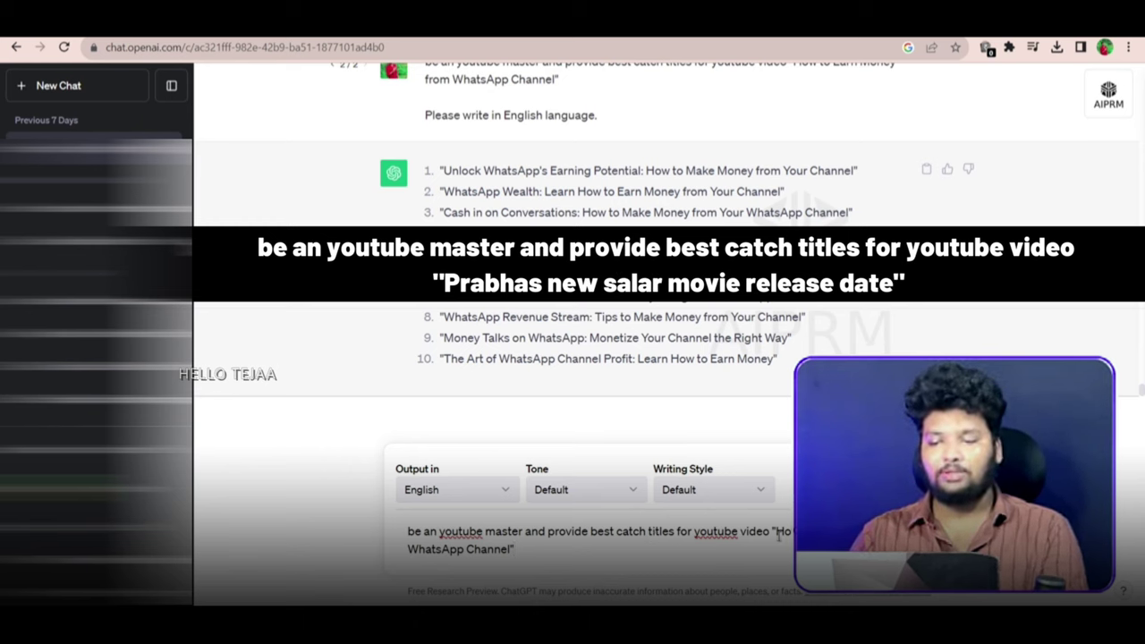
left_click_drag(780, 532, 516, 551)
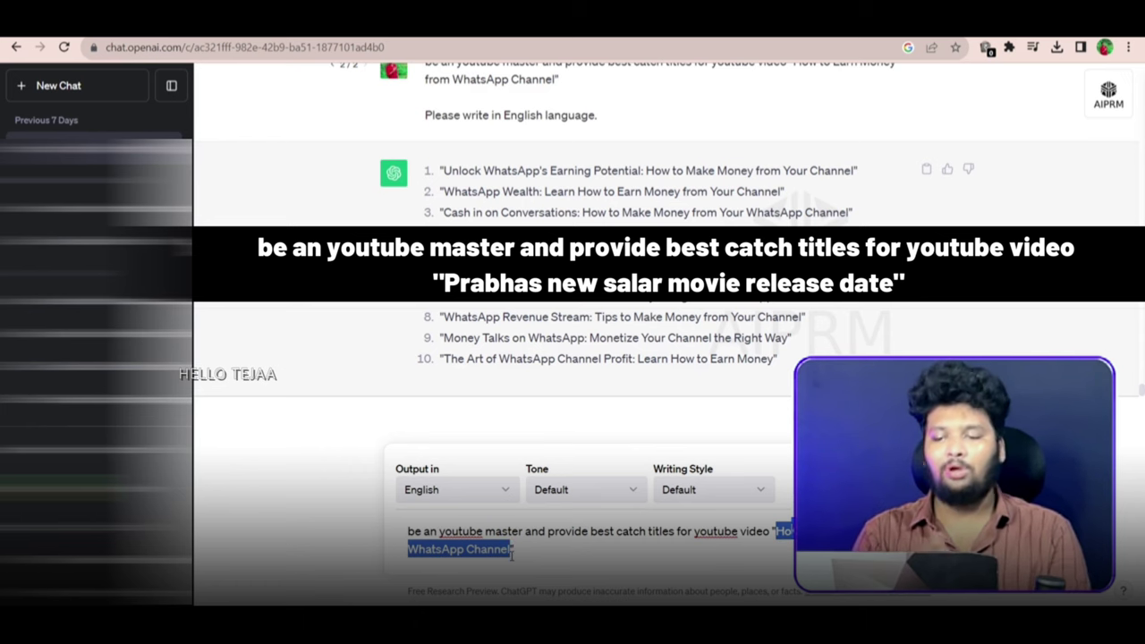
key("BackSpace")
type("Pra")
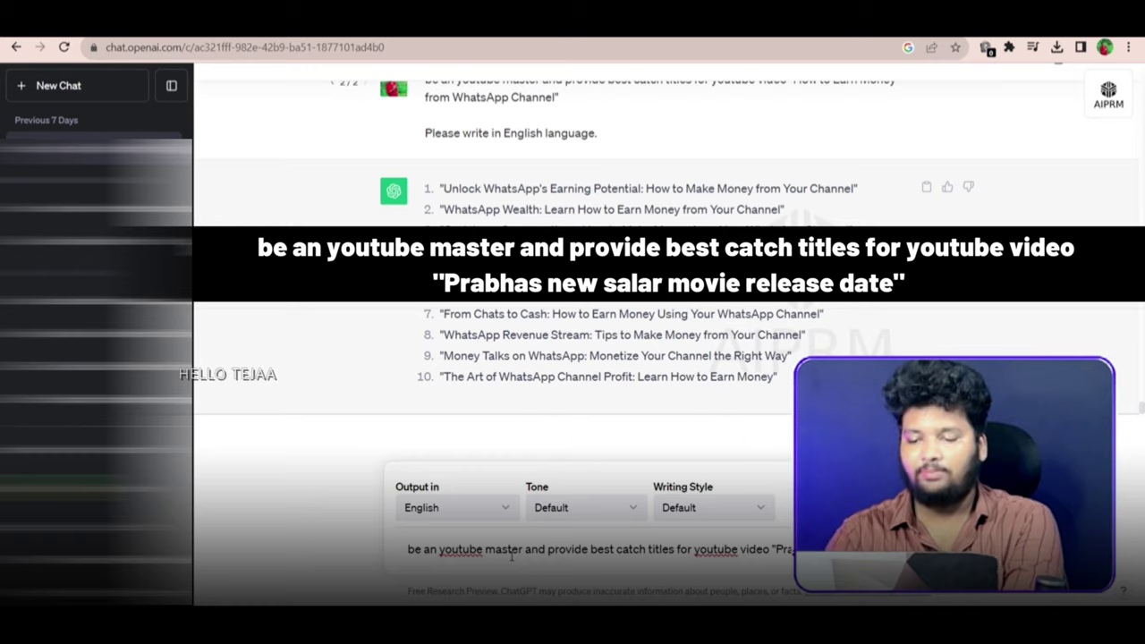
type("release date\"")
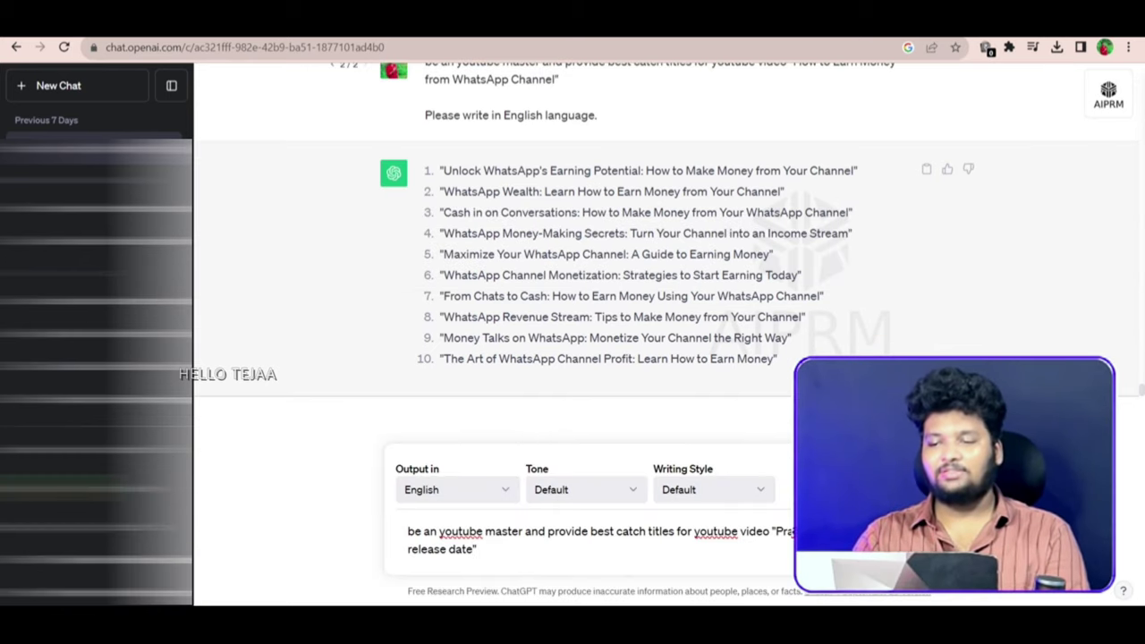
key("Return")
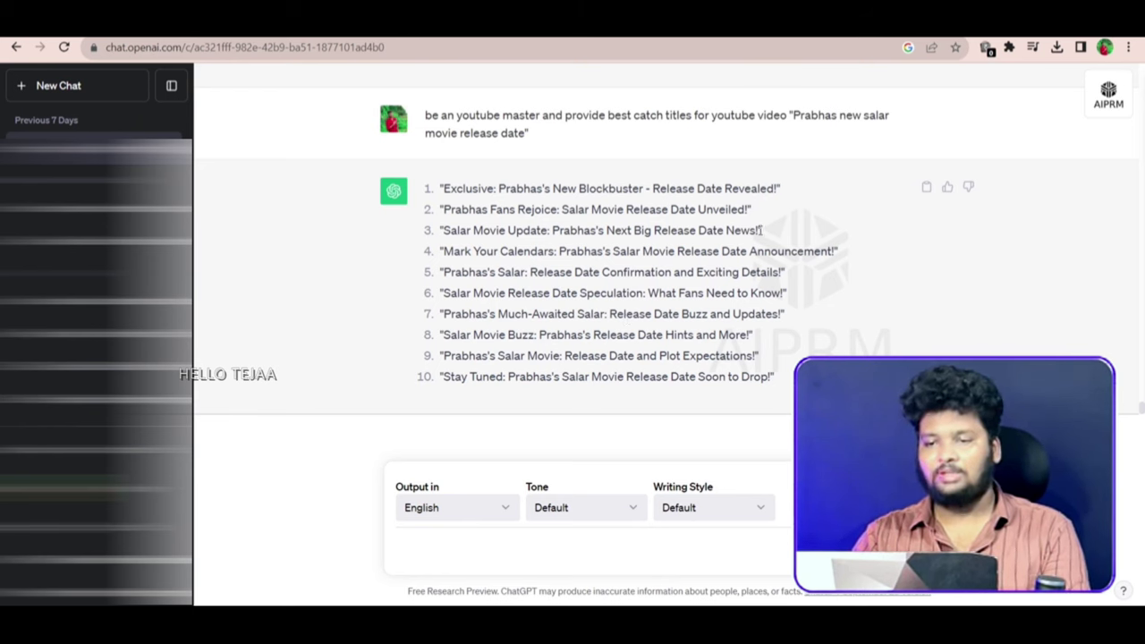
Copy the title "Salar Movie Update: Prabhas's Next Big Release Date News!" from ChatGPT's list and upload the Telegram promotion video in YouTube Studio.
left_click_drag(760, 229, 442, 218)
key("ctrl+c")
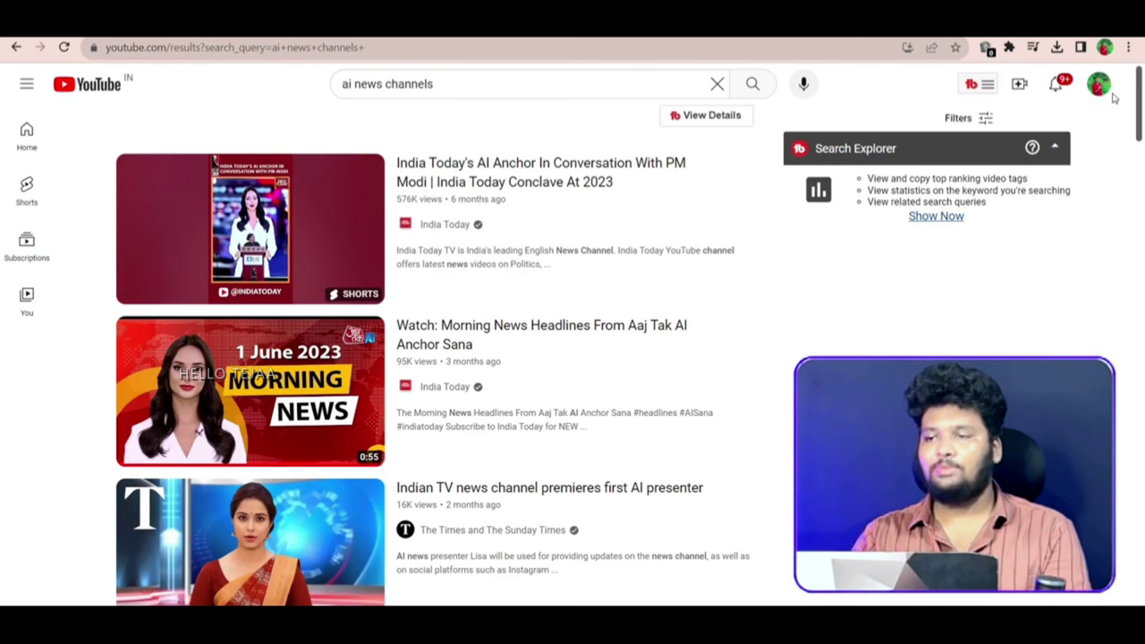
left_click(1106, 90)
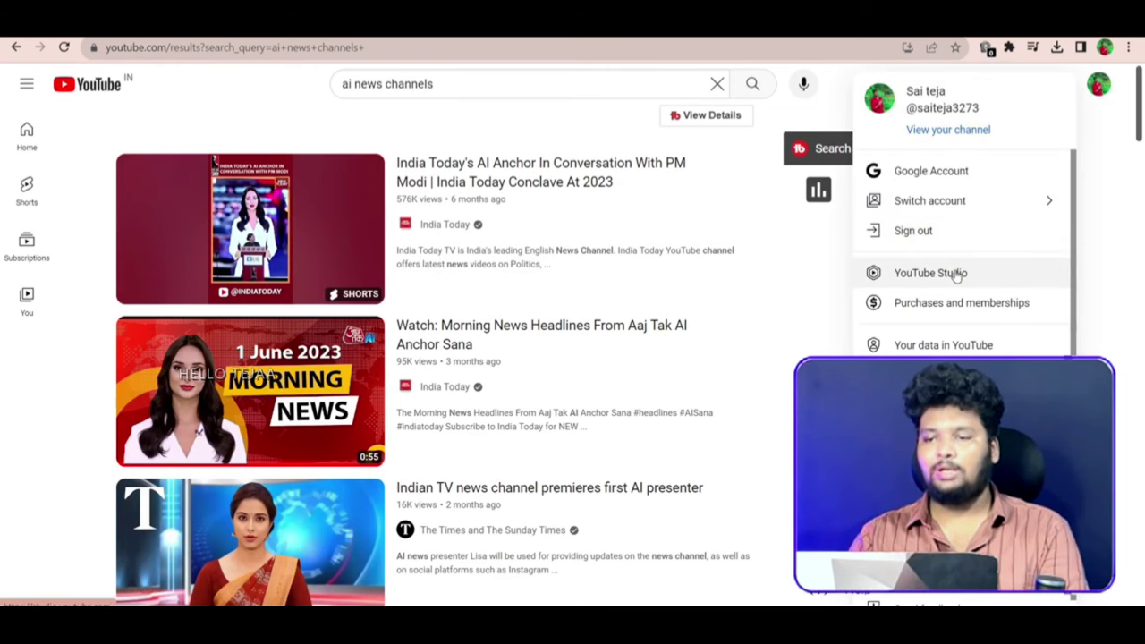
left_click(951, 273)
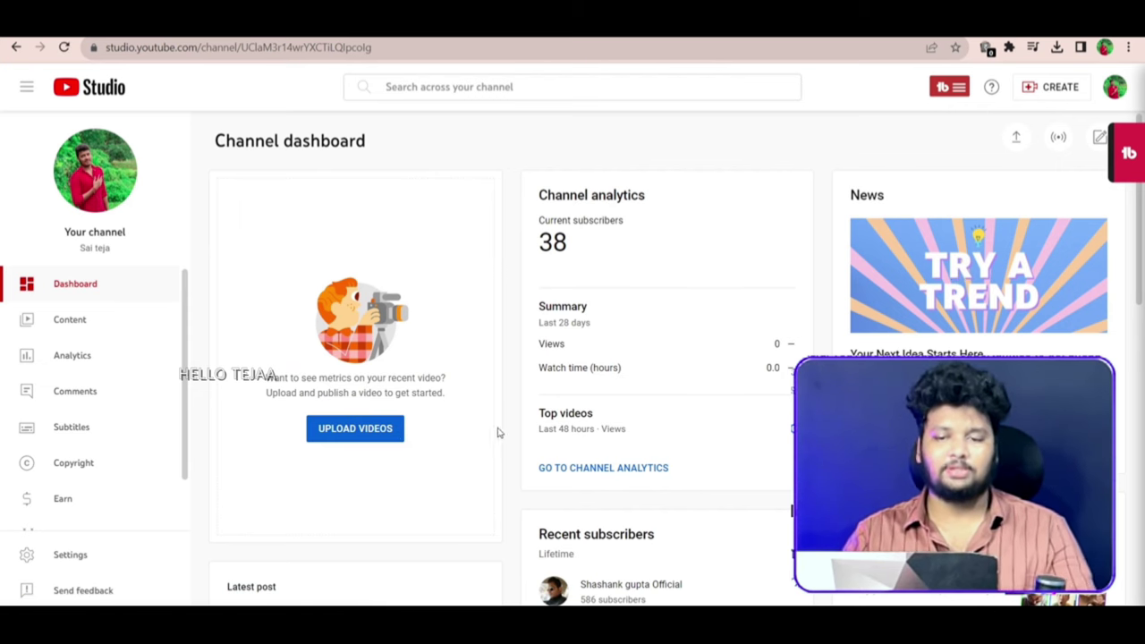
left_click(381, 427)
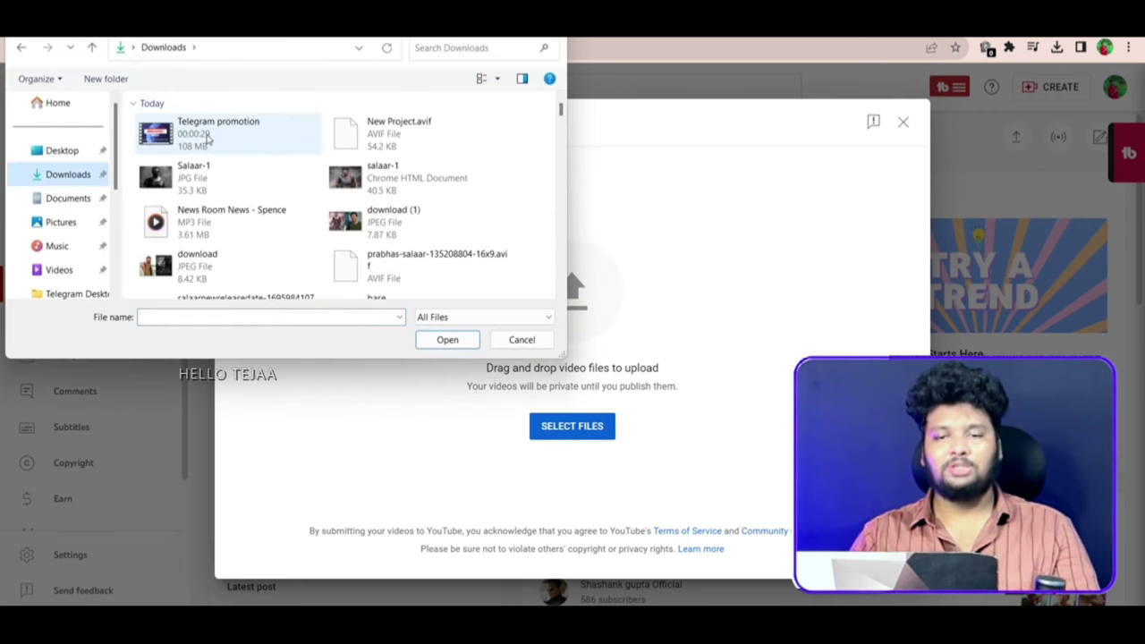
double_click(256, 132)
Replace the uploaded video's title with "Salar Movie Update: Prabhas's Next Big Release Date News!".
key("ctrl+a")
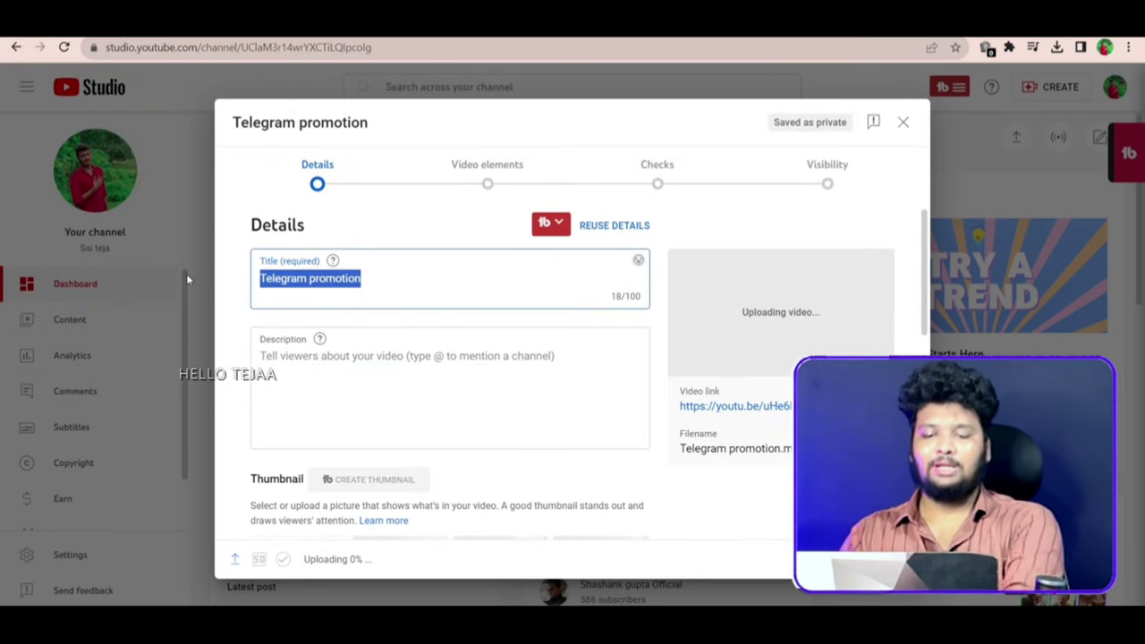
key("ctrl+v")
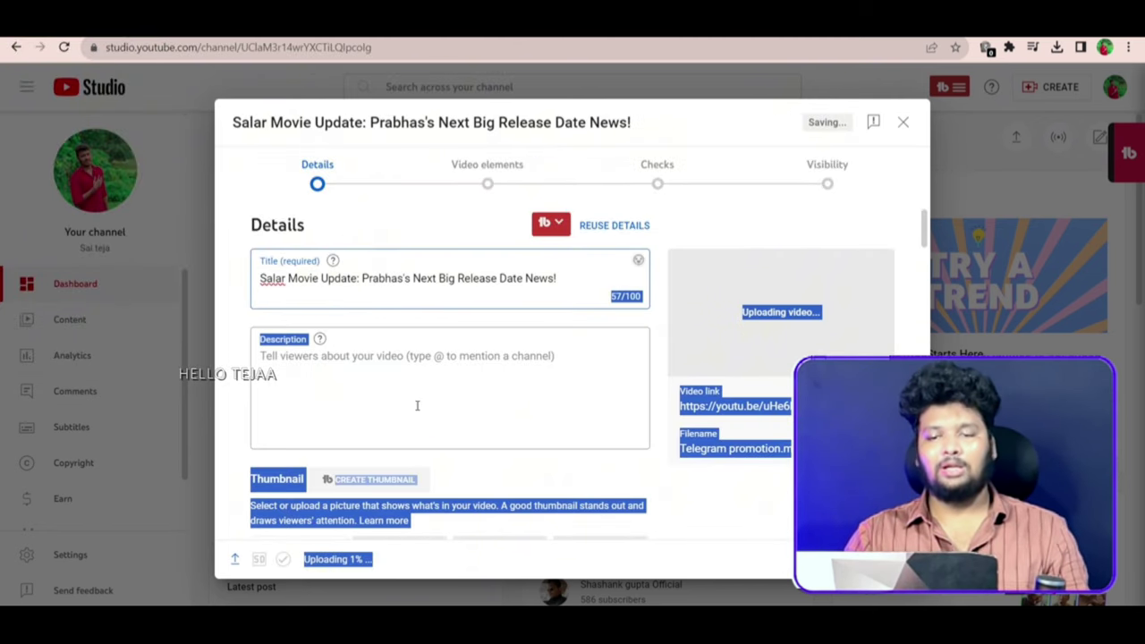
left_click(418, 405)
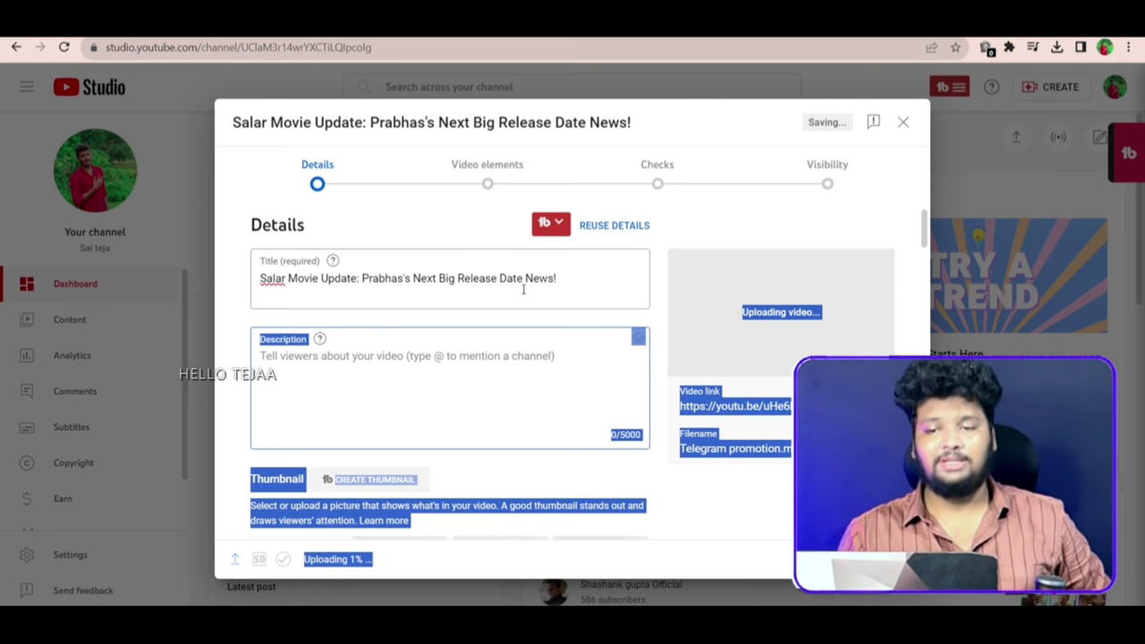
left_click(605, 268)
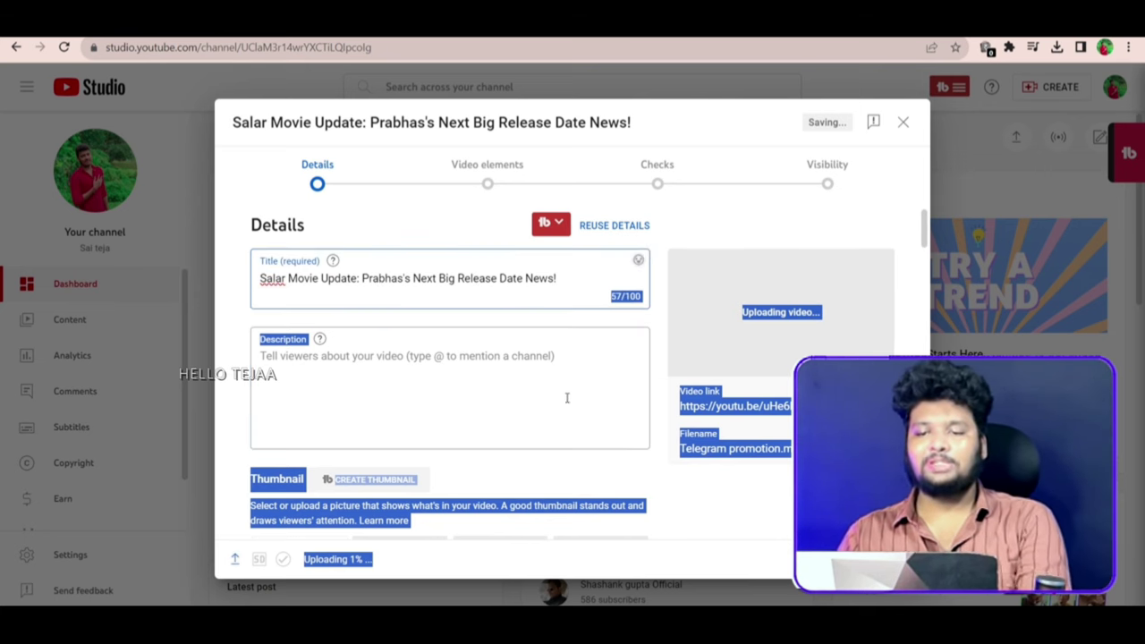
Submit to ChatGPT "be a youtube expect and provide a short description on "Salar Movie Update: Prabhas's Next Big Release Date News!" privide description as like human written".
left_click(561, 278)
left_click_drag(561, 278, 231, 281)
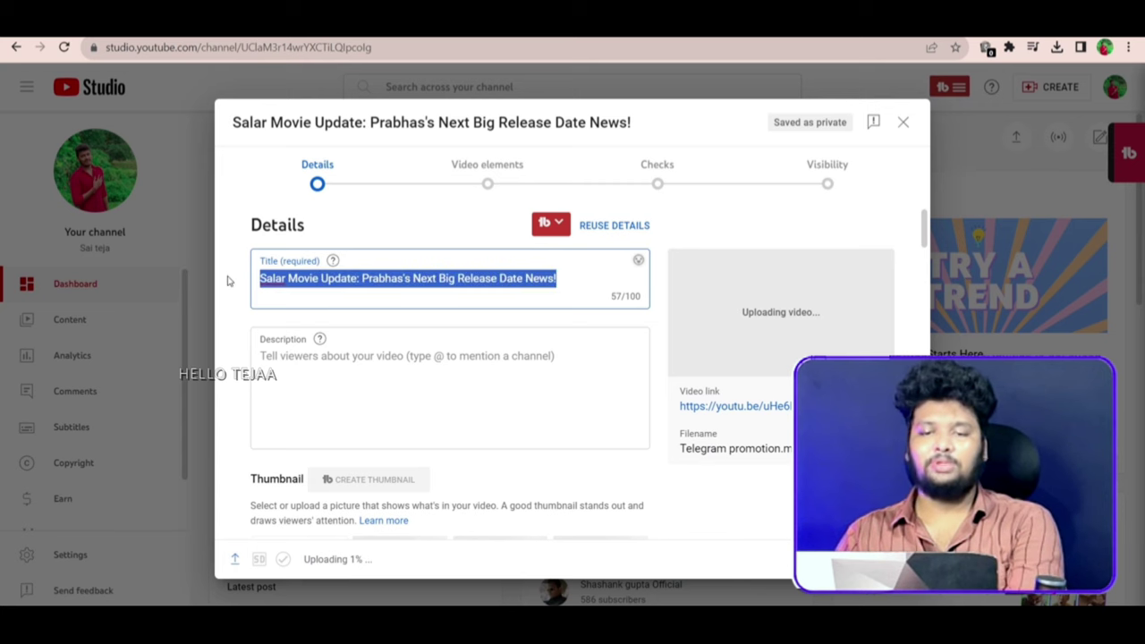
key("ctrl+Tab")
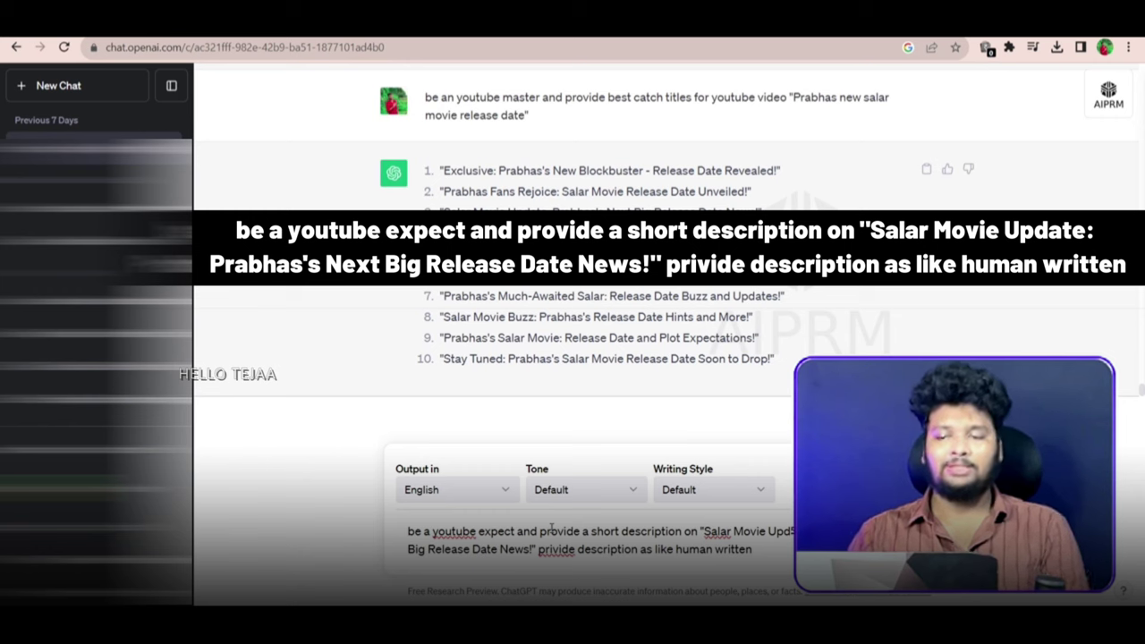
left_click(532, 548)
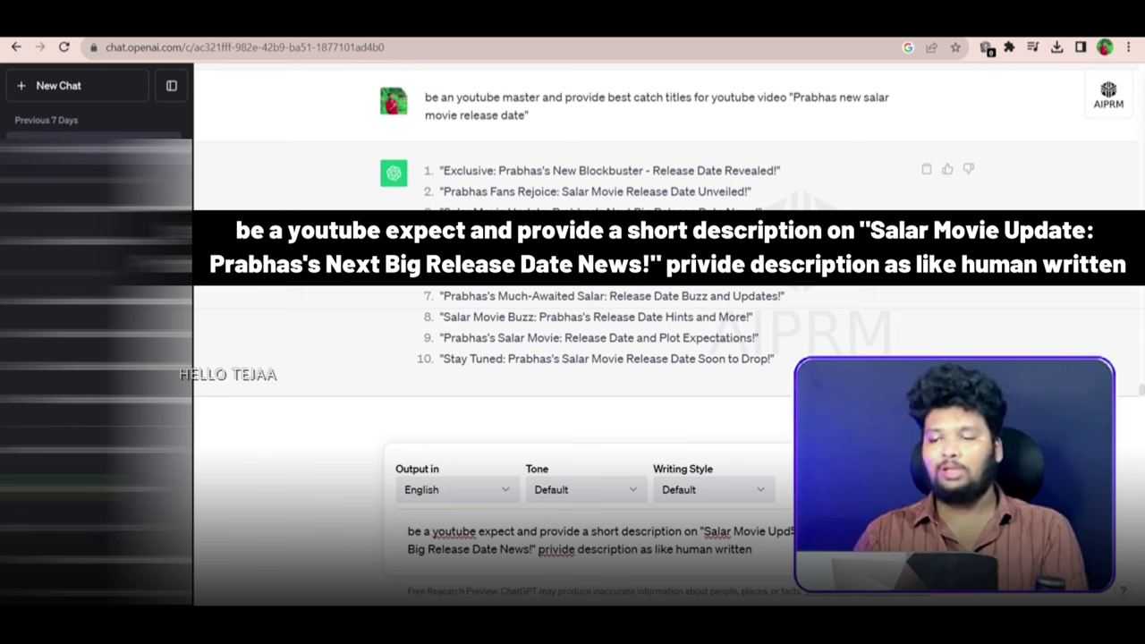
key("Return")
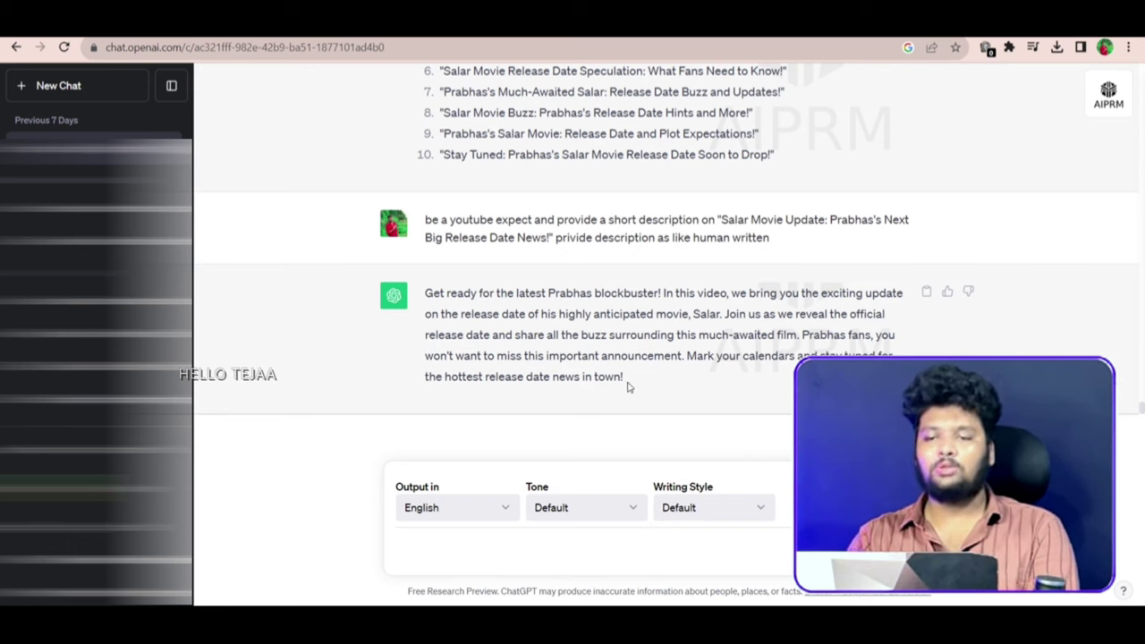
Copy ChatGPT's generated description into the uploaded video's description in YouTube Studio and add blank lines beneath it.
left_click_drag(624, 376, 424, 293)
key("ctrl+c")
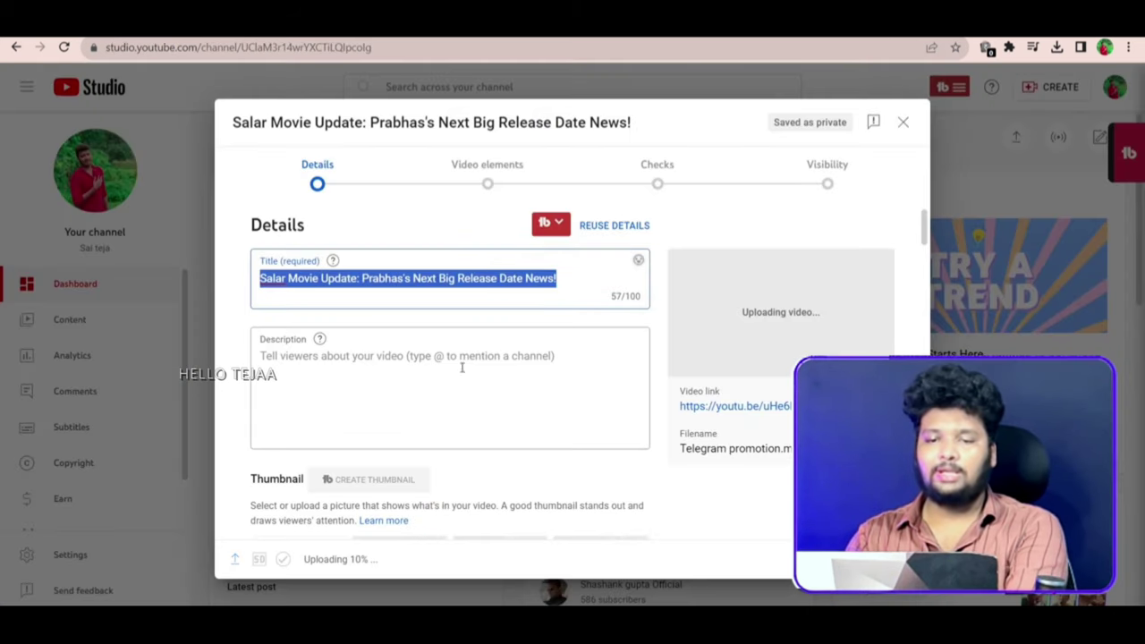
left_click(436, 379)
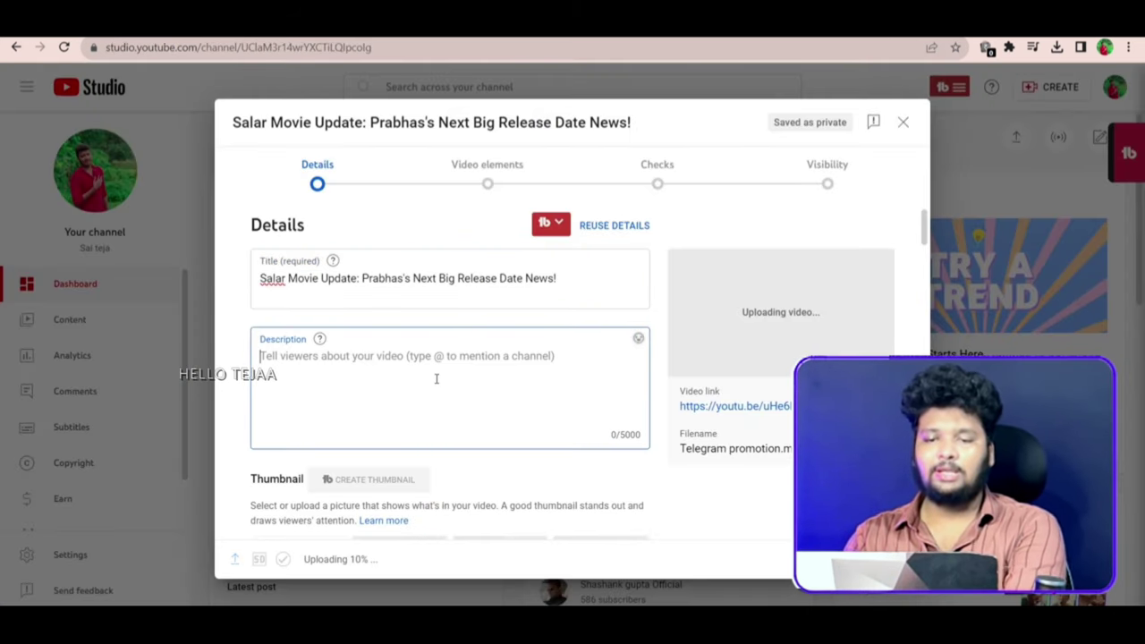
key("ctrl+v")
key("Return")
key("Return")
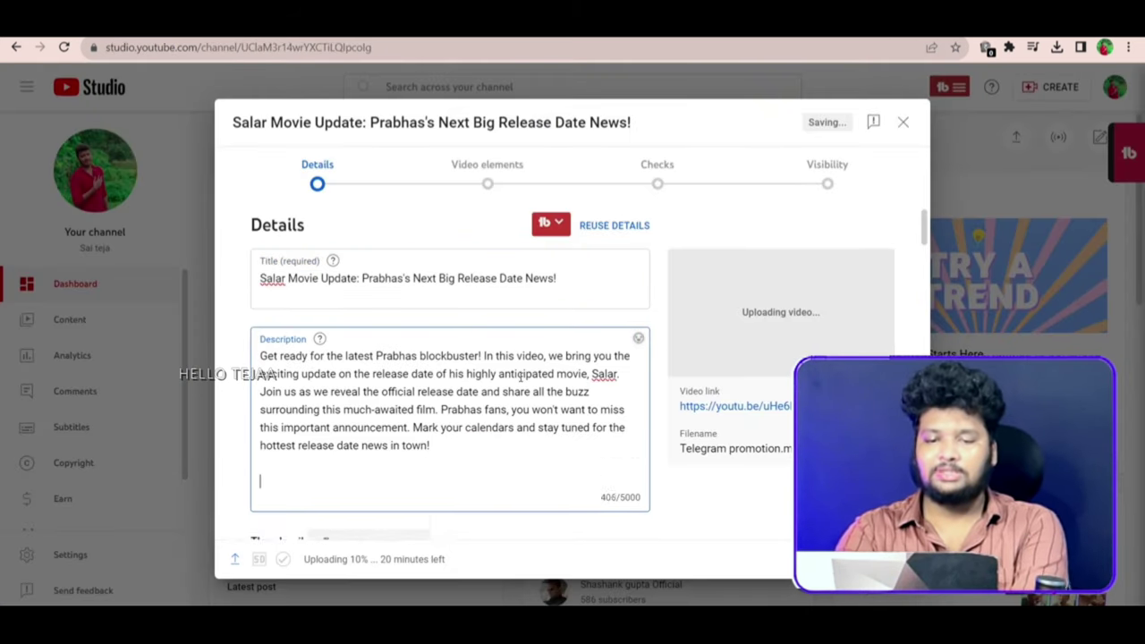
key("Return")
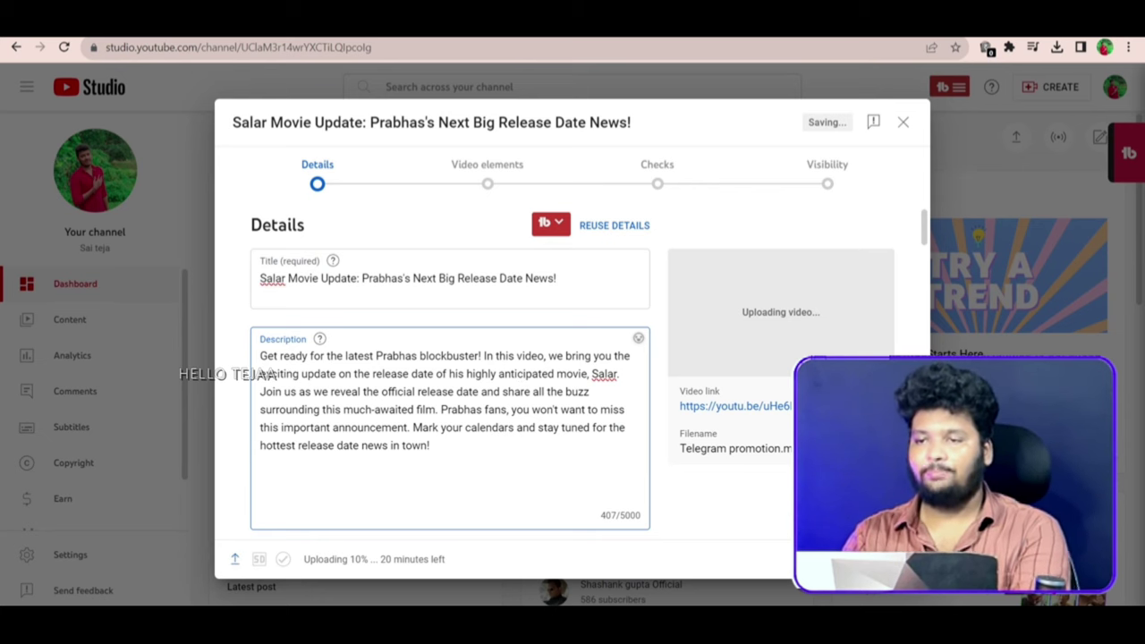
Open YouTube in a new browser tab and search for "salar movie update telugu".
key("ctrl+t")
type("yo")
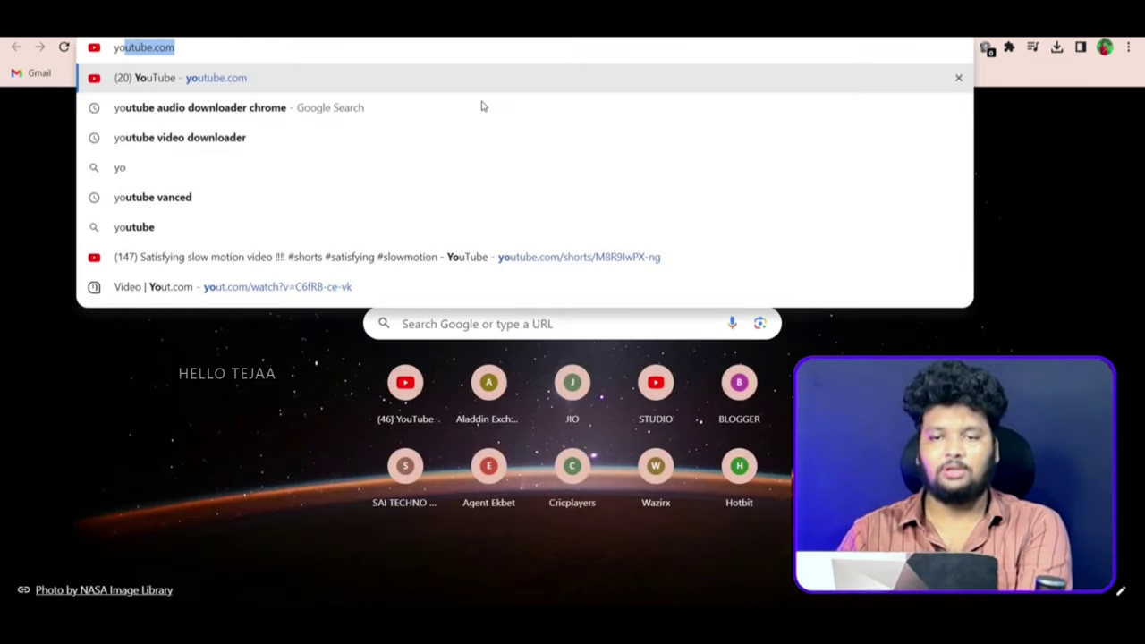
left_click(440, 77)
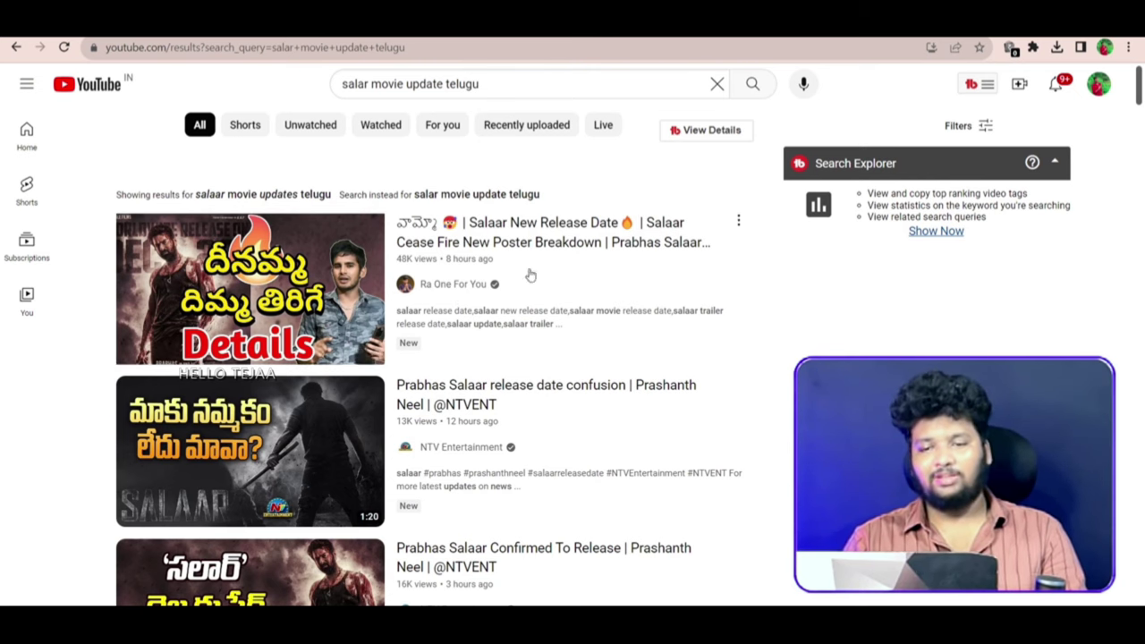
mouse_move(442, 305)
Review the search results and open the top two Salaar release date videos in new browser tabs.
scroll(540, 319, "down", 2)
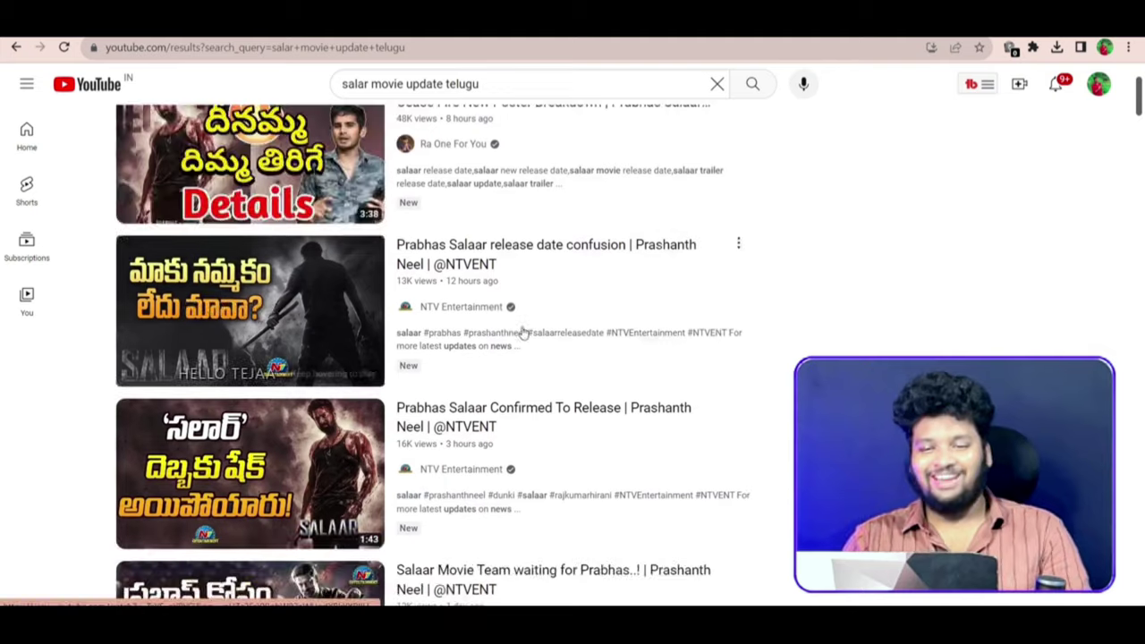
scroll(461, 283, "down", 2)
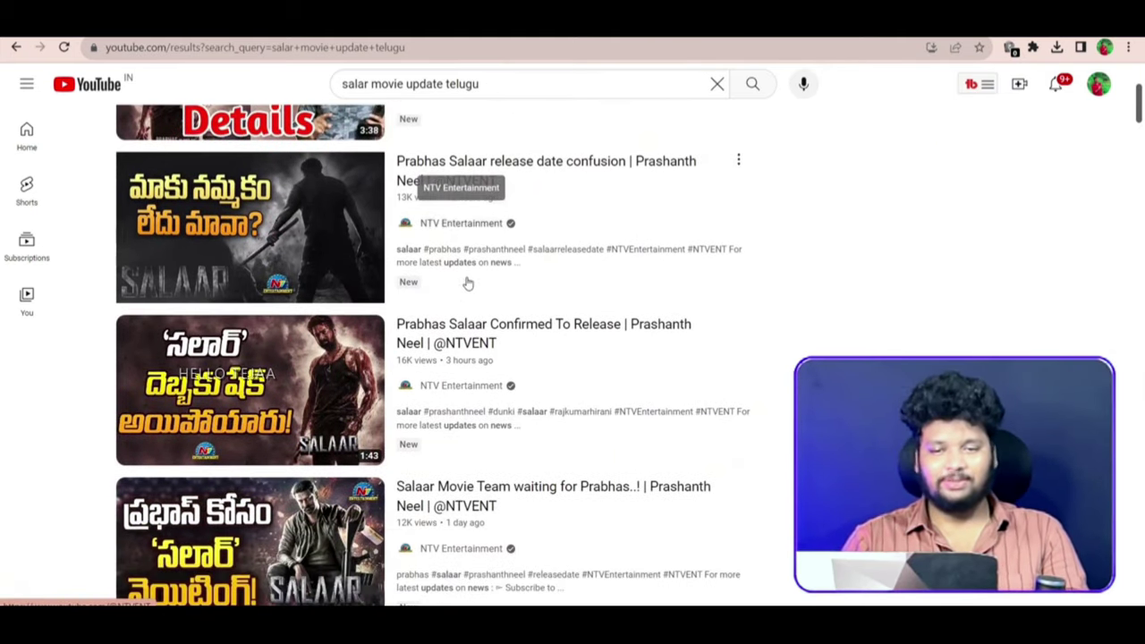
scroll(475, 312, "up", 2)
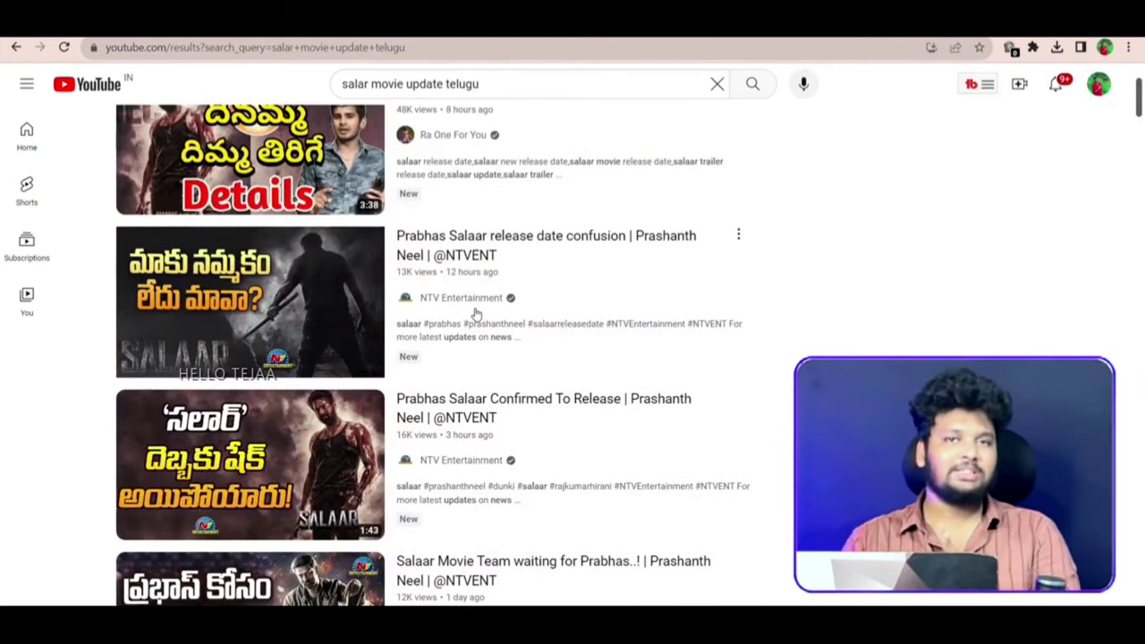
scroll(481, 266, "up", 1)
right_click(481, 165)
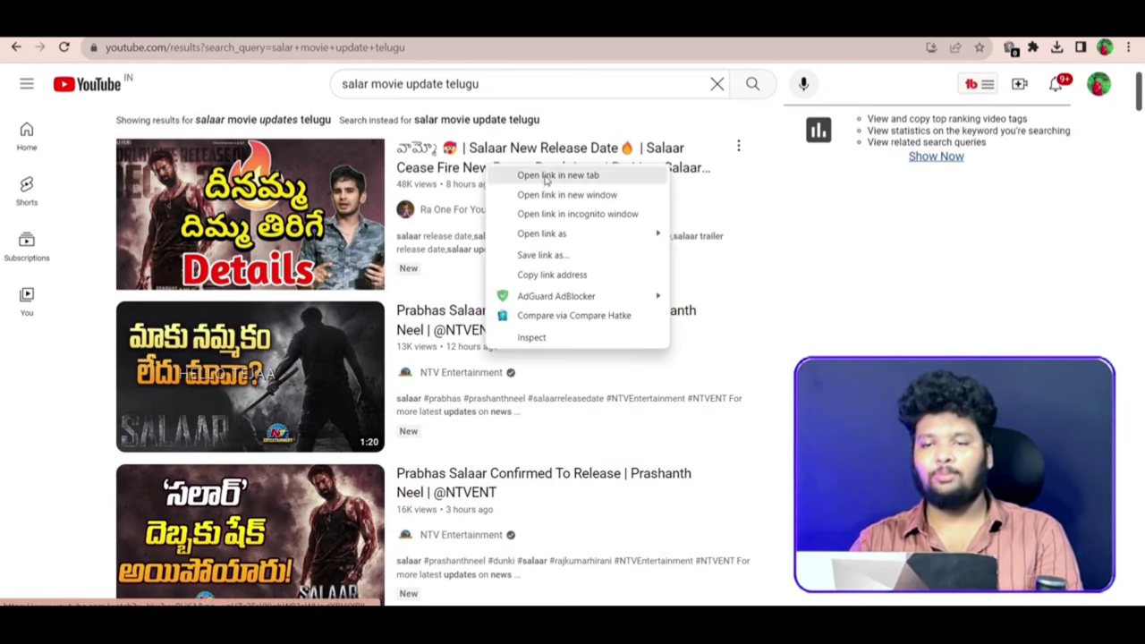
left_click(502, 279)
right_click(501, 311)
left_click(528, 417)
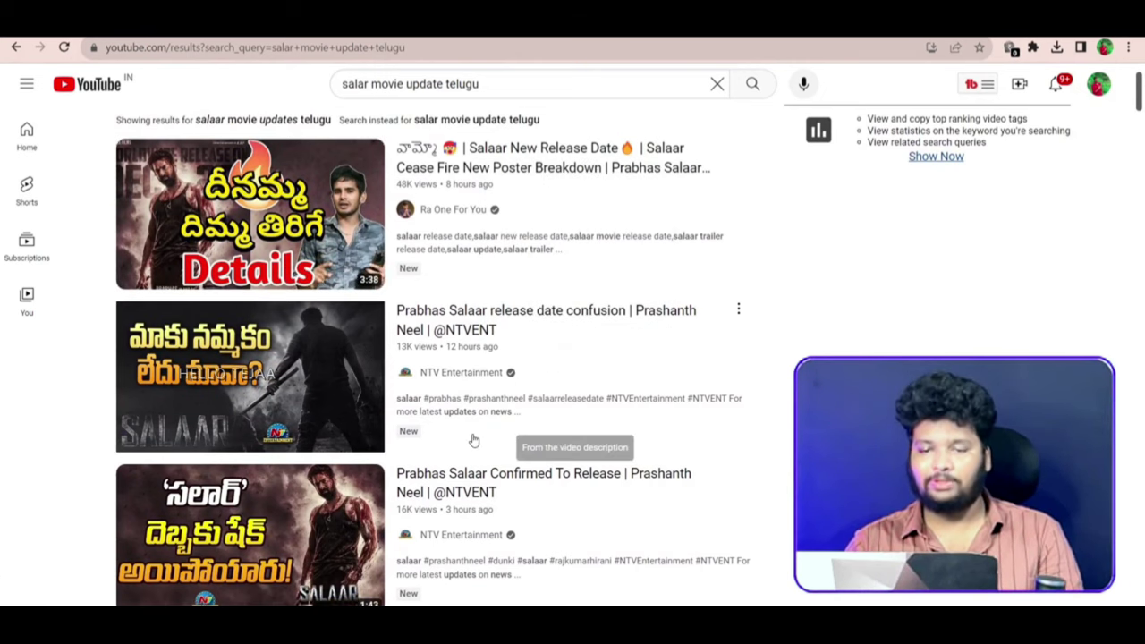